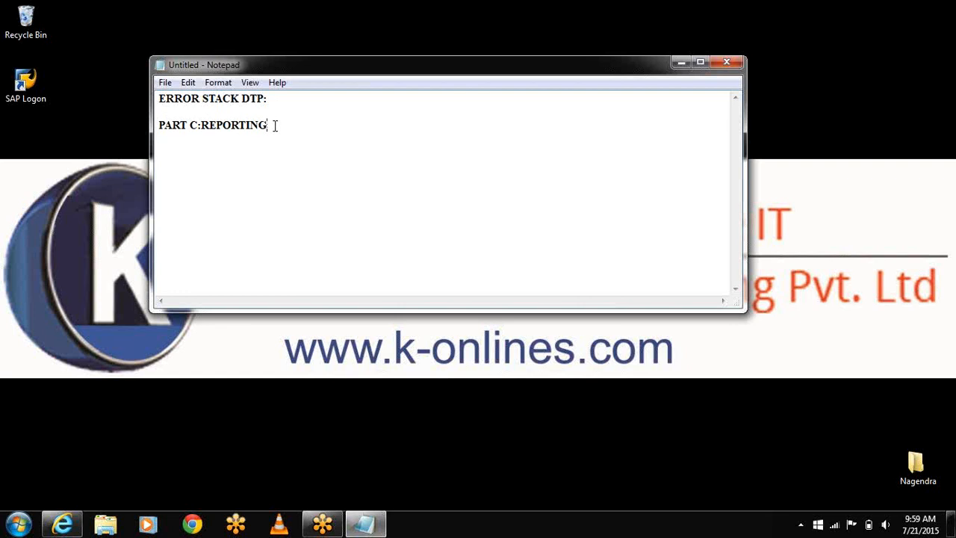
# Complete the PART C:REPORTING line of the note with "(INFORMATION PRESENTATION)" and minimise the note.
pyautogui.write('(INFORMATION PRESENTAT')
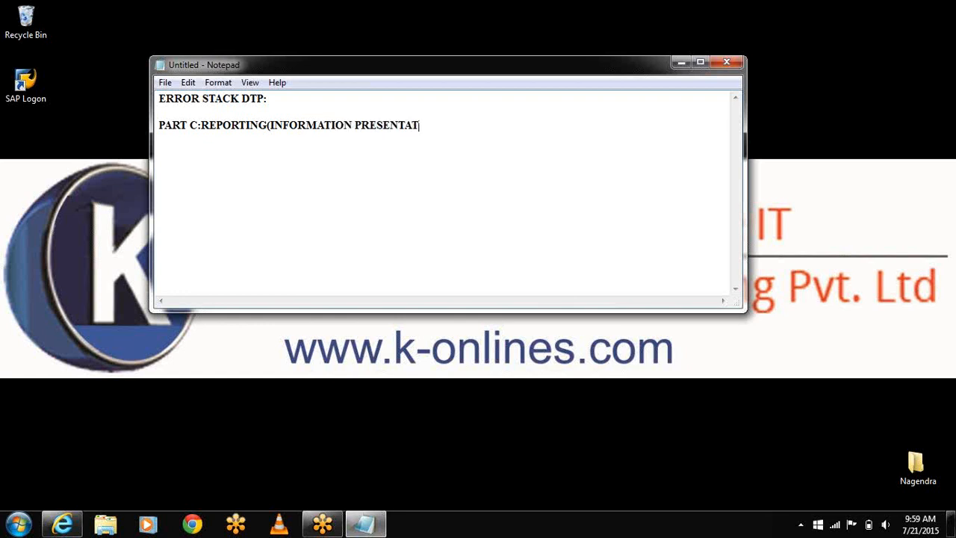
pyautogui.write('ION)')
pyautogui.click(679, 63)
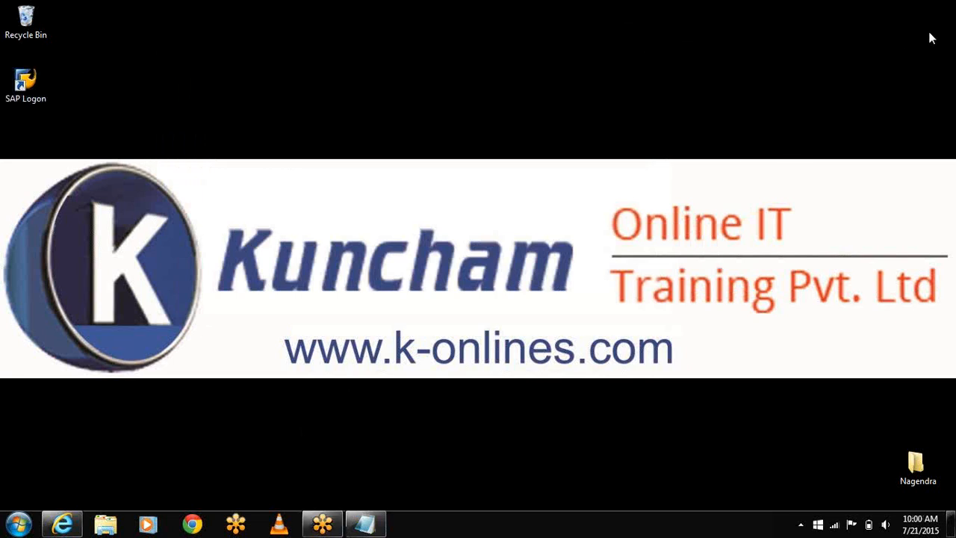
# Switch to SAP Logon and open the logon screen of the BW system.
pyautogui.doubleClick(28, 97)
pyautogui.click(502, 271)
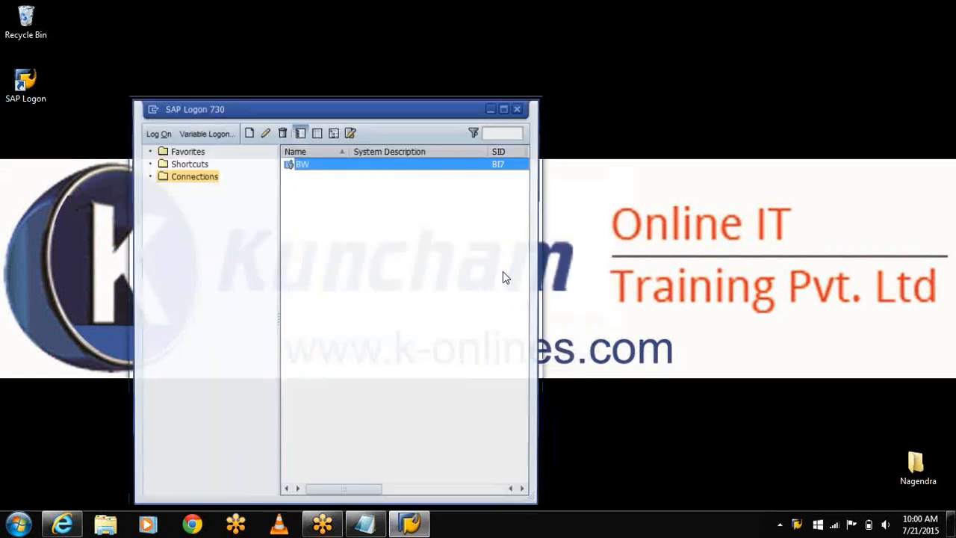
pyautogui.click(153, 132)
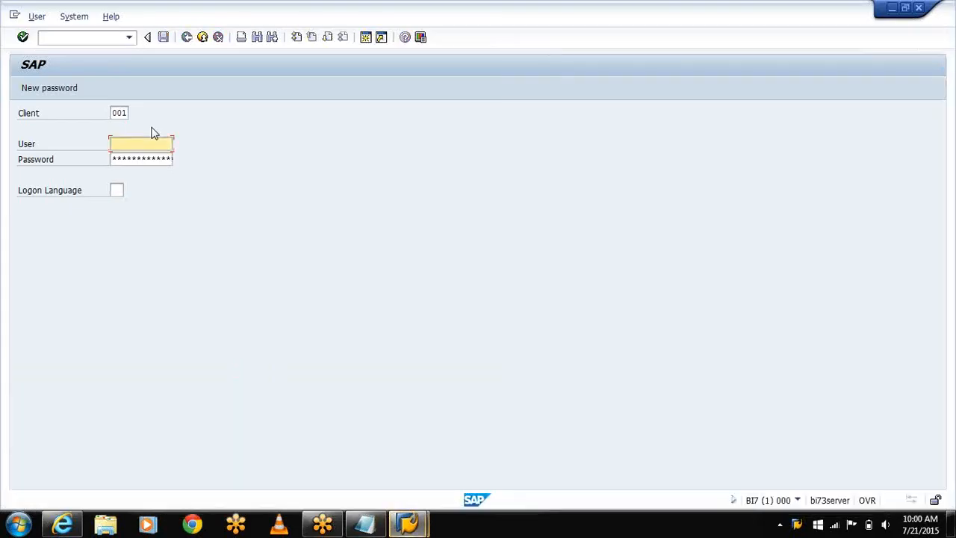
# Log on as user BW11 with the account password and language EN, ending any other logons in the system.
pyautogui.write('sa')
pyautogui.press('BackSpace')
pyautogui.press('BackSpace')
pyautogui.write('bw`')
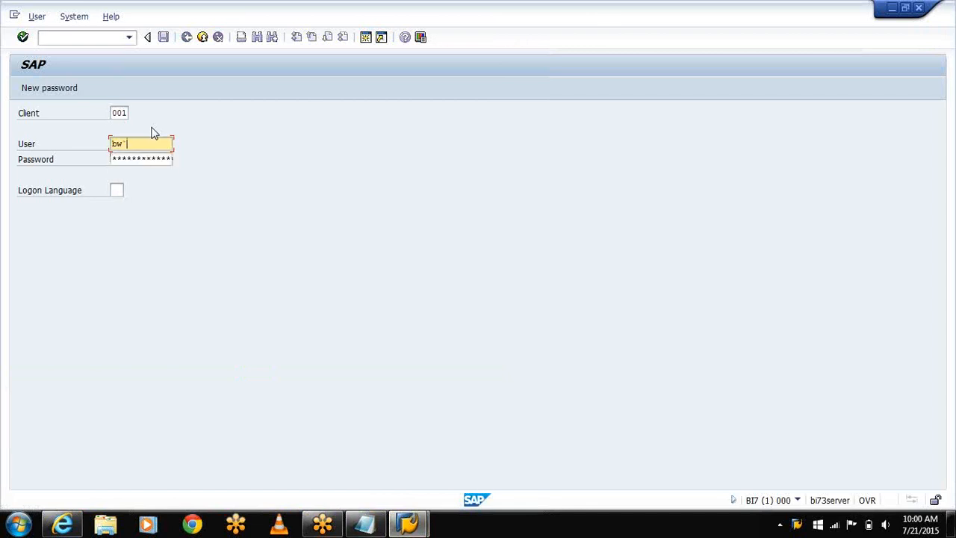
pyautogui.press('BackSpace')
pyautogui.press('Down')
pyautogui.press('Tab')
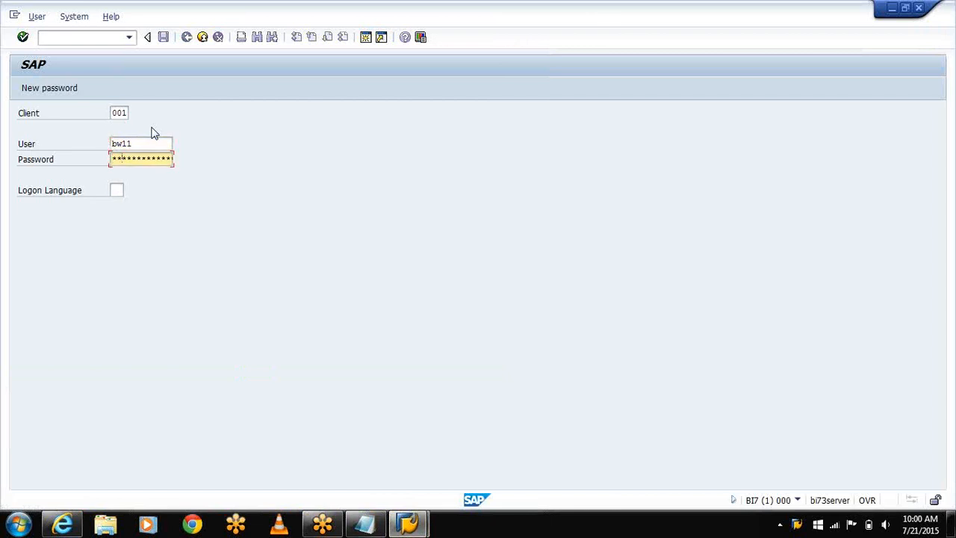
pyautogui.press('Tab')
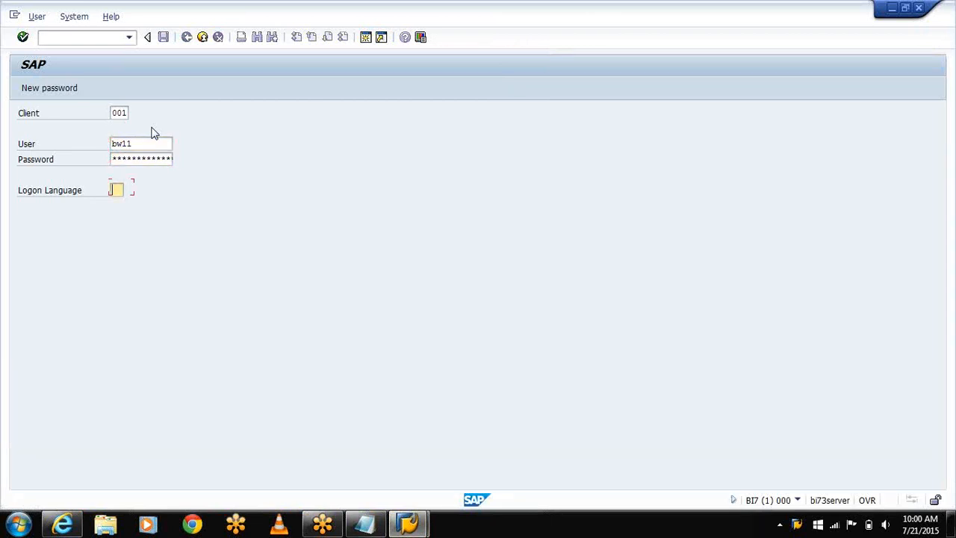
pyautogui.write('EN')
pyautogui.press('Return')
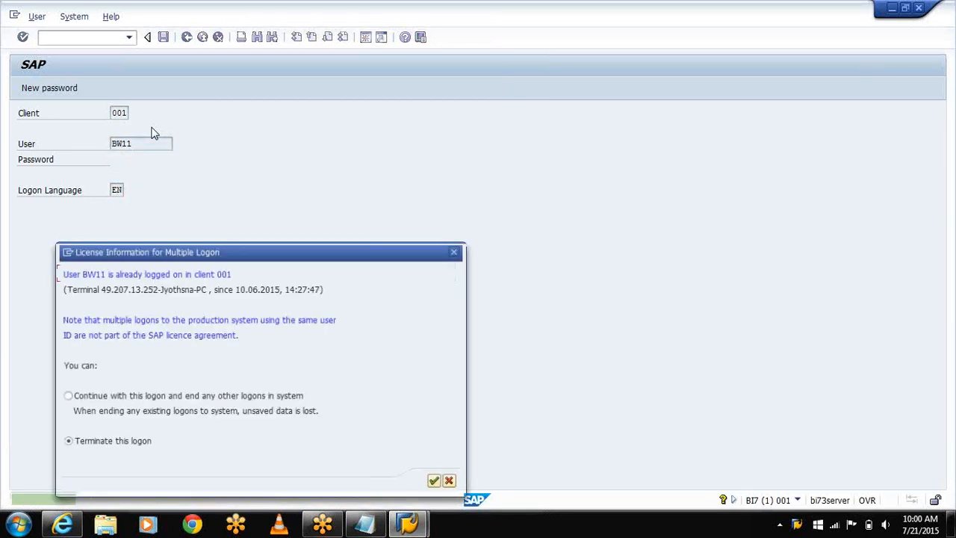
pyautogui.click(64, 397)
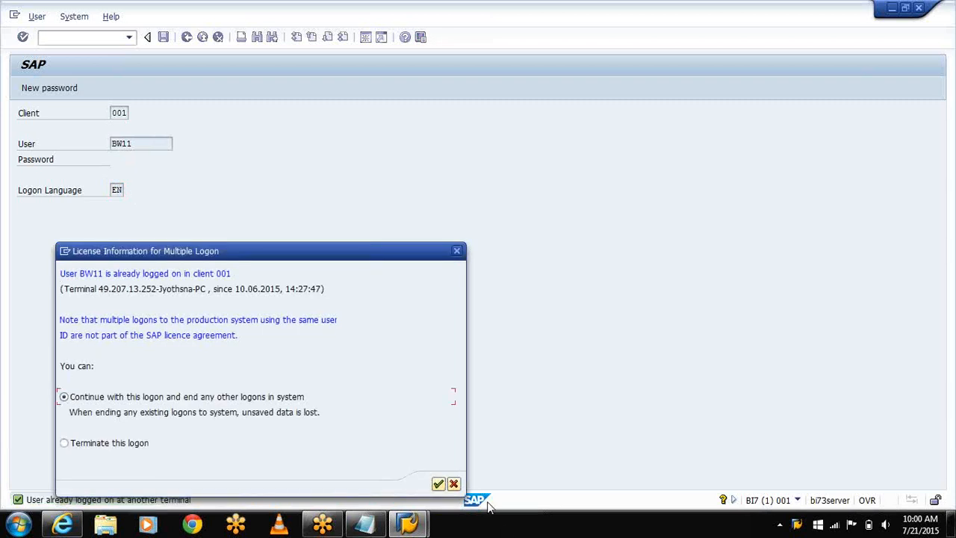
pyautogui.click(438, 484)
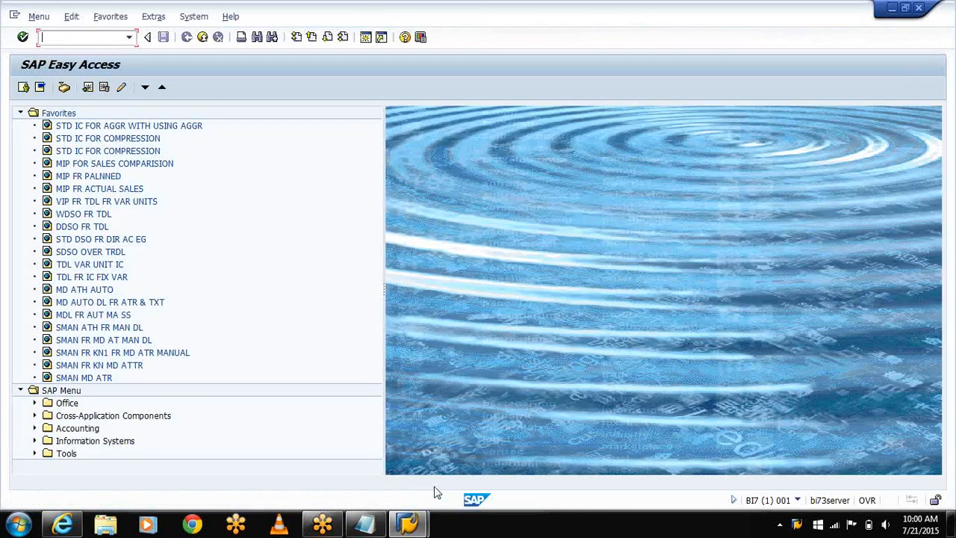
# Open transaction rsa11 and collapse the INFO AREA FR AGG node in the InfoProvider tree.
pyautogui.write('rsa11')
pyautogui.press('Return')
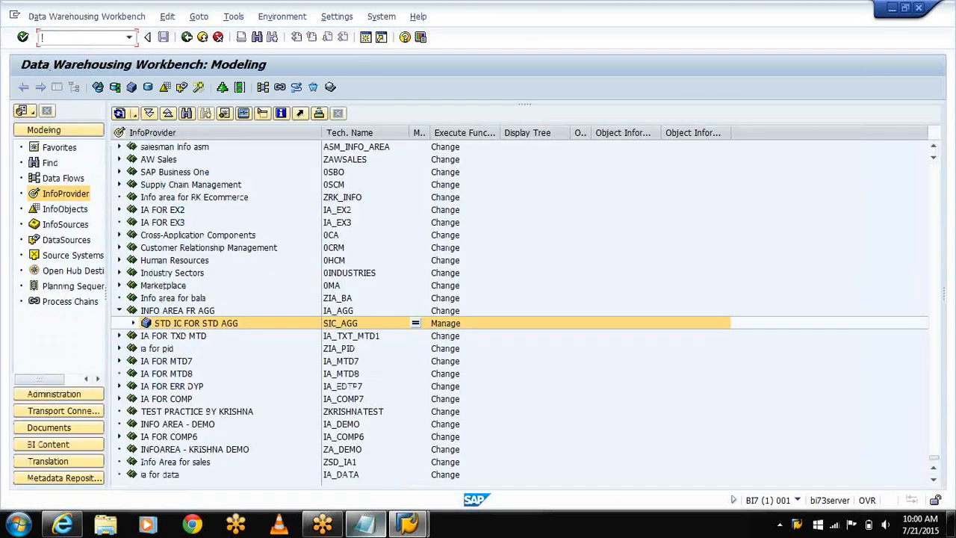
pyautogui.rightClick(171, 327)
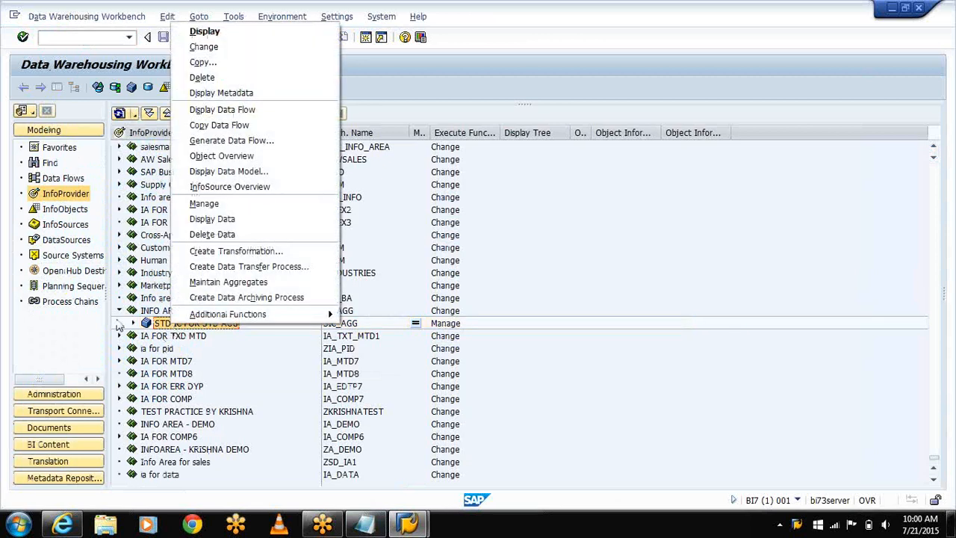
pyautogui.click(115, 323)
pyautogui.click(118, 310)
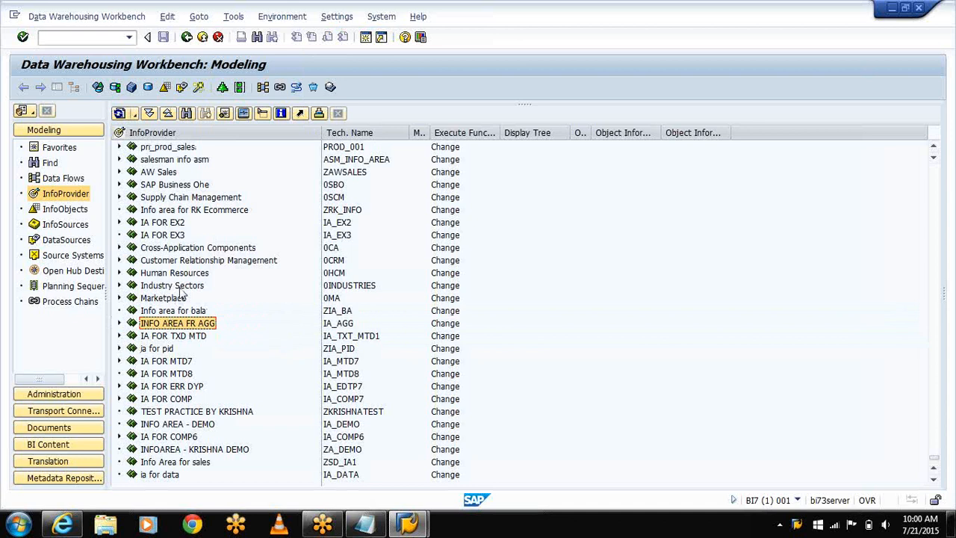
# Look through the info areas listed above INFO AREA FR AGG in the InfoProvider tree, as far as Kannan Infoarea.
pyautogui.click(511, 384)
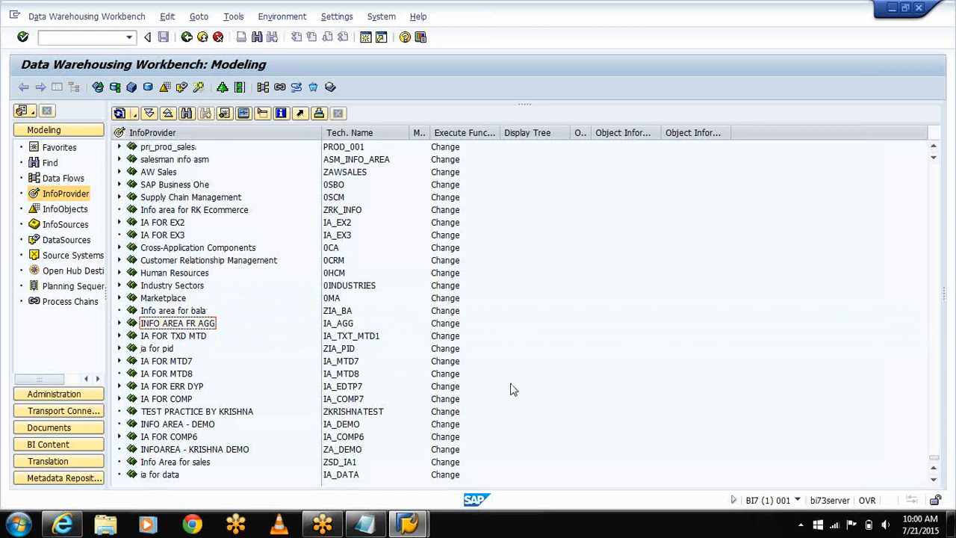
pyautogui.press('Up')
pyautogui.press('Up')
pyautogui.press('Up')
pyautogui.press('Up')
pyautogui.press('Up')
pyautogui.press('Up')
pyautogui.press('Up')
pyautogui.press('Up')
pyautogui.press('Up')
pyautogui.press('Up')
pyautogui.press('Up')
pyautogui.press('Up')
pyautogui.press('Up')
pyautogui.press('Up')
pyautogui.press('Up')
pyautogui.press('Up')
pyautogui.press('Up')
pyautogui.press('Up')
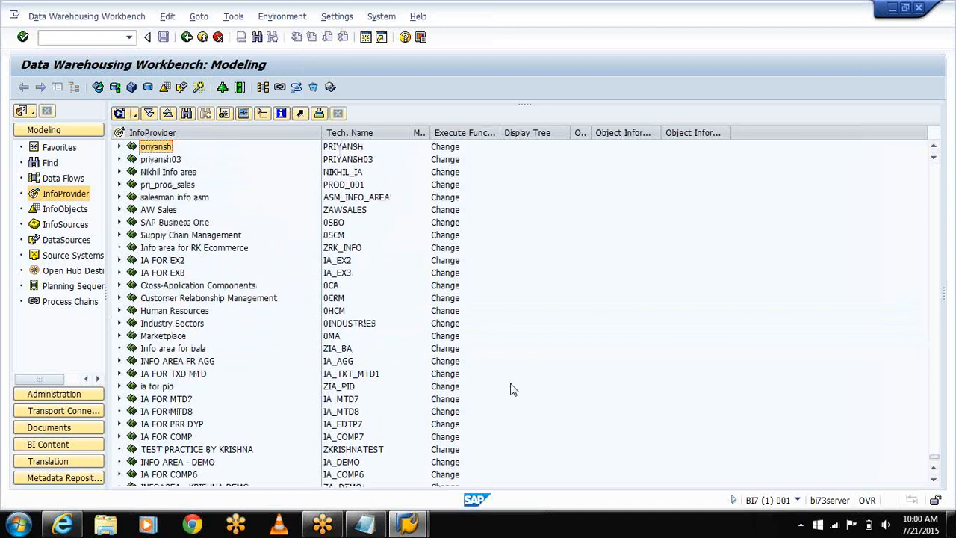
pyautogui.press('Up')
pyautogui.press('Up')
pyautogui.press('Up')
pyautogui.press('Up')
pyautogui.press('Up')
pyautogui.press('Up')
pyautogui.press('Up')
pyautogui.press('Up')
pyautogui.press('Up')
pyautogui.press('Up')
pyautogui.press('Up')
pyautogui.press('Up')
pyautogui.press('Up')
pyautogui.press('Up')
pyautogui.press('Up')
pyautogui.press('Up')
pyautogui.press('Up')
pyautogui.press('Up')
pyautogui.press('Up')
pyautogui.press('Up')
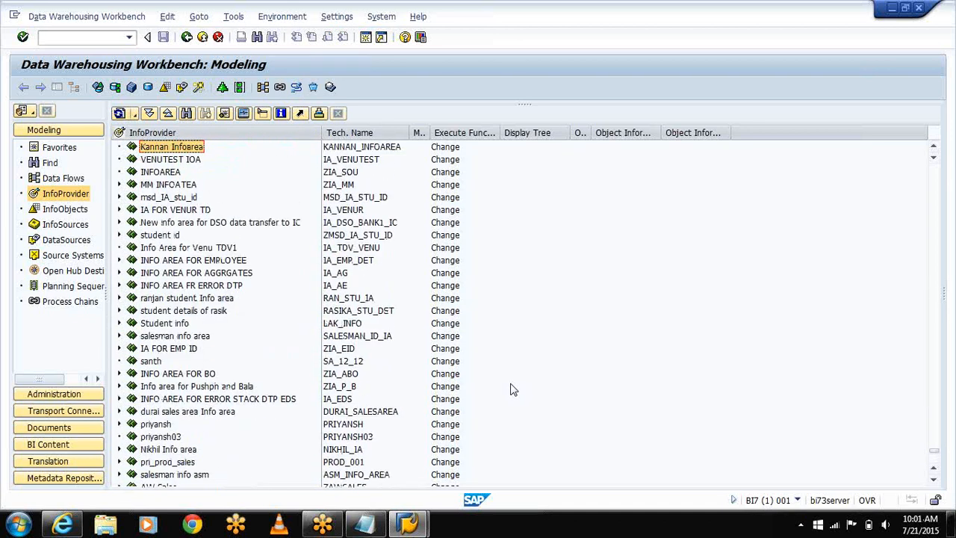
# Review the info areas from Kannan Infoarea down to the tree's last entry, ia for data.
pyautogui.press('Down')
pyautogui.press('Down')
pyautogui.press('Down')
pyautogui.press('Down')
pyautogui.press('Down')
pyautogui.press('Down')
pyautogui.press('Down')
pyautogui.press('Down')
pyautogui.press('Down')
pyautogui.press('Down')
pyautogui.press('Down')
pyautogui.press('Down')
pyautogui.press('Down')
pyautogui.press('Down')
pyautogui.press('Down')
pyautogui.press('Down')
pyautogui.press('Down')
pyautogui.press('Down')
pyautogui.press('Down')
pyautogui.press('Down')
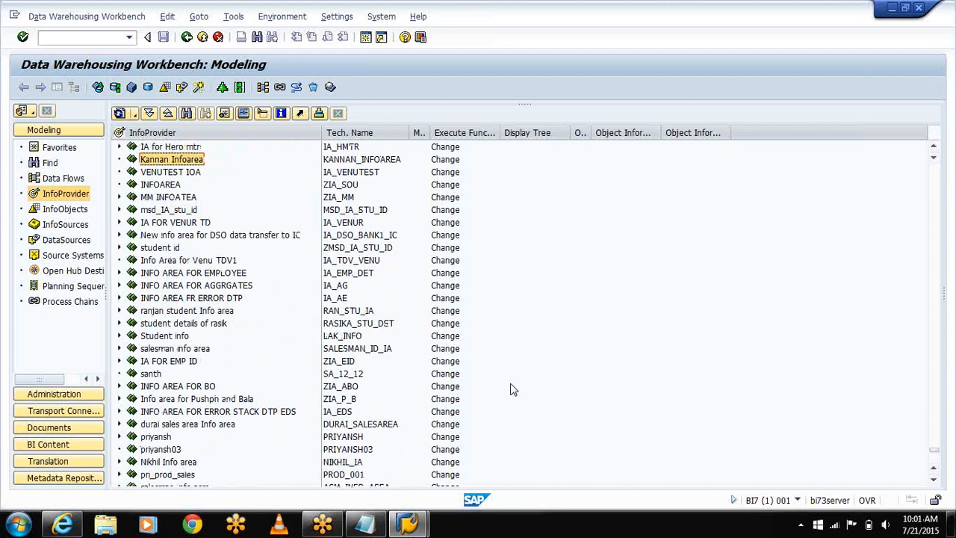
pyautogui.press('Down')
pyautogui.press('Down')
pyautogui.press('Down')
pyautogui.press('Down')
pyautogui.press('Down')
pyautogui.press('Down')
pyautogui.press('Down')
pyautogui.press('Down')
pyautogui.press('Down')
pyautogui.press('Down')
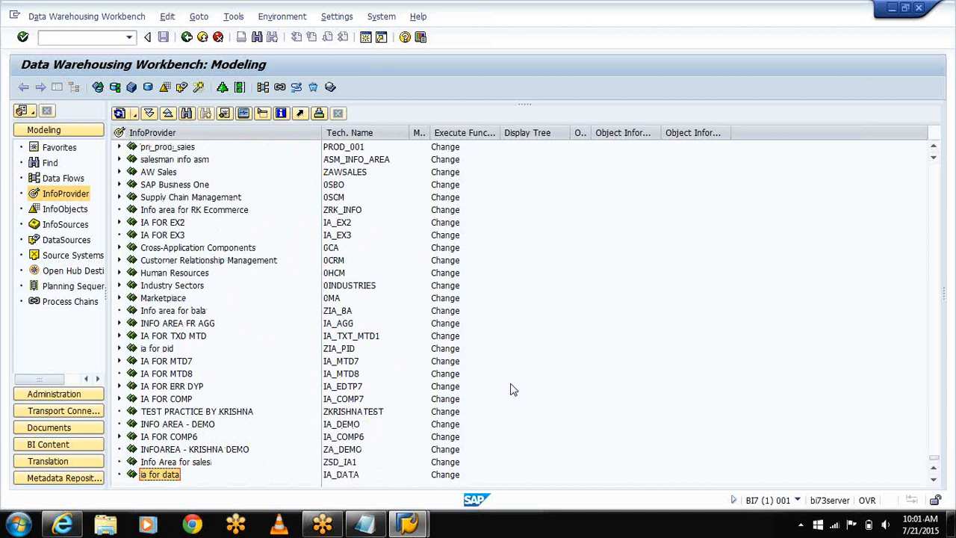
# Examine the info areas from the end of the InfoProvider tree back up to IA FOR RULE GROUP.
pyautogui.press('Up')
pyautogui.press('Up')
pyautogui.press('Up')
pyautogui.press('Up')
pyautogui.press('Up')
pyautogui.press('Up')
pyautogui.press('Up')
pyautogui.press('Up')
pyautogui.press('Up')
pyautogui.press('Up')
pyautogui.press('Up')
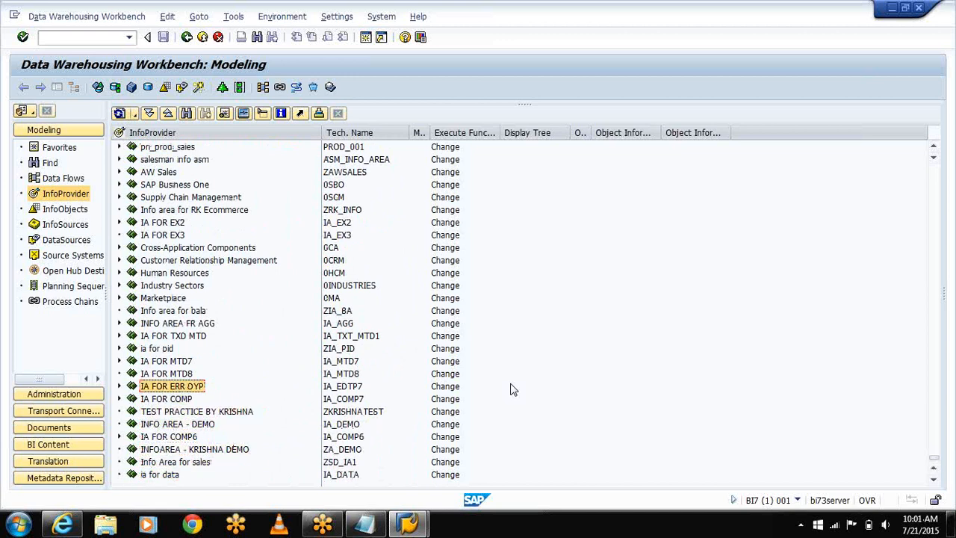
pyautogui.press('Up')
pyautogui.press('Up')
pyautogui.press('Up')
pyautogui.press('Up')
pyautogui.press('Up')
pyautogui.press('Up')
pyautogui.press('Up')
pyautogui.press('Up')
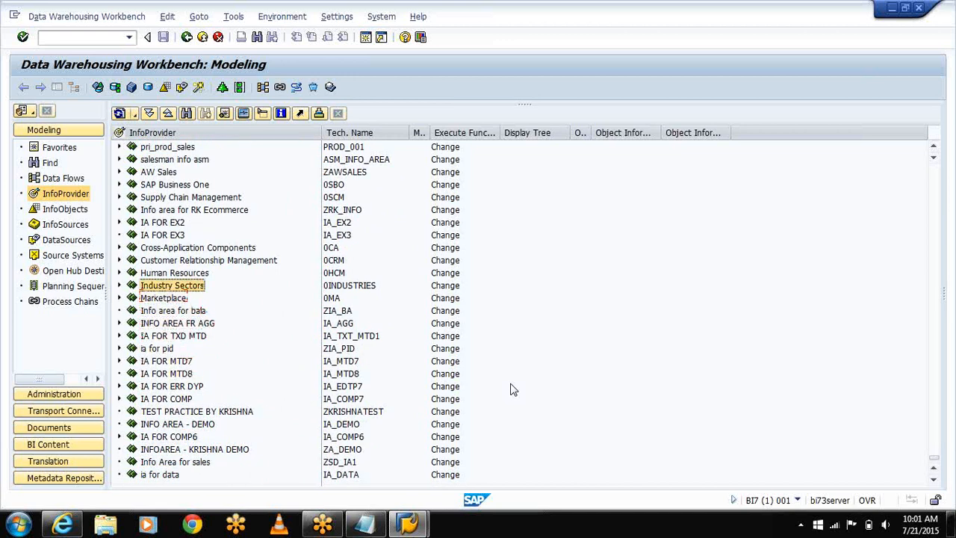
pyautogui.press('Up')
pyautogui.press('Up')
pyautogui.press('Up')
pyautogui.press('Up')
pyautogui.press('Up')
pyautogui.press('Up')
pyautogui.press('Up')
pyautogui.press('Up')
pyautogui.press('Up')
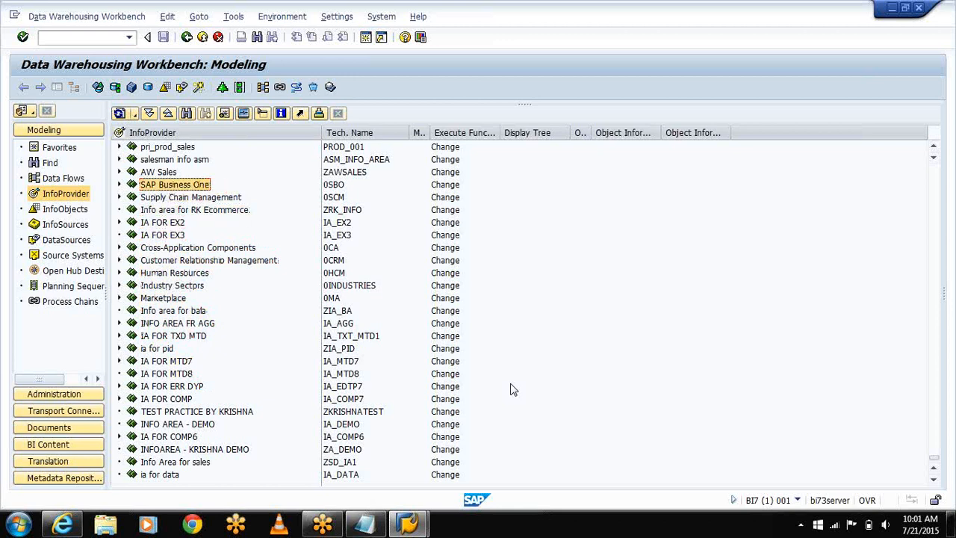
pyautogui.press('Up')
pyautogui.press('Up')
pyautogui.press('Up')
pyautogui.press('Up')
pyautogui.press('Up')
pyautogui.press('Up')
pyautogui.press('Up')
pyautogui.press('Up')
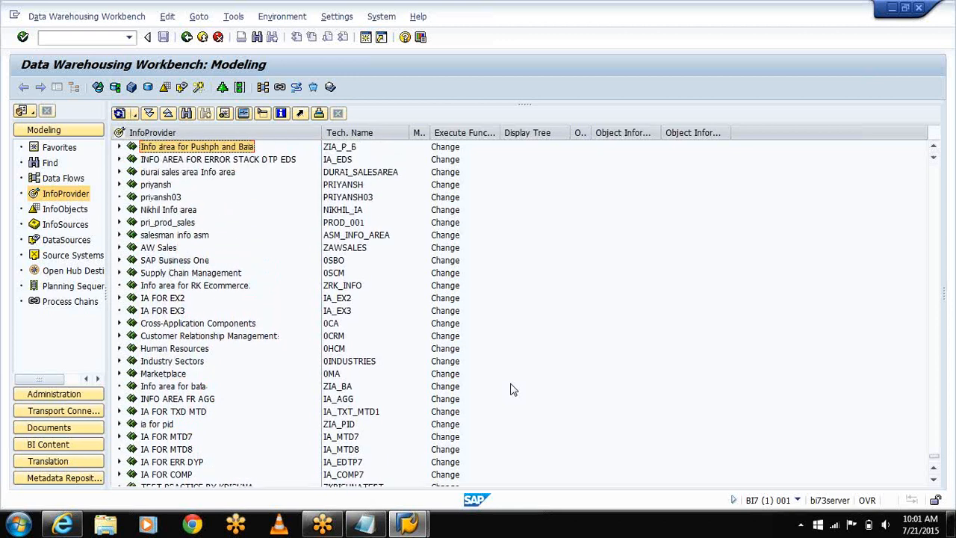
pyautogui.press('Up')
pyautogui.press('Up')
pyautogui.press('Up')
pyautogui.press('Up')
pyautogui.press('Up')
pyautogui.press('Up')
pyautogui.press('Up')
pyautogui.press('Up')
pyautogui.press('Up')
pyautogui.press('Up')
pyautogui.press('Up')
pyautogui.press('Up')
pyautogui.press('Up')
pyautogui.press('Up')
pyautogui.press('Up')
pyautogui.press('Up')
pyautogui.press('Up')
pyautogui.press('Up')
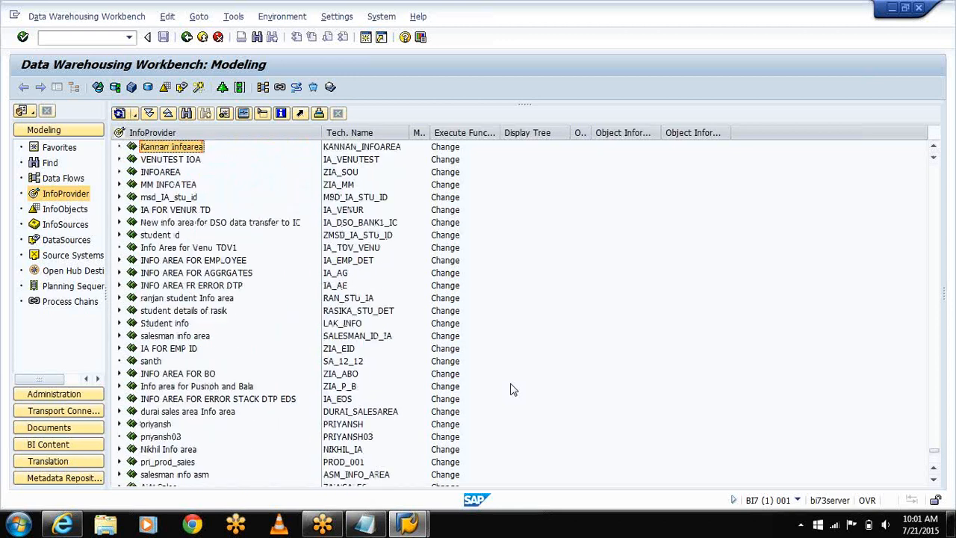
pyautogui.press('Up')
pyautogui.press('Up')
pyautogui.press('Up')
pyautogui.press('Up')
pyautogui.press('Up')
pyautogui.press('Up')
pyautogui.press('Up')
pyautogui.press('Up')
pyautogui.press('Up')
pyautogui.press('Up')
pyautogui.press('Up')
pyautogui.press('Up')
pyautogui.press('Up')
pyautogui.press('Up')
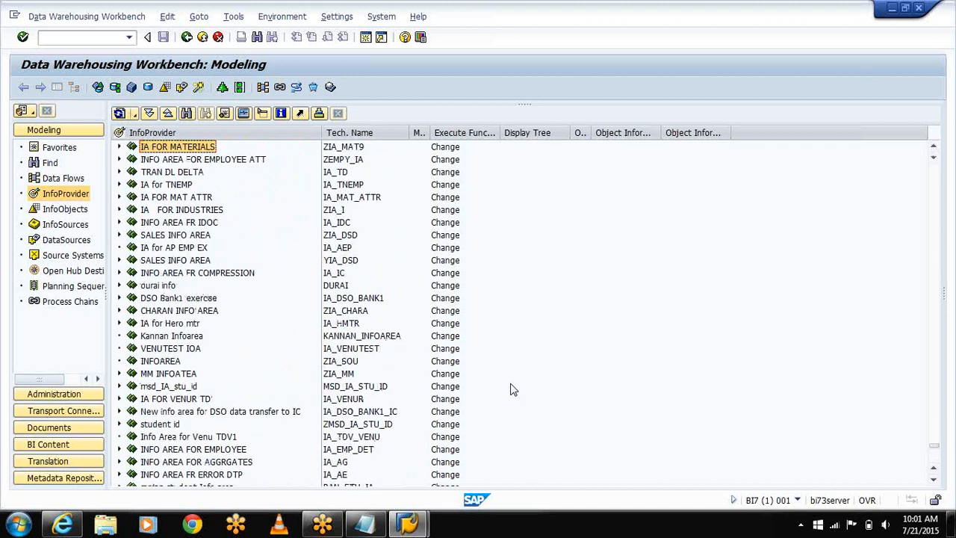
pyautogui.press('Up')
pyautogui.press('Up')
pyautogui.press('Up')
pyautogui.press('Up')
pyautogui.press('Up')
pyautogui.press('Up')
pyautogui.press('Up')
pyautogui.press('Up')
pyautogui.press('Up')
pyautogui.press('Up')
pyautogui.press('Up')
pyautogui.press('Up')
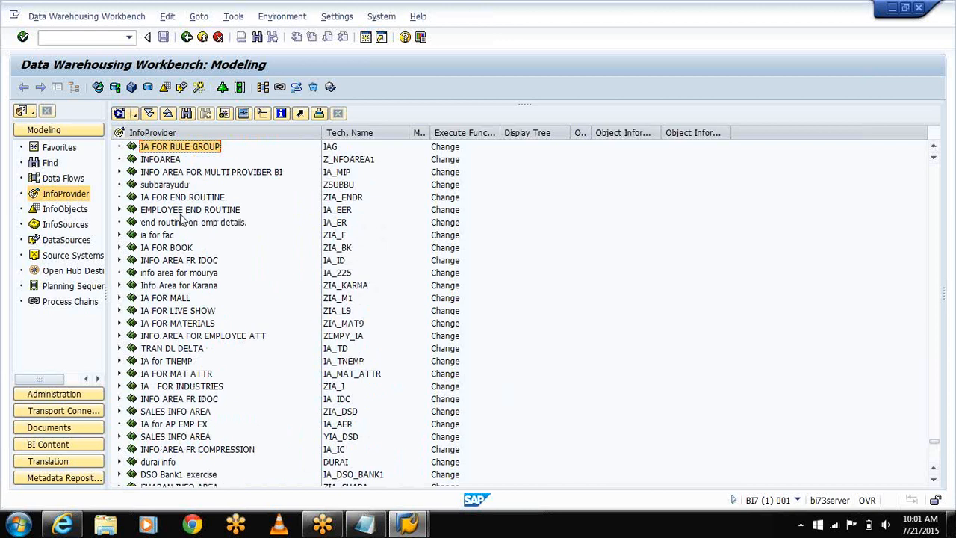
# Look through the info areas listed above IA FOR RULE GROUP in the InfoProvider tree.
pyautogui.press('Up')
pyautogui.press('Up')
pyautogui.press('Up')
pyautogui.press('Up')
pyautogui.press('Up')
pyautogui.press('Up')
pyautogui.press('Up')
pyautogui.press('Up')
pyautogui.press('Up')
pyautogui.press('Up')
pyautogui.press('Up')
pyautogui.press('Up')
pyautogui.press('Up')
pyautogui.press('Up')
pyautogui.press('Up')
pyautogui.press('Up')
pyautogui.press('Up')
pyautogui.press('Up')
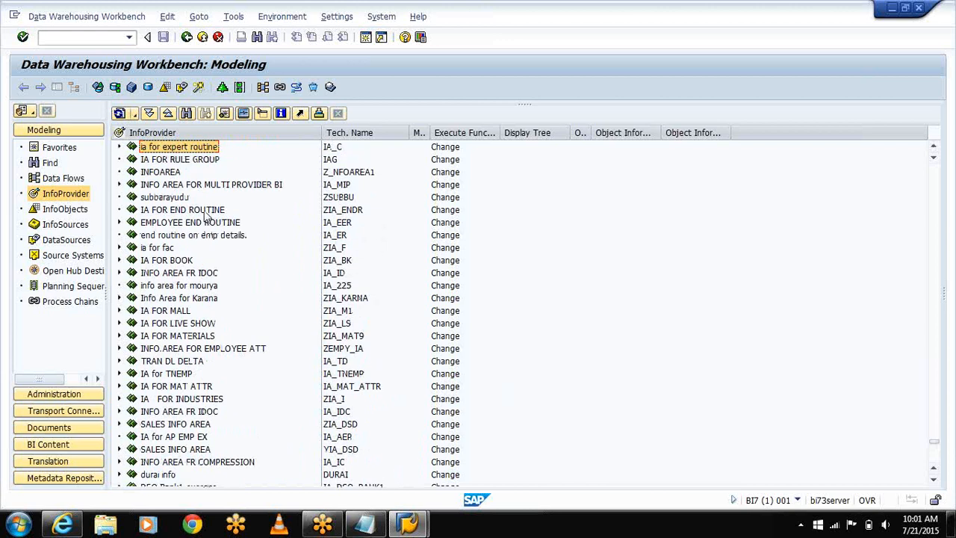
pyautogui.press('Up')
pyautogui.press('Up')
pyautogui.press('Up')
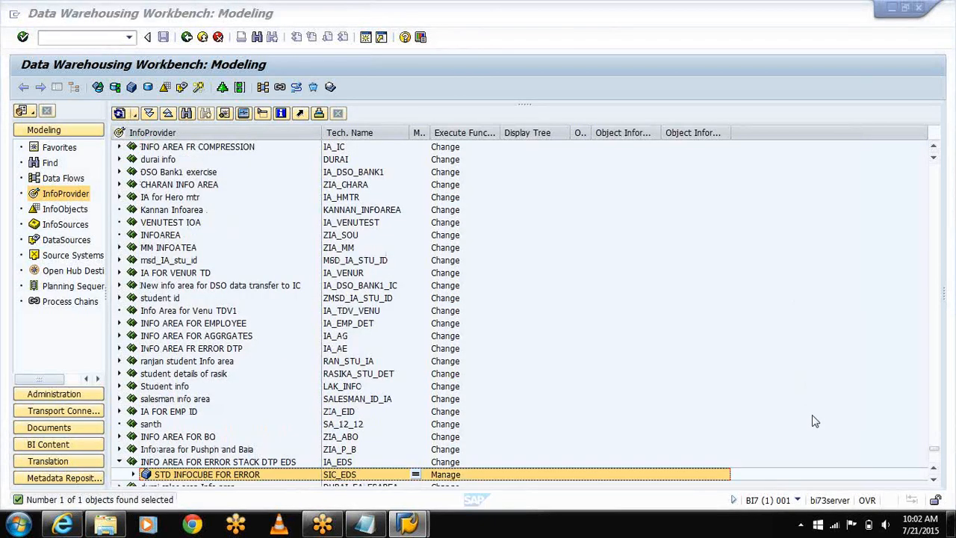
pyautogui.click(937, 38)
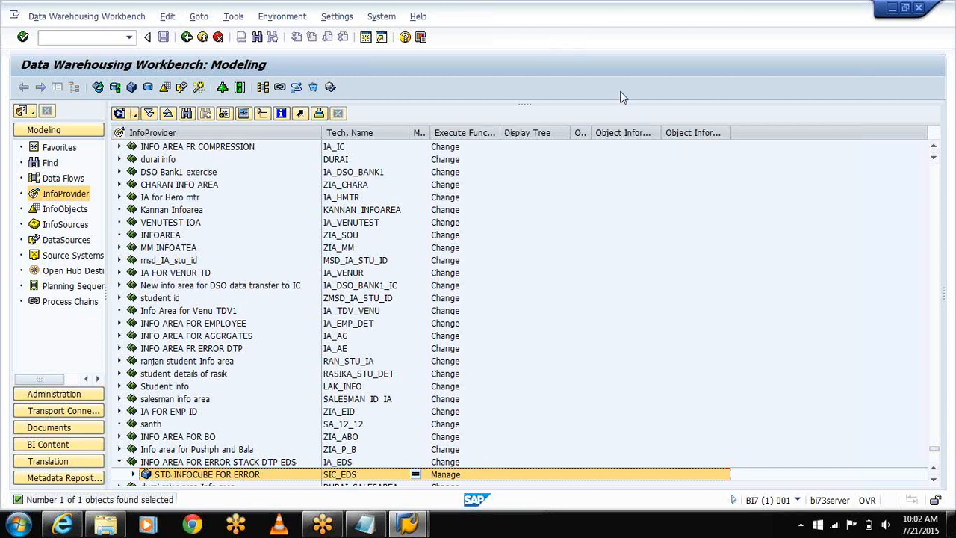
pyautogui.click(617, 15)
pyautogui.click(617, 16)
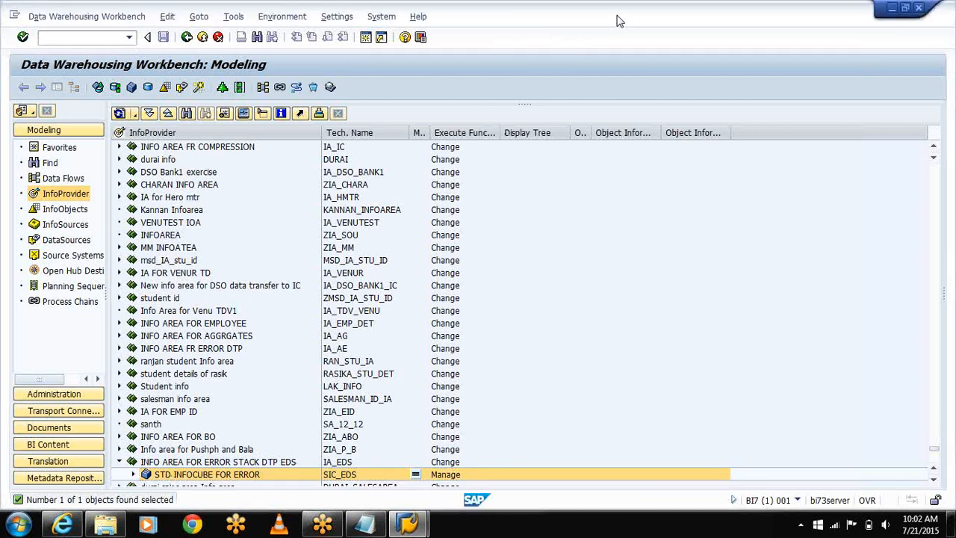
pyautogui.click(932, 35)
pyautogui.click(932, 35)
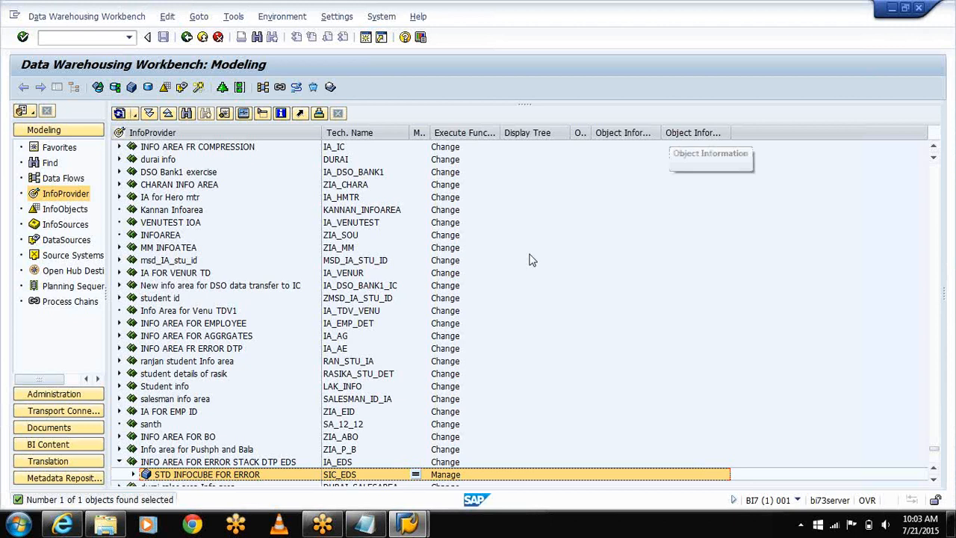
# Expand STD INFOCUBE FOR ERROR and its Data Transfer Processes folder, and select the transformation from DS_EDS to SIC_EDS.
pyautogui.click(133, 475)
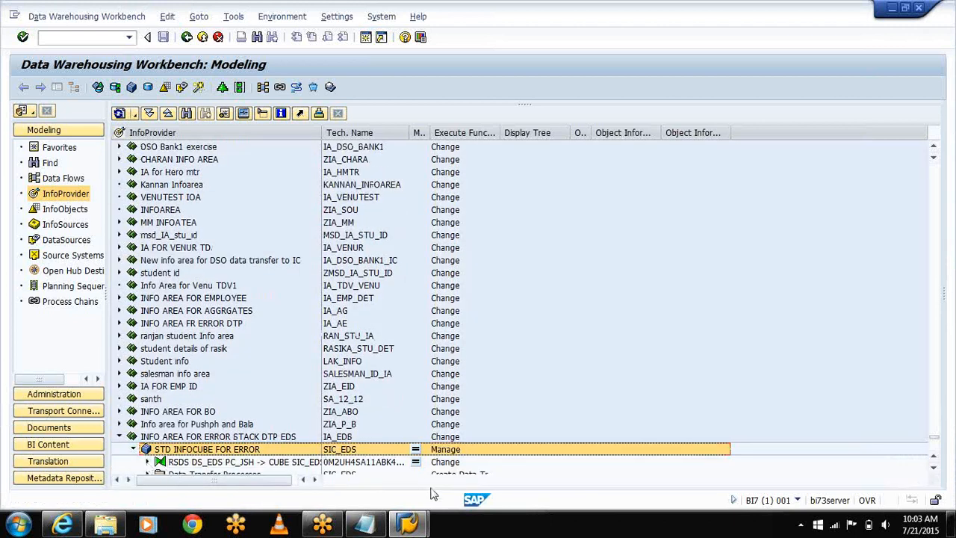
pyautogui.press('Down')
pyautogui.press('Down')
pyautogui.press('Down')
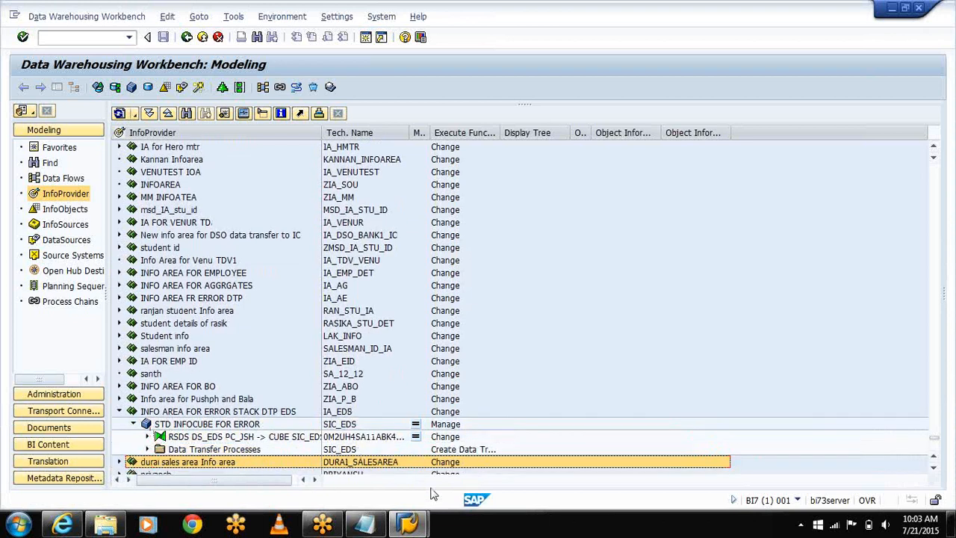
pyautogui.click(147, 449)
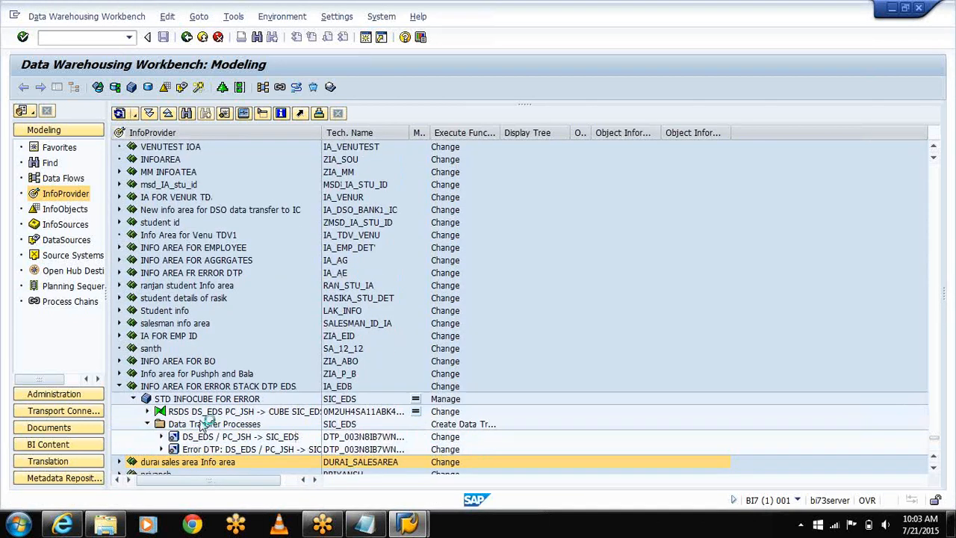
pyautogui.doubleClick(226, 412)
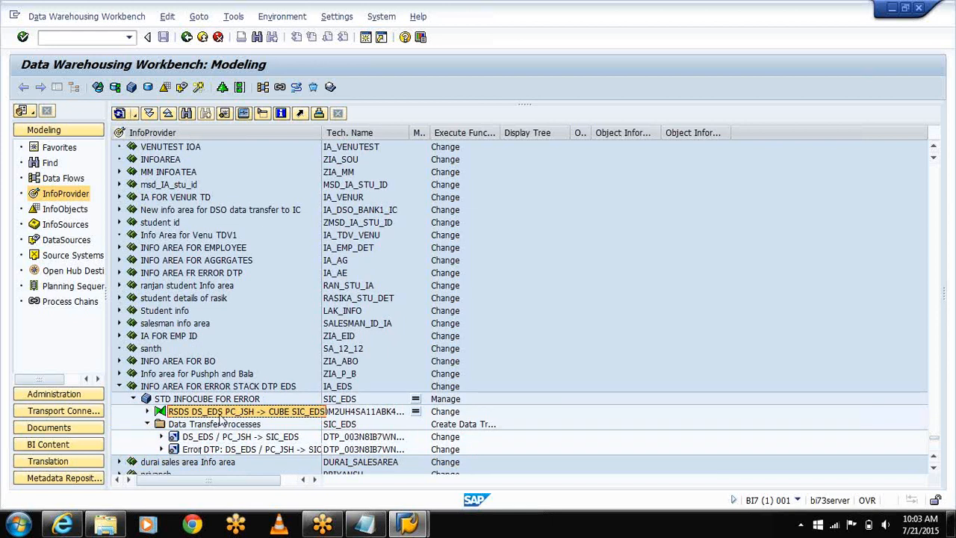
# Display the downward data flow of STD INFOCUBE FOR ERROR and show the objects' technical names.
pyautogui.click(196, 400)
pyautogui.rightClick(196, 403)
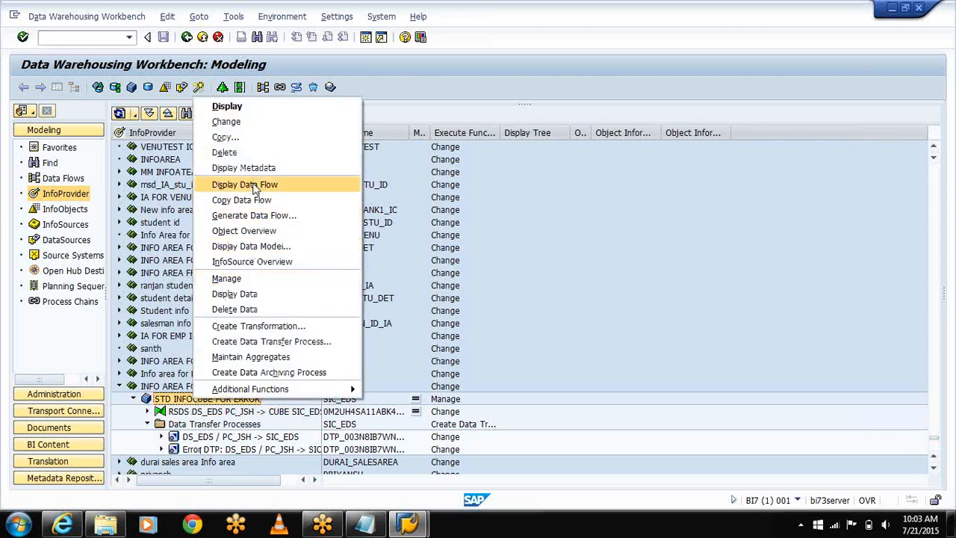
pyautogui.click(247, 184)
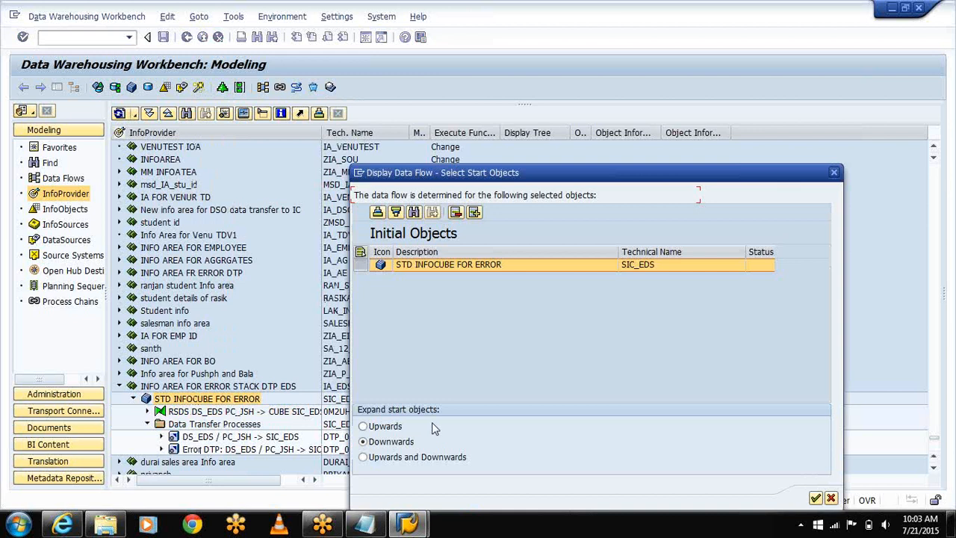
pyautogui.click(816, 498)
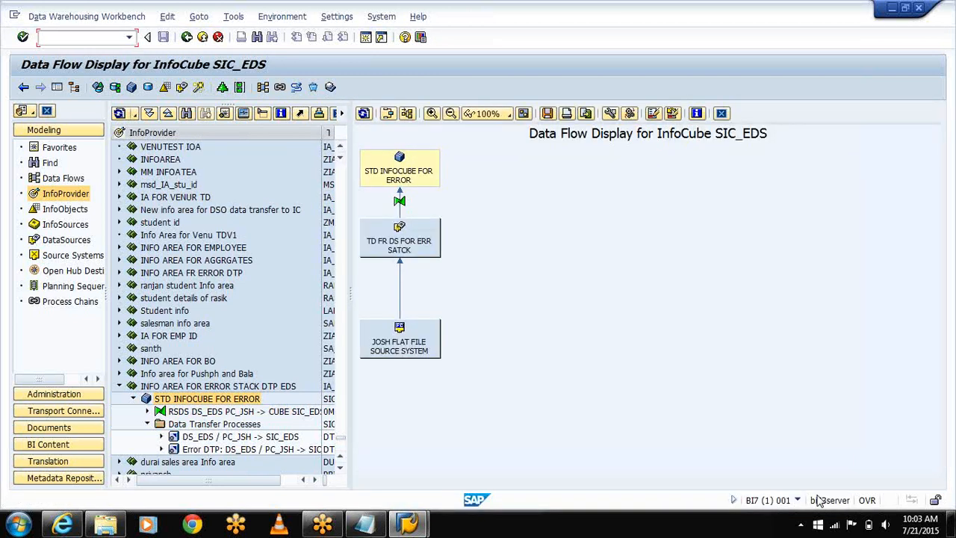
pyautogui.click(611, 113)
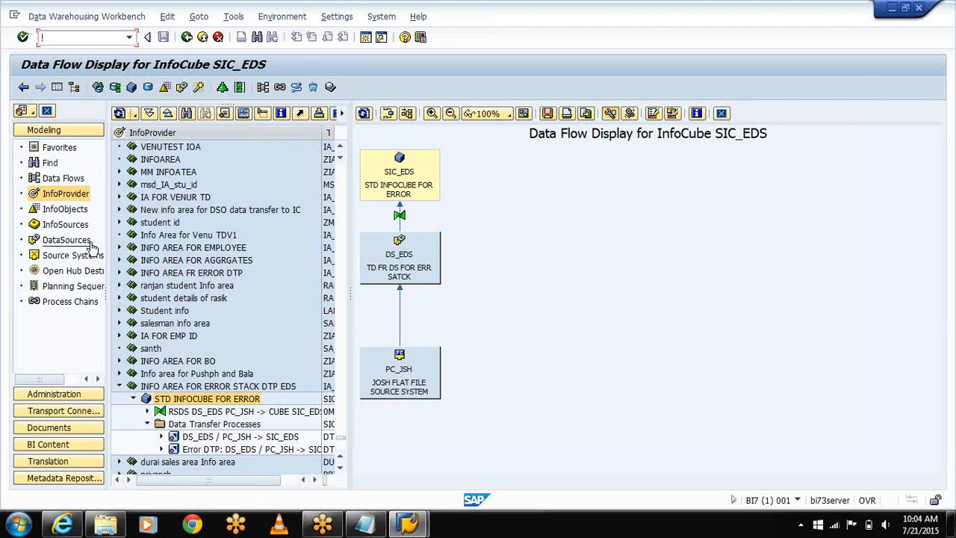
# Leave the Data Warehousing Workbench and clear the desktop by minimizing the SAP windows and closing the BI k-onlines videos folder.
pyautogui.click(186, 38)
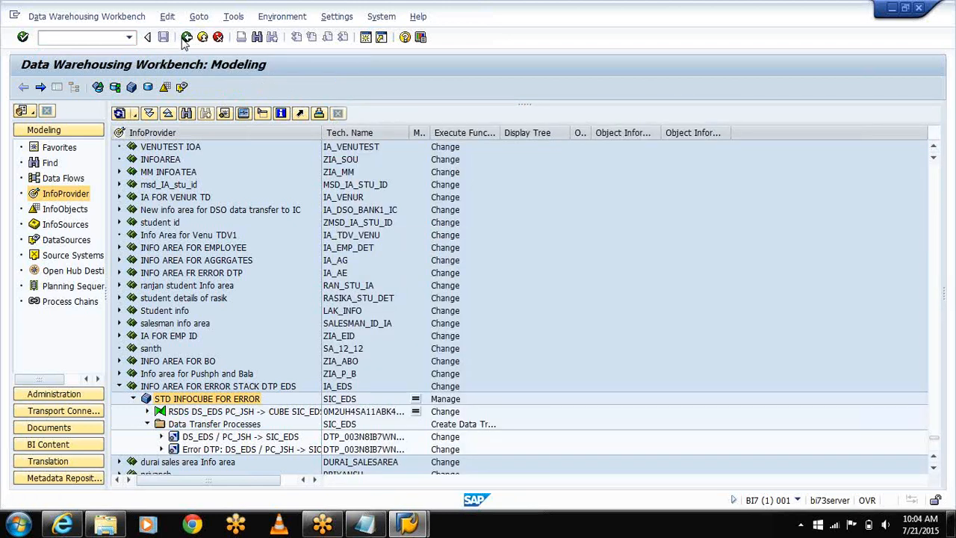
pyautogui.click(186, 38)
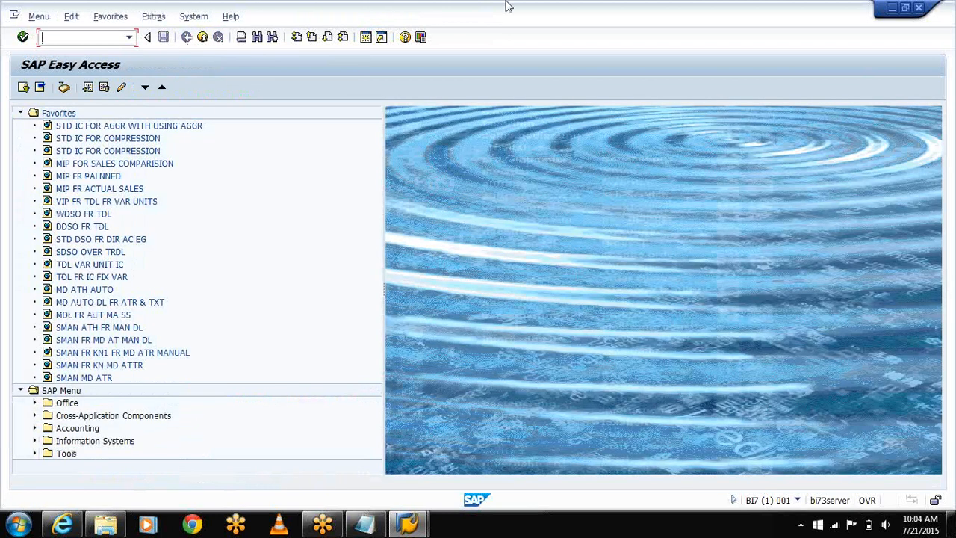
pyautogui.click(891, 9)
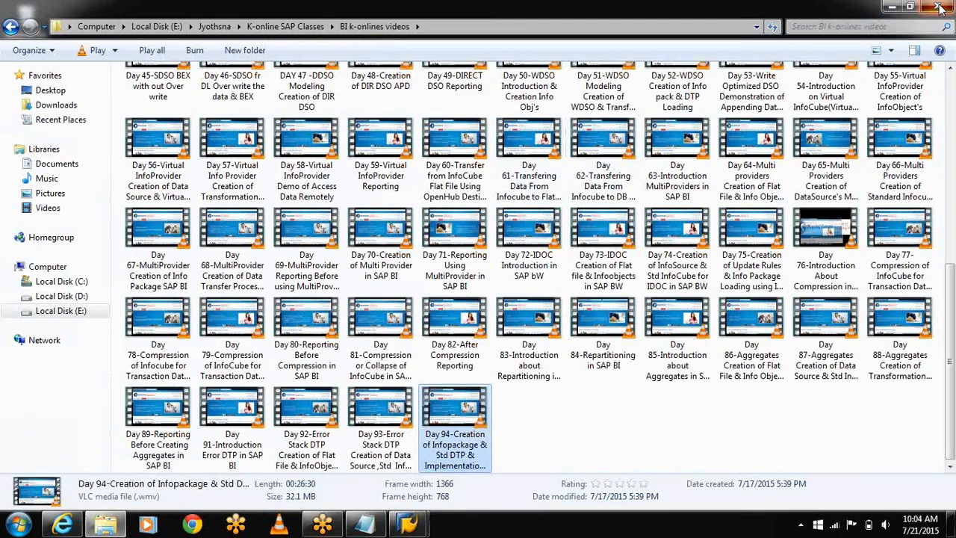
pyautogui.click(940, 7)
pyautogui.click(495, 108)
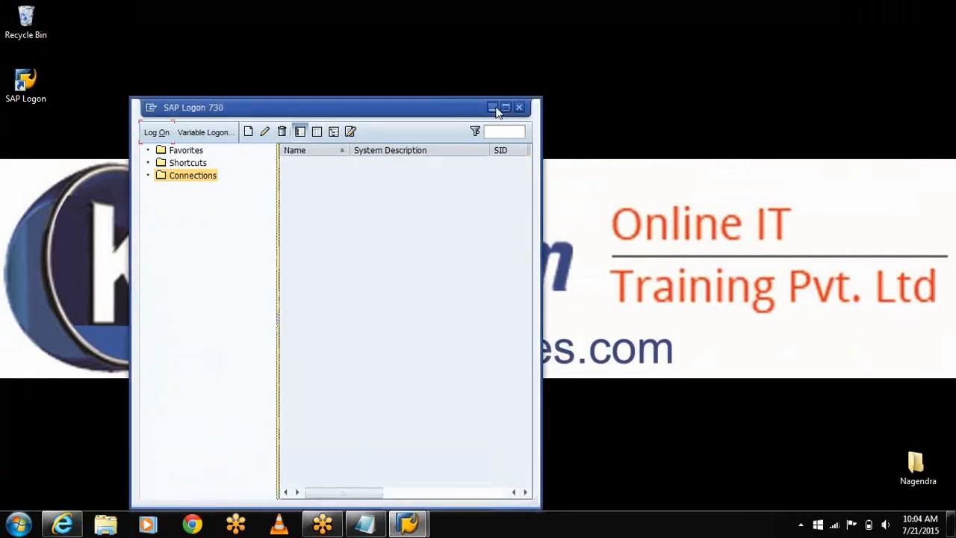
# Add the line "CHECK THE UNDERLYING DATA DICTIONARY TABLES" below the ERROR STACK DTP heading in Notepad, and minimize the notes.
pyautogui.click(365, 523)
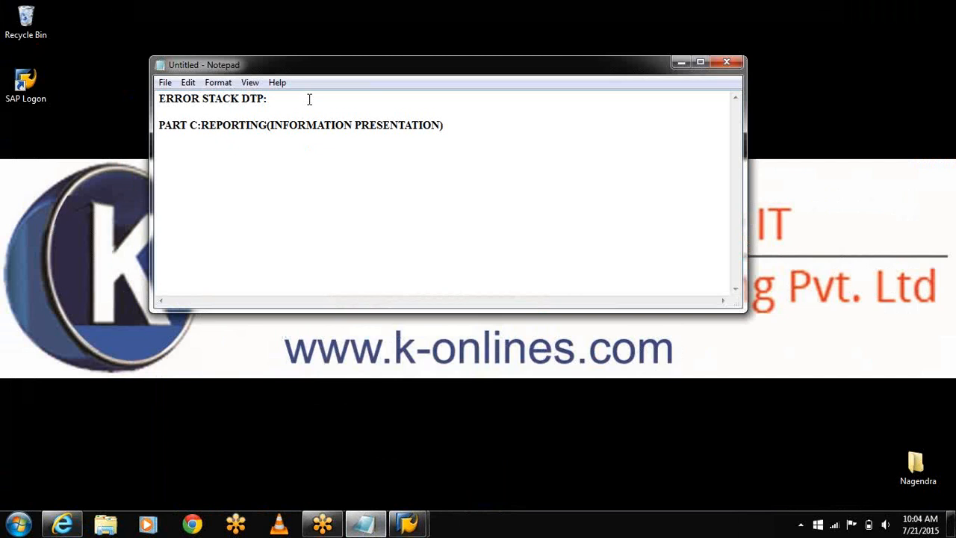
pyautogui.press('Return')
pyautogui.press('Return')
pyautogui.write('check')
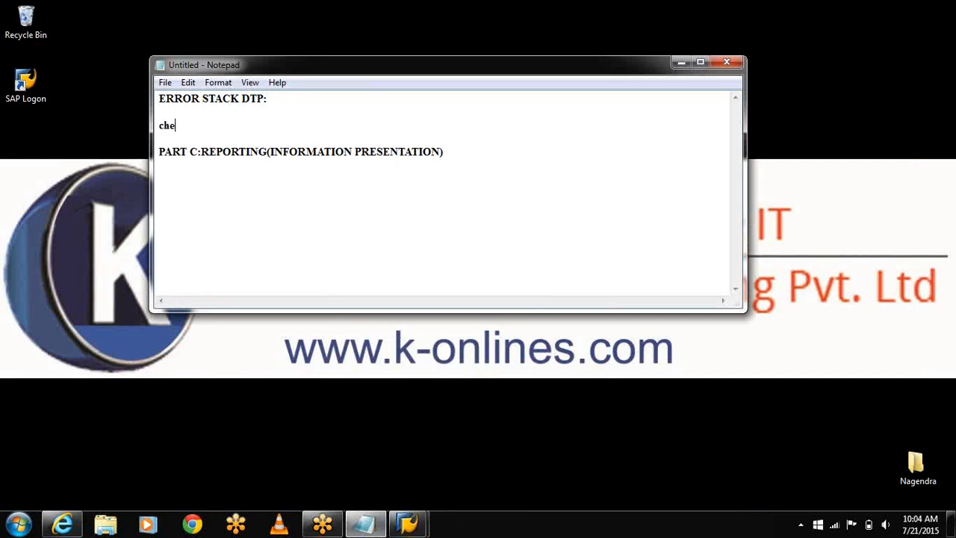
pyautogui.press('BackSpace')
pyautogui.press('BackSpace')
pyautogui.press('BackSpace')
pyautogui.press('BackSpace')
pyautogui.write('HECK THE UNDER')
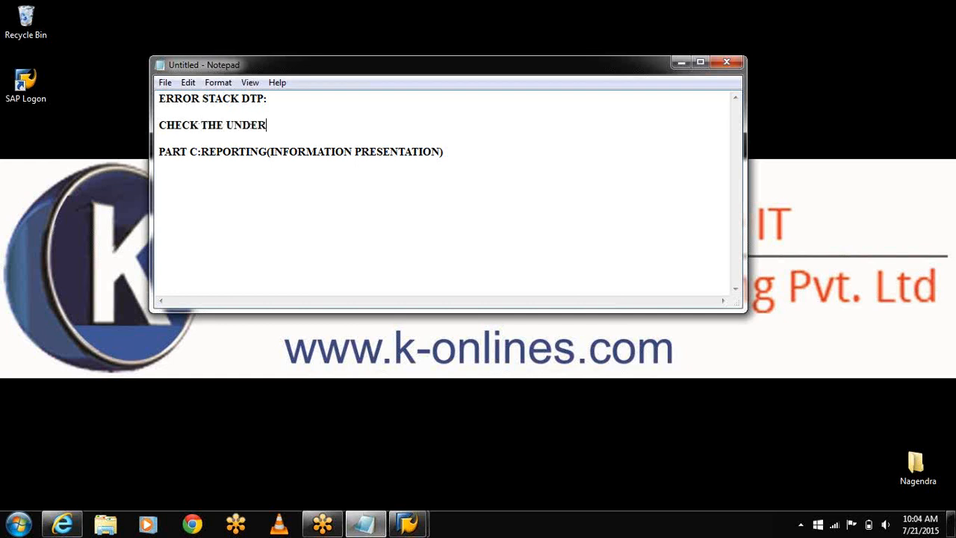
pyautogui.write('LYING DATA DICTIONARY TABLES')
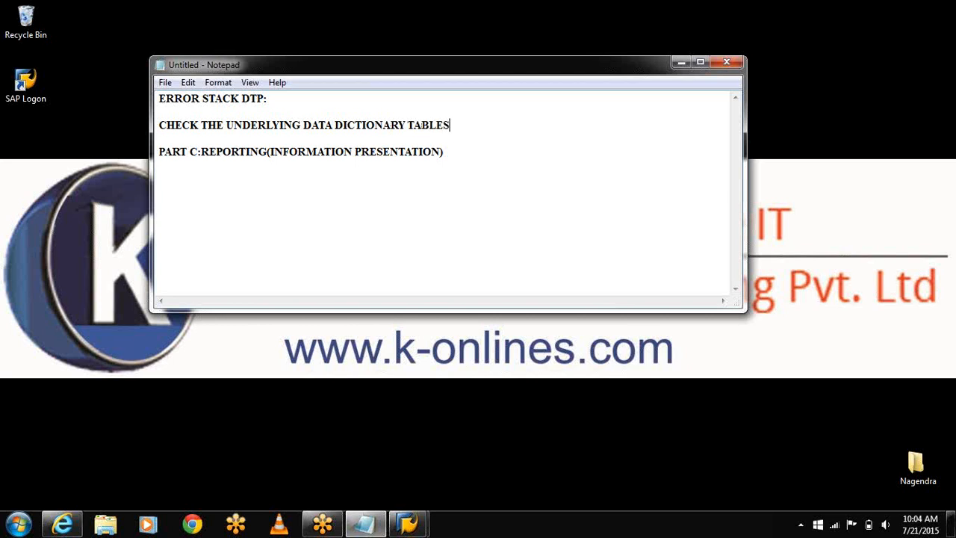
pyautogui.click(682, 62)
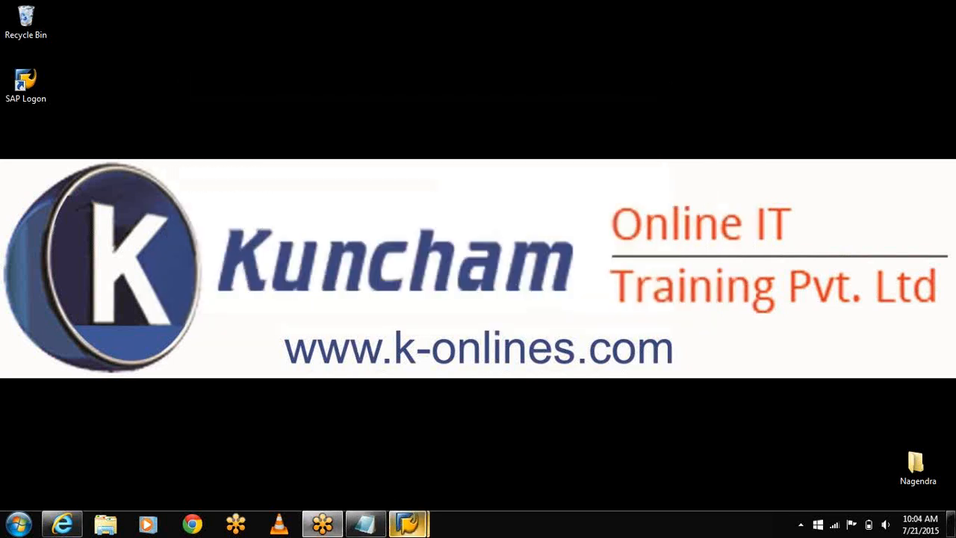
# Switch back to the SAP Easy Access window and open transaction SE11.
pyautogui.moveTo(407, 523)
pyautogui.click(461, 472)
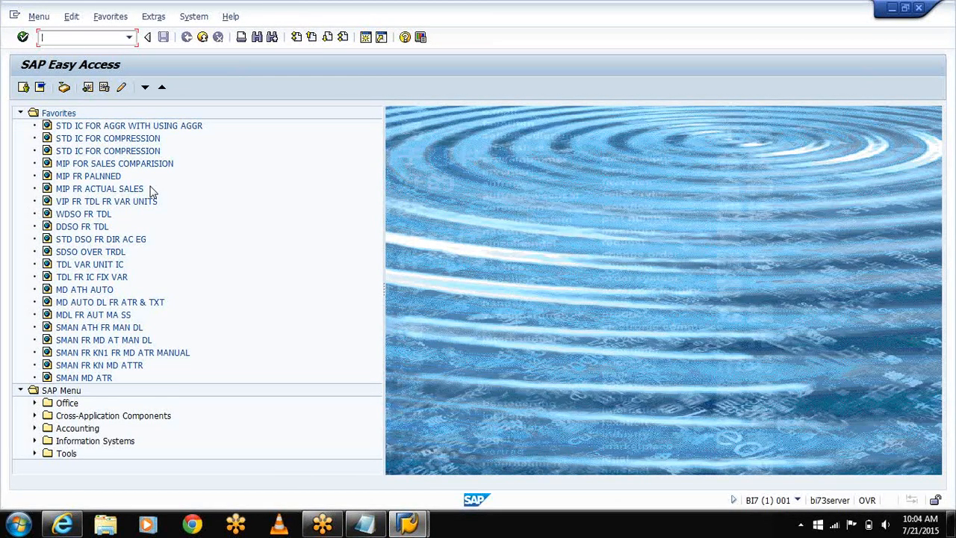
pyautogui.write('SE11')
pyautogui.press('Return')
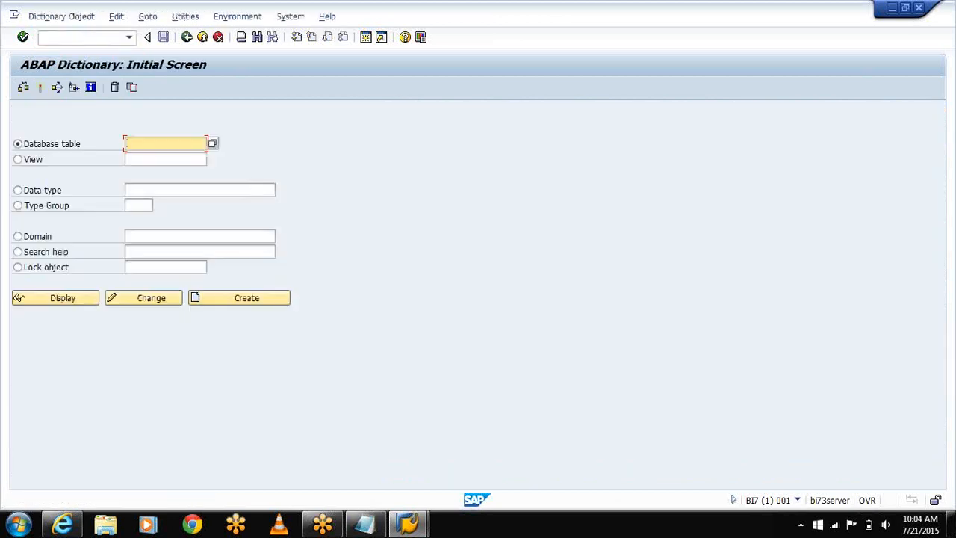
# Display the definition of the database table /BIC/FSIC_EDS.
pyautogui.write('/BIC')
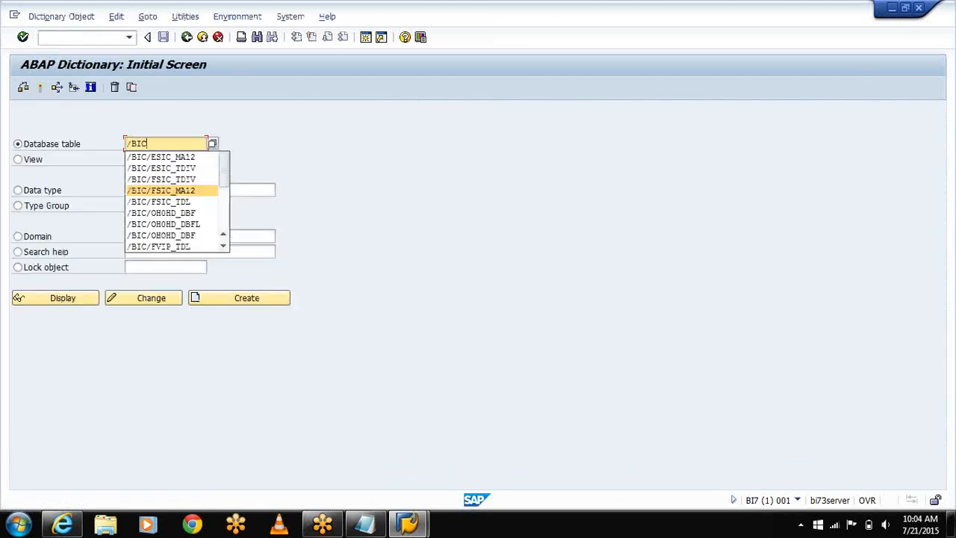
pyautogui.write('/E')
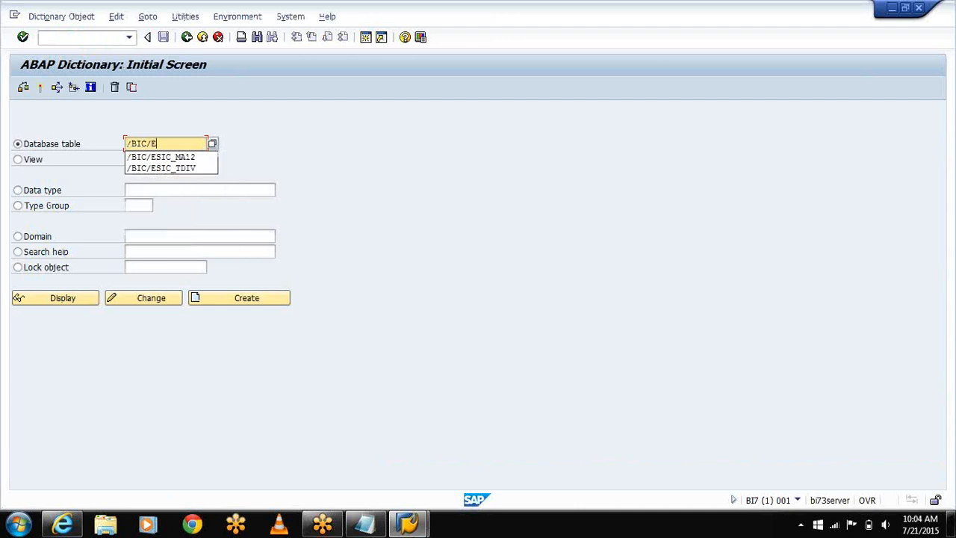
pyautogui.press('BackSpace')
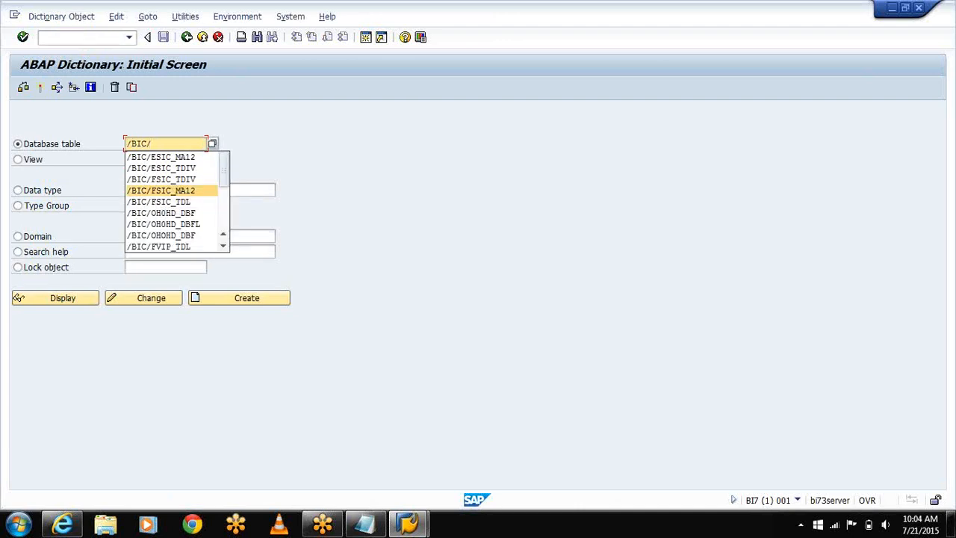
pyautogui.write('FSIC')
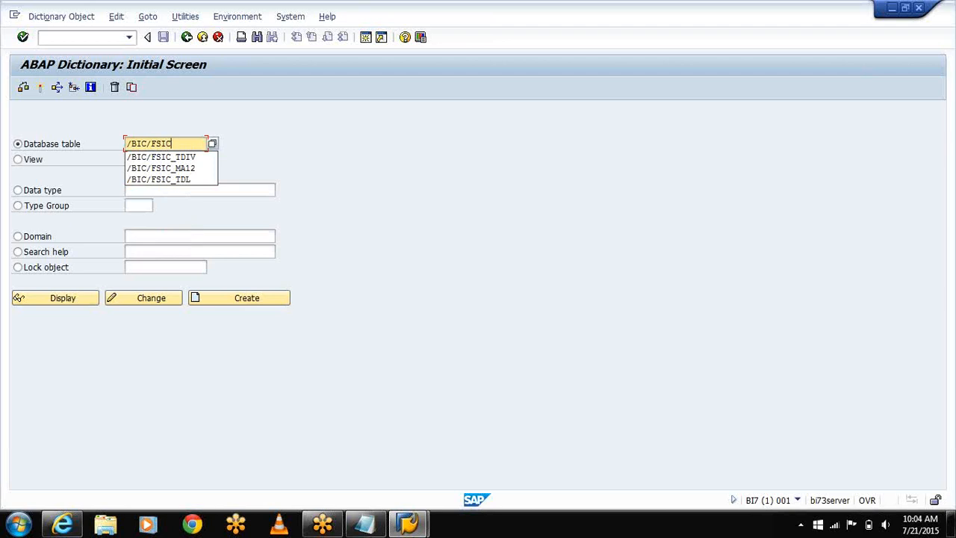
pyautogui.write('_EDS')
pyautogui.click(52, 299)
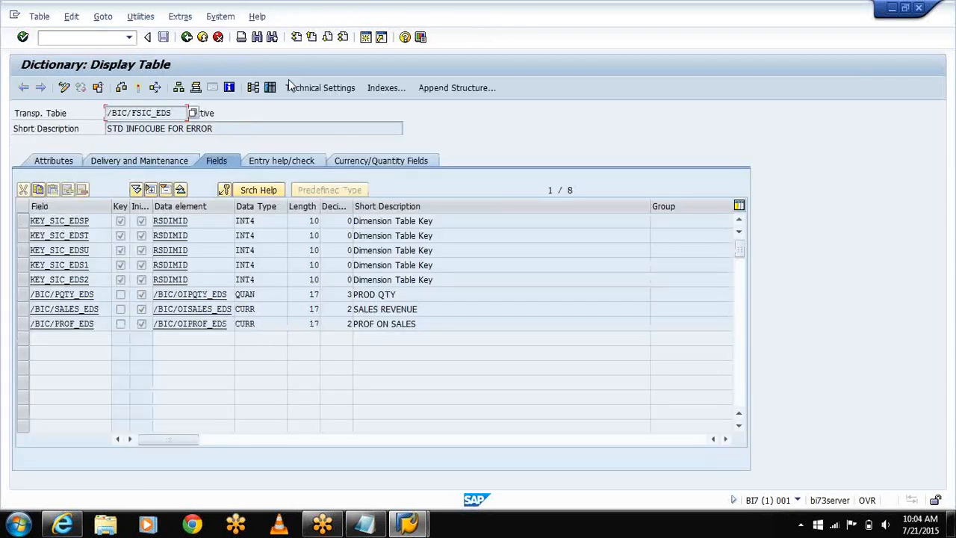
# Check the number of entries in /BIC/FSIC_EDS and list its contents, returning to the dictionary's initial screen.
pyautogui.click(275, 88)
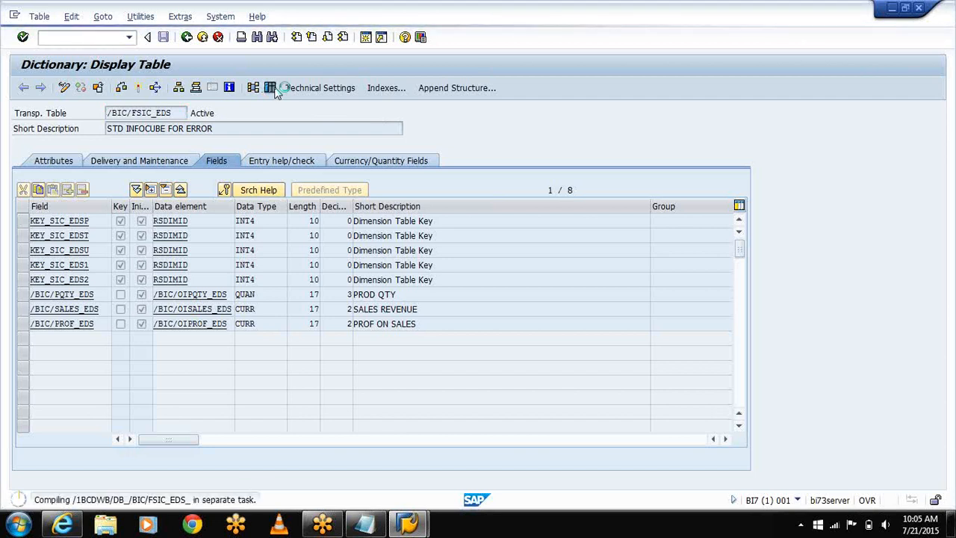
pyautogui.click(276, 88)
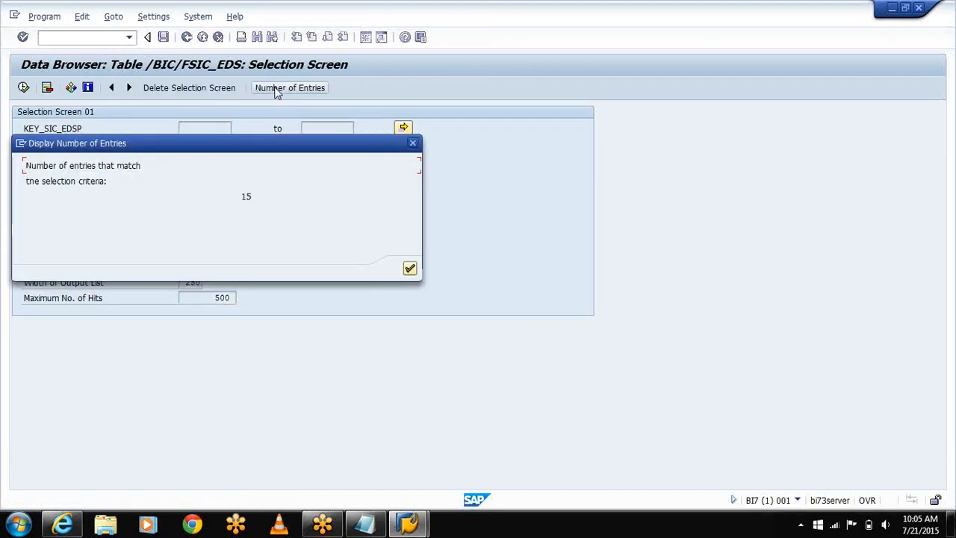
pyautogui.click(410, 268)
pyautogui.click(23, 90)
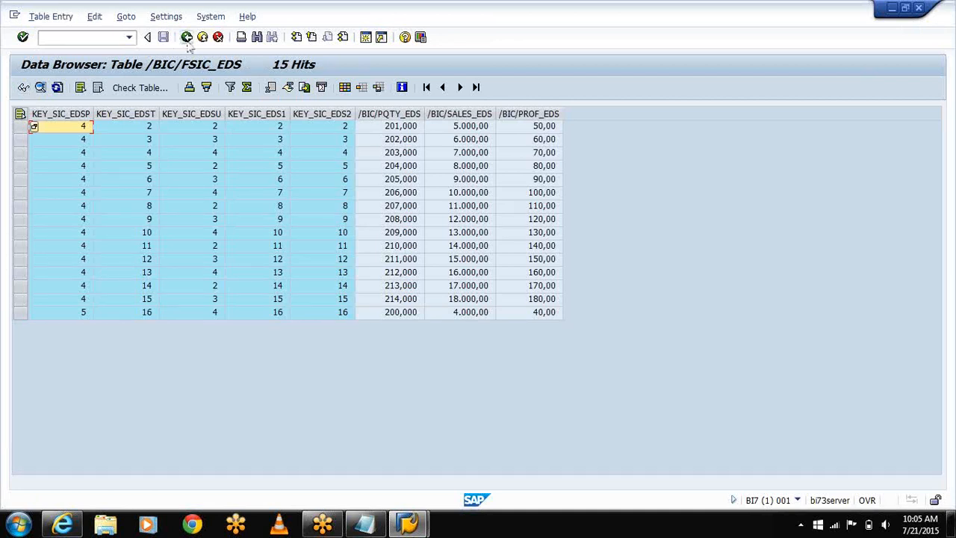
pyautogui.click(189, 43)
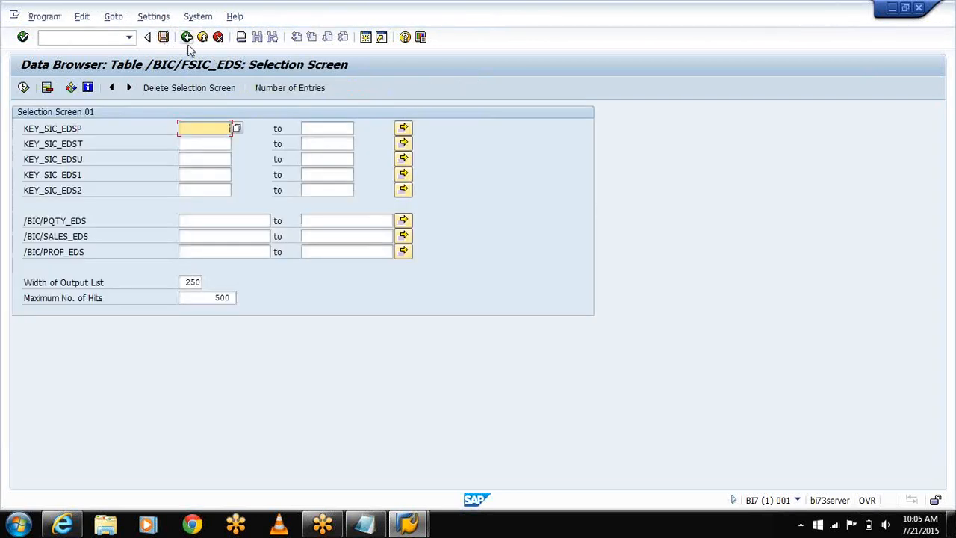
pyautogui.click(188, 44)
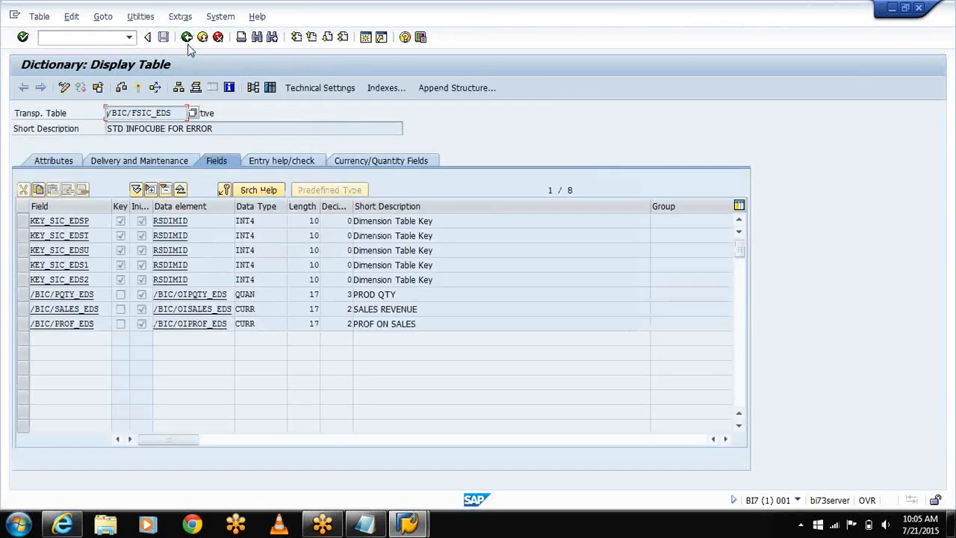
pyautogui.click(187, 44)
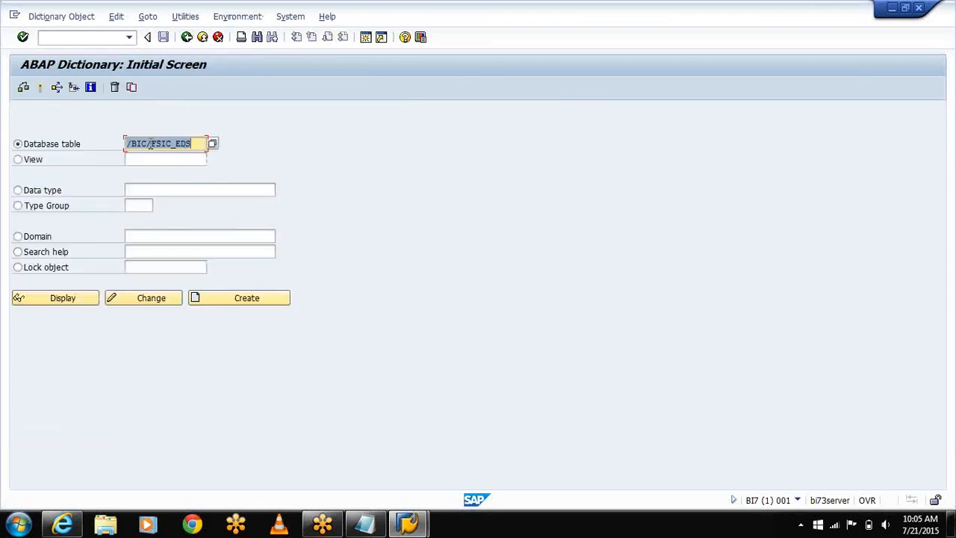
# Try to display the definition of the database table /BIC/ESIC_EDS and dismiss the connection error after opening its details.
pyautogui.click(150, 144)
pyautogui.press('Insert')
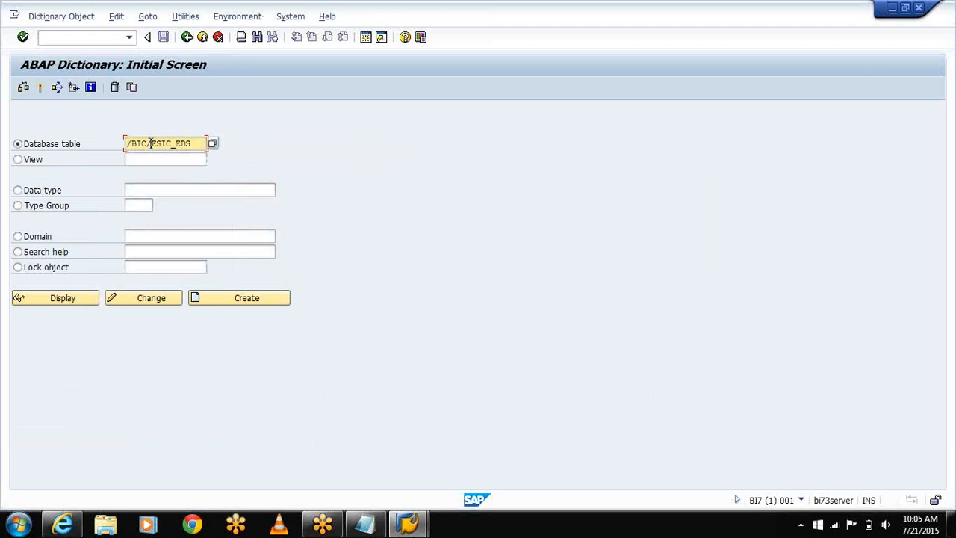
pyautogui.write('E')
pyautogui.press('Delete')
pyautogui.click(63, 298)
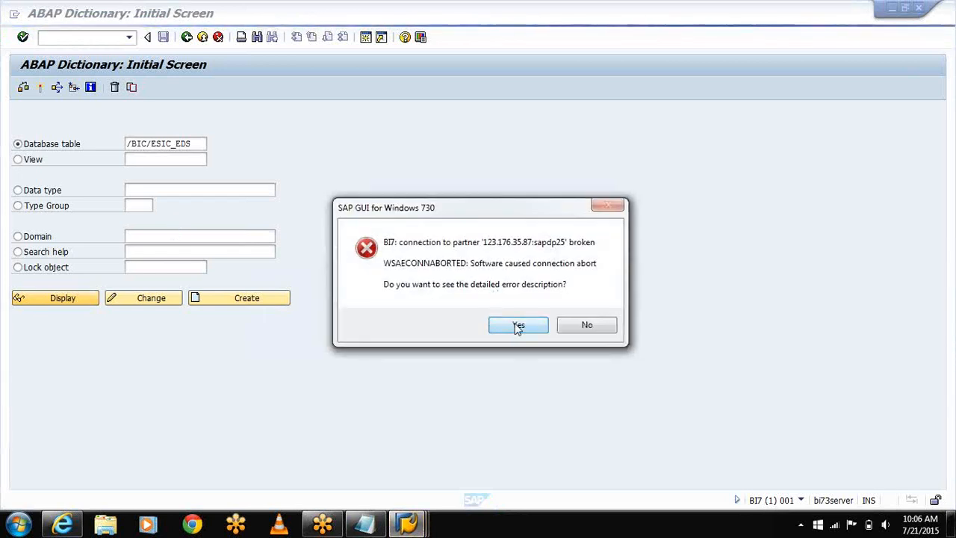
pyautogui.click(519, 324)
pyautogui.click(601, 378)
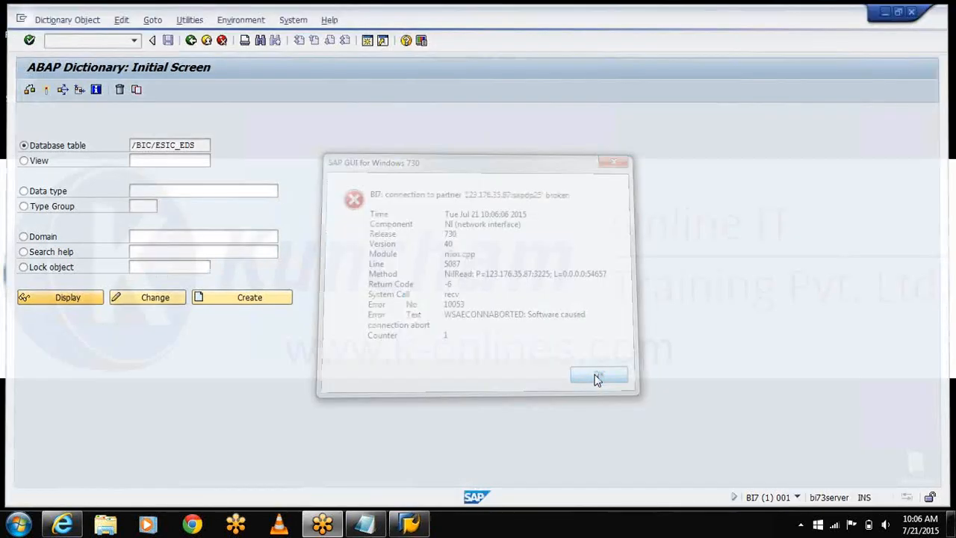
# Reopen SAP Logon from the desktop, allow it to run, and minimize its connection list with the BW system's logon screen open.
pyautogui.doubleClick(24, 90)
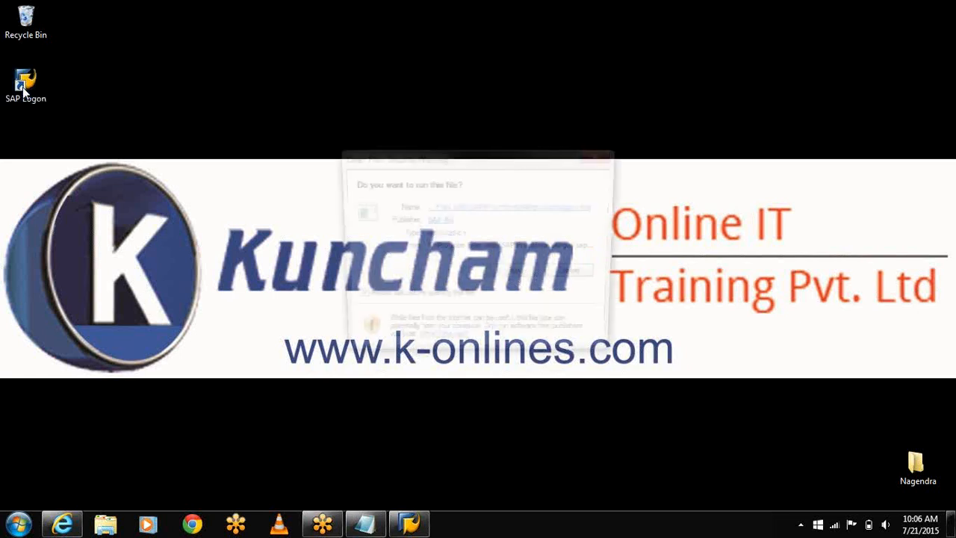
pyautogui.click(523, 273)
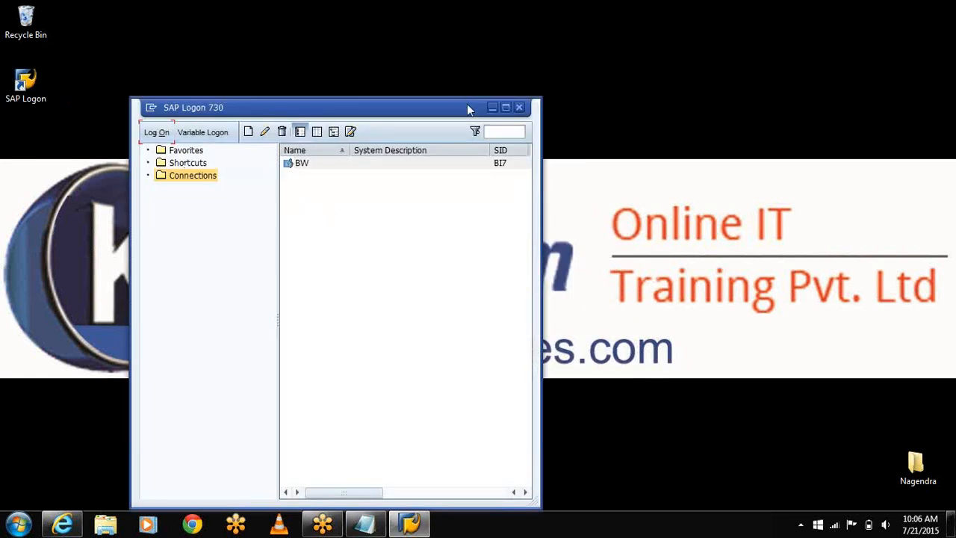
pyautogui.click(490, 107)
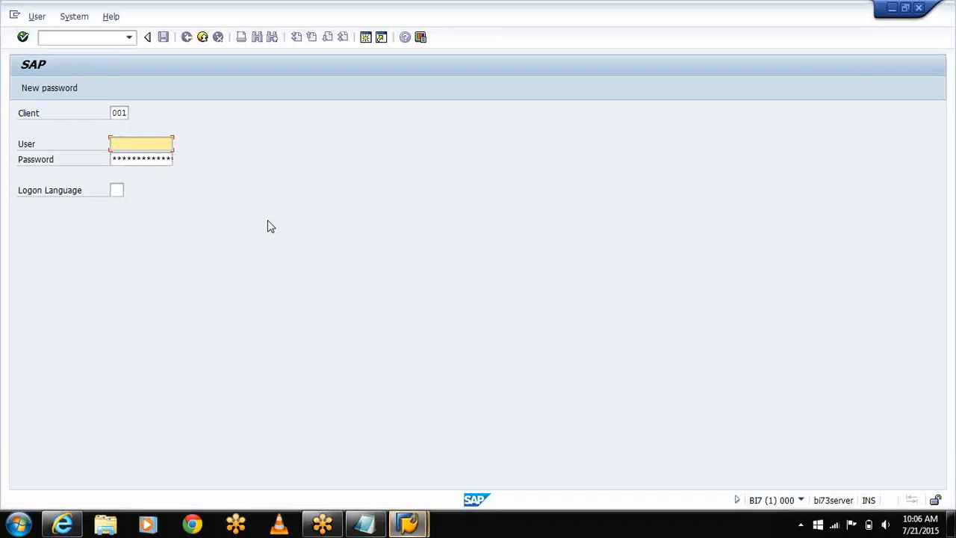
# Log on to client 001 with the user ID and account password, continuing with this logon and ending any other logons.
pyautogui.write('b')
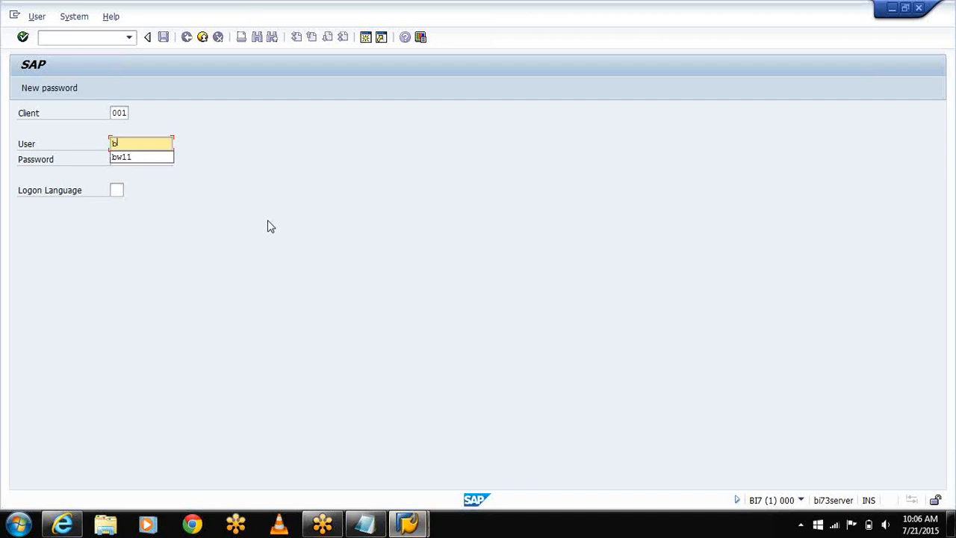
pyautogui.press('Down')
pyautogui.press('Tab')
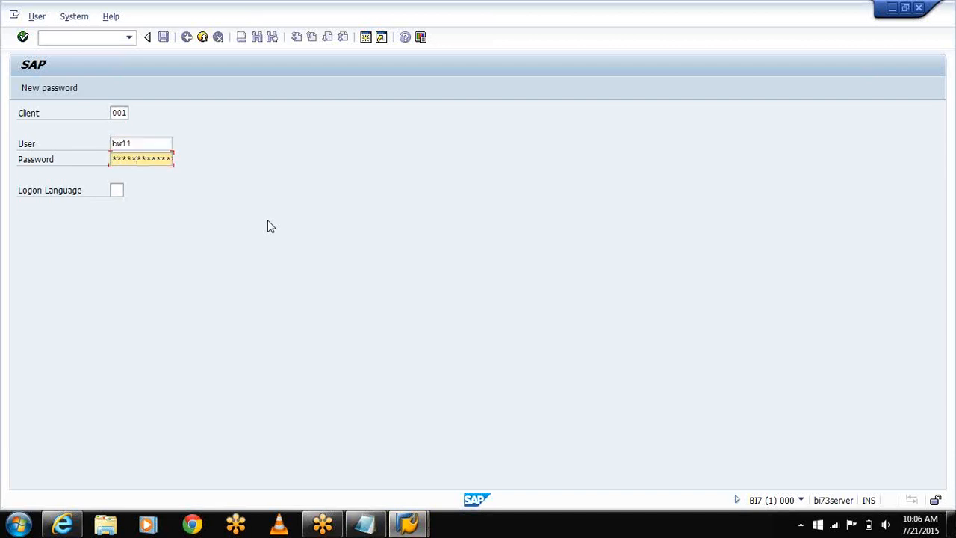
pyautogui.press('Tab')
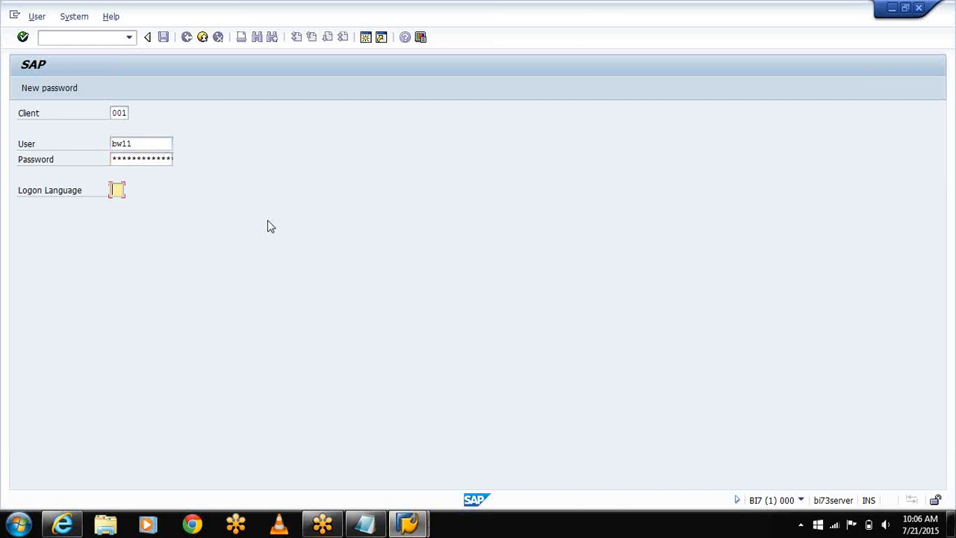
pyautogui.press('Return')
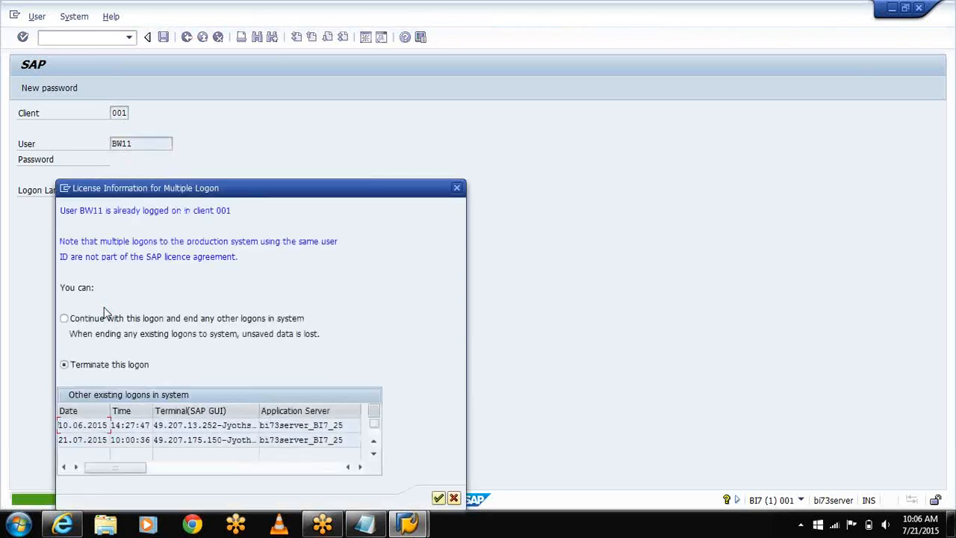
pyautogui.click(64, 318)
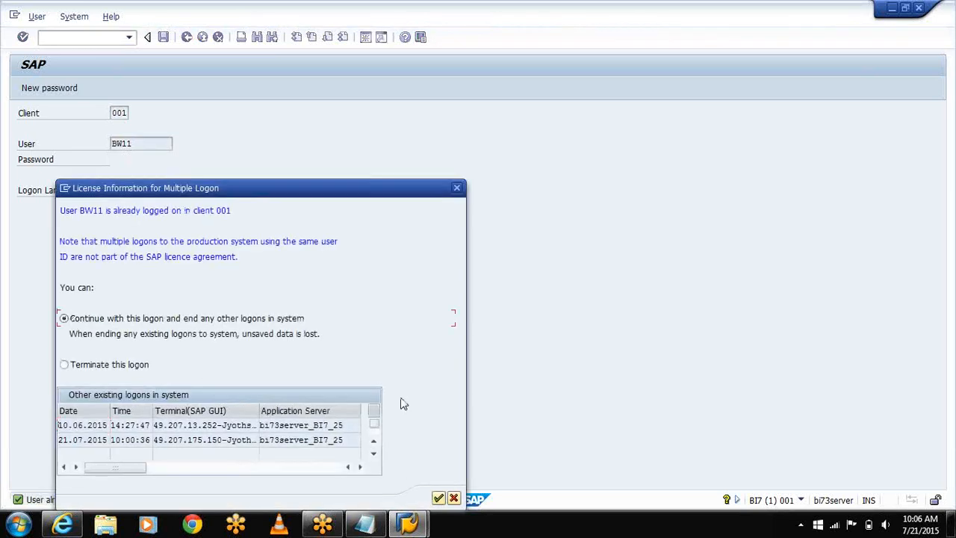
pyautogui.click(438, 499)
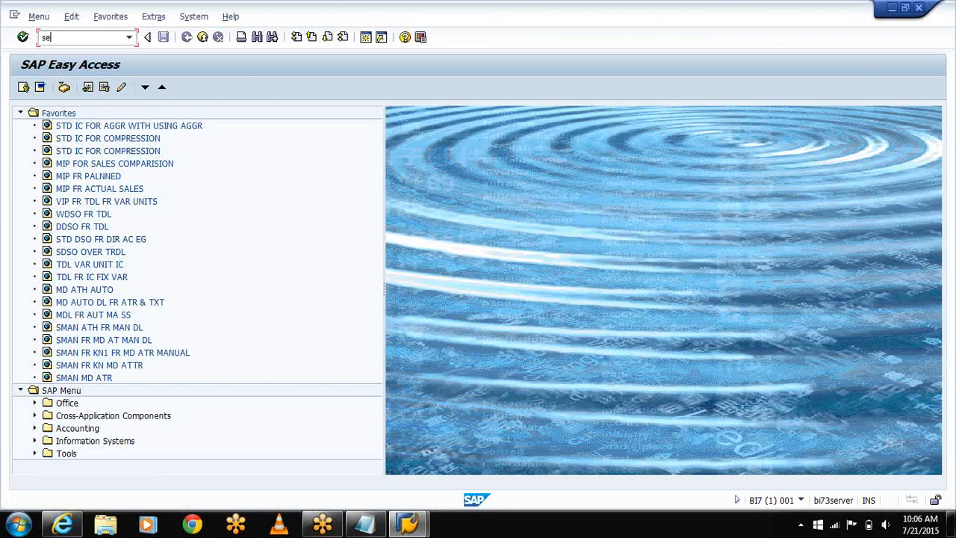
# Open the ABAP Dictionary with transaction SE11 and enter /BIC/FSIC_EDS as the database table from the earlier entries.
pyautogui.press('Return')
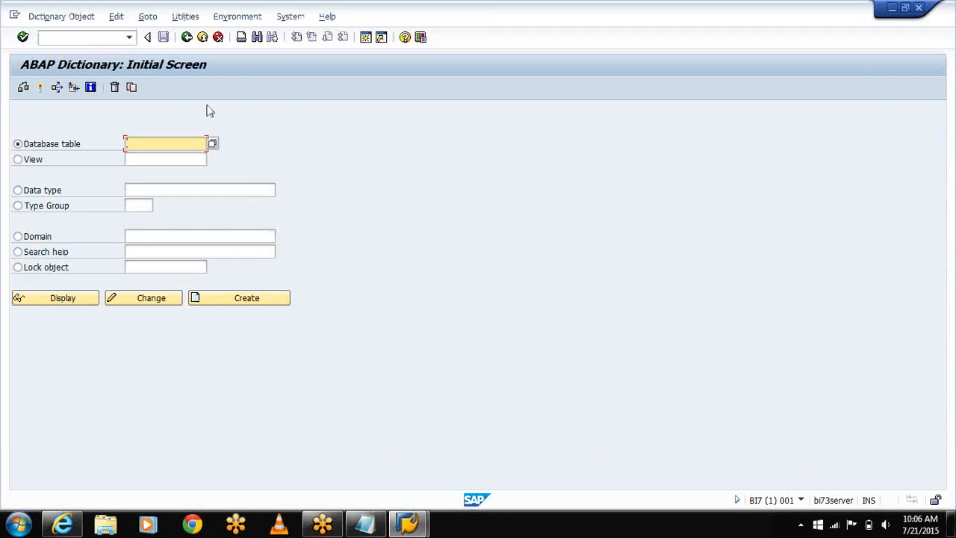
pyautogui.write('/b')
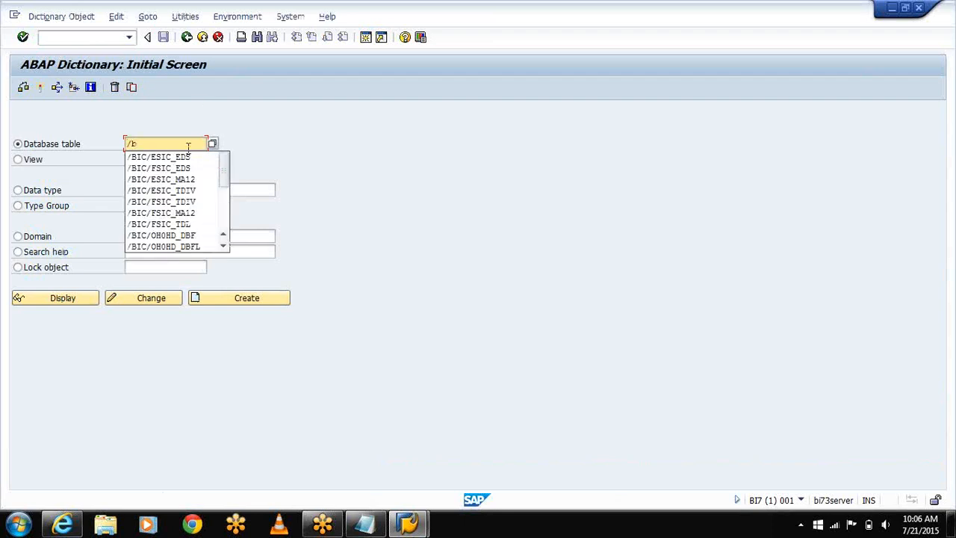
pyautogui.click(187, 168)
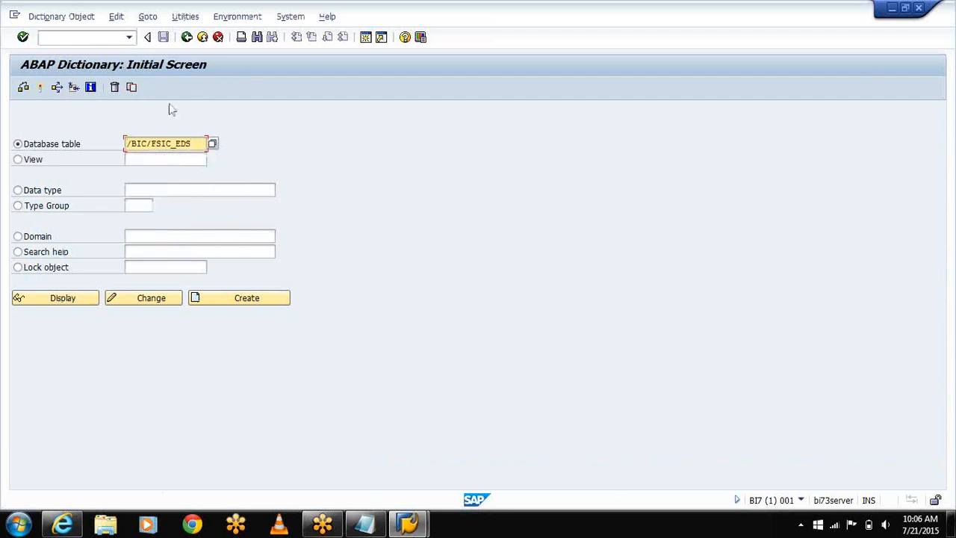
pyautogui.press('BackSpace')
pyautogui.press('BackSpace')
pyautogui.press('BackSpace')
pyautogui.press('BackSpace')
pyautogui.press('BackSpace')
pyautogui.press('BackSpace')
pyautogui.press('BackSpace')
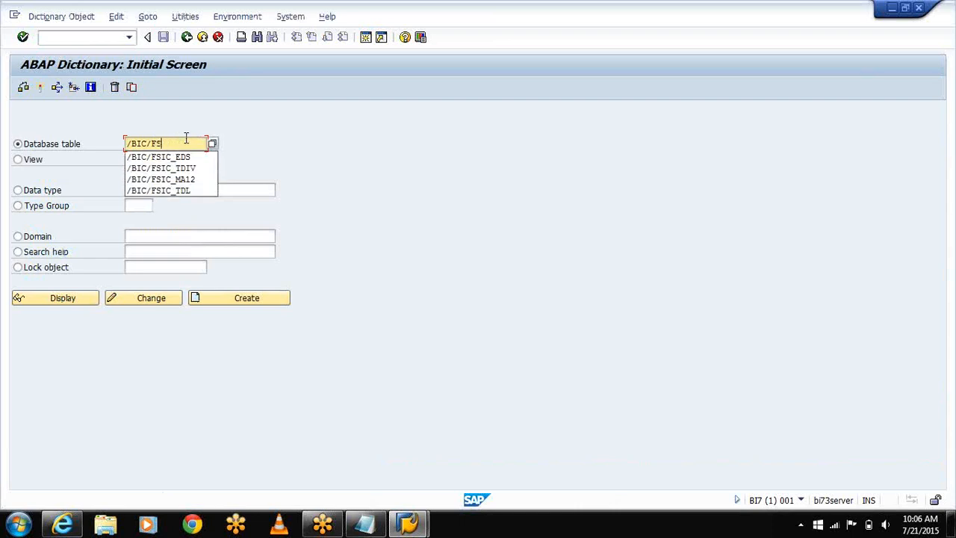
pyautogui.click(171, 156)
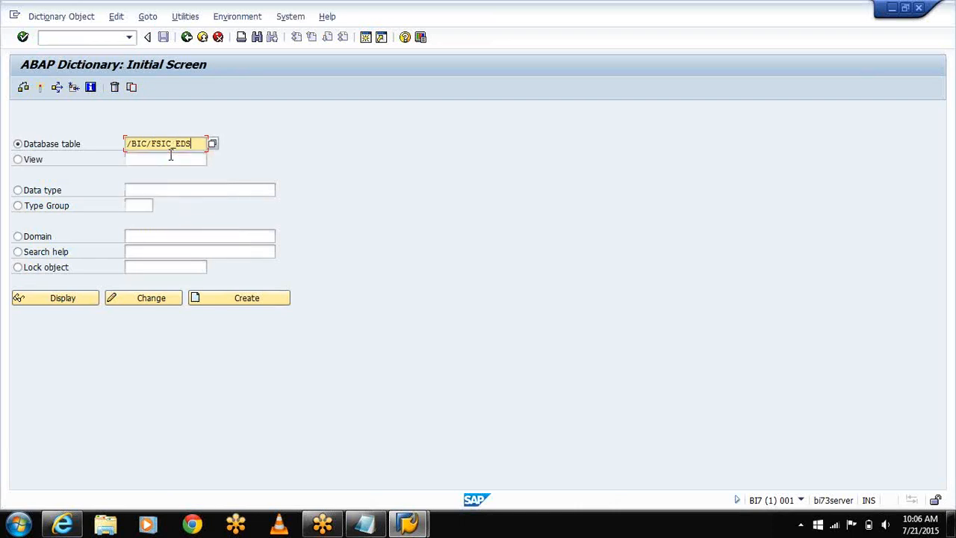
# Set the database table to /BIC/ESIC_EDS and request its definition, dismissing the connection error after opening its details.
pyautogui.press('BackSpace')
pyautogui.press('BackSpace')
pyautogui.press('BackSpace')
pyautogui.press('BackSpace')
pyautogui.press('BackSpace')
pyautogui.press('BackSpace')
pyautogui.press('BackSpace')
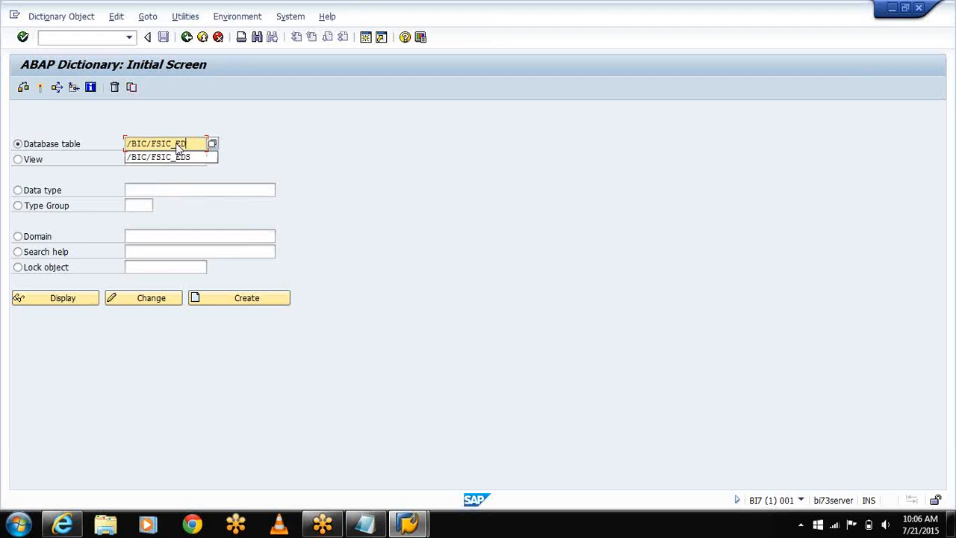
pyautogui.press('BackSpace')
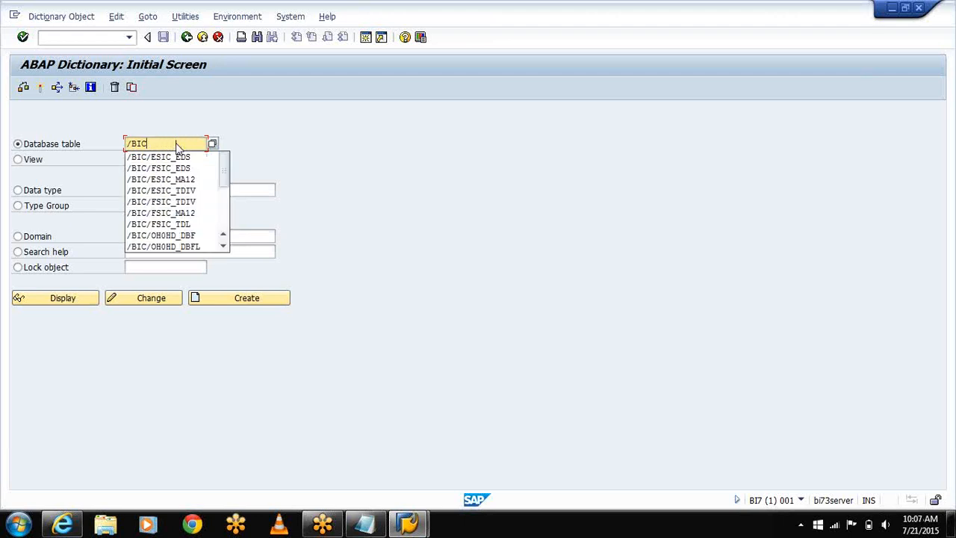
pyautogui.write('/es')
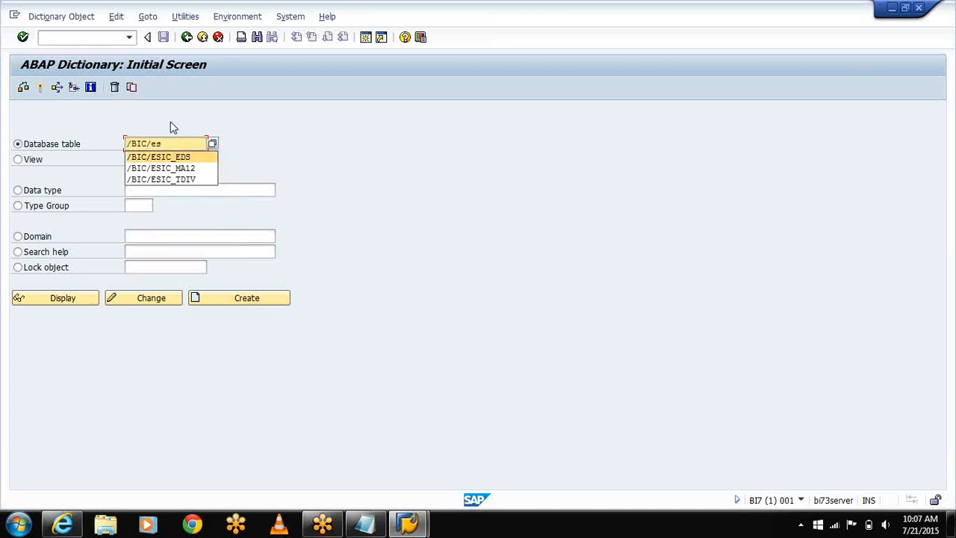
pyautogui.click(170, 157)
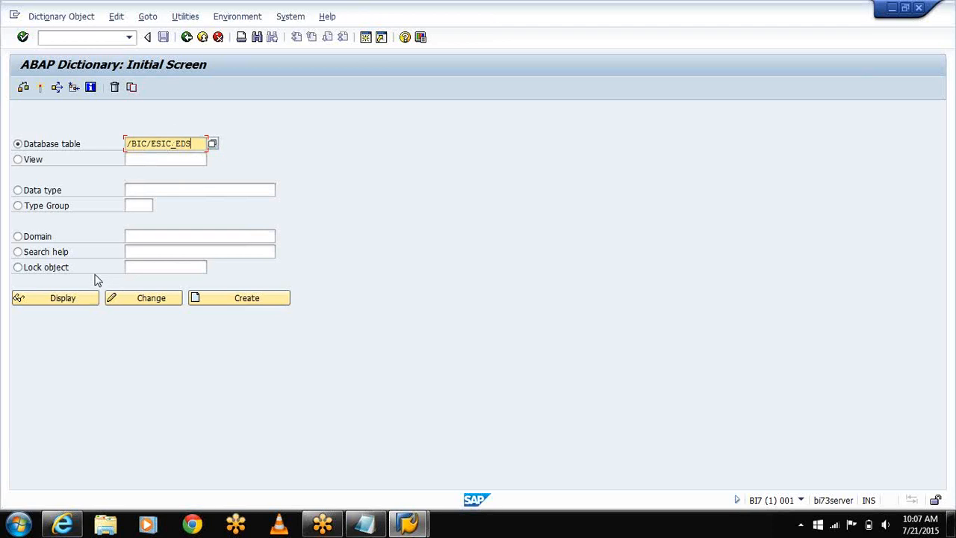
pyautogui.click(62, 302)
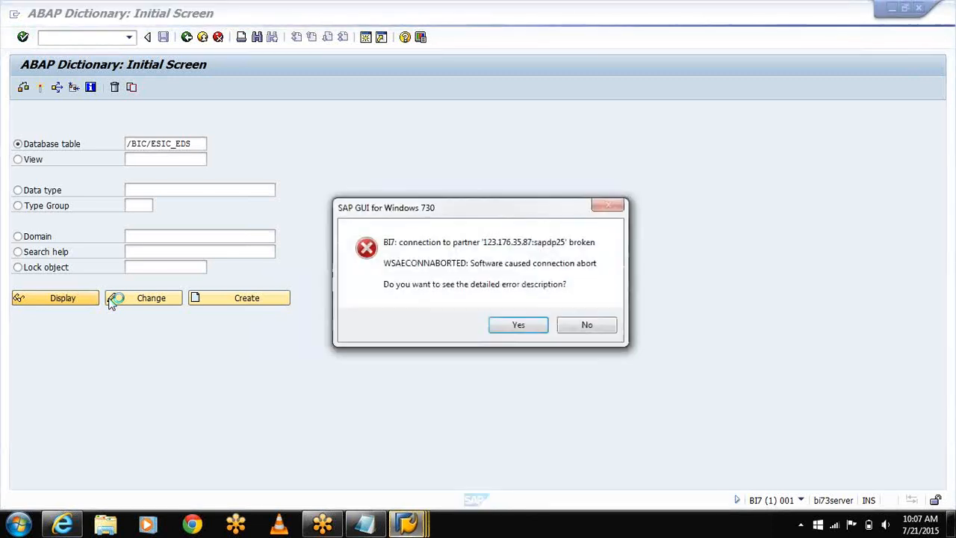
pyautogui.click(521, 326)
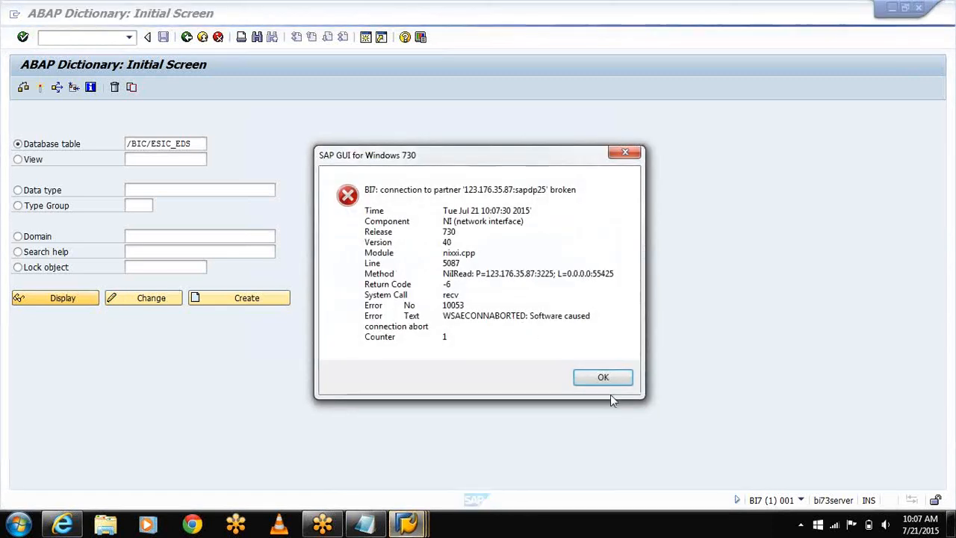
pyautogui.click(605, 379)
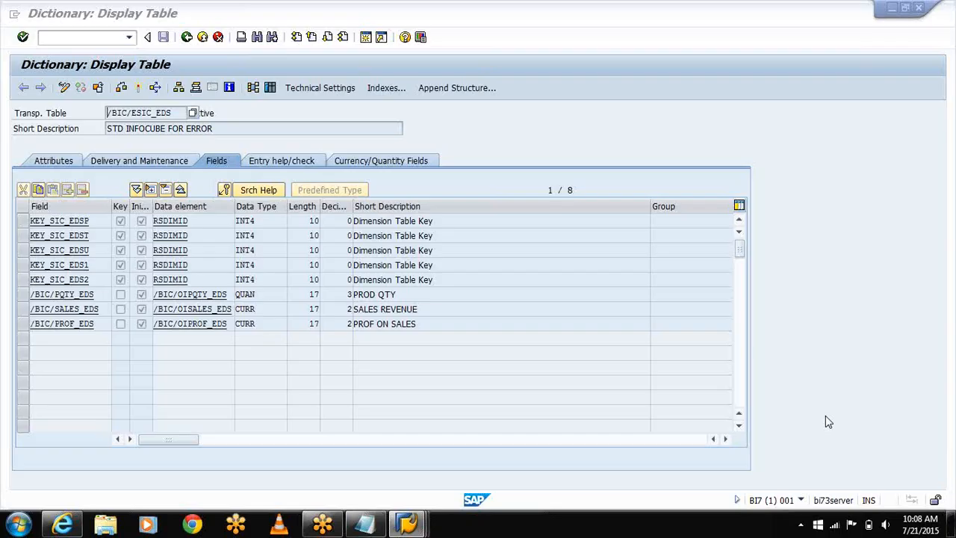
# Check the number of entries in /BIC/ESIC_EDS and list its contents, returning to the dictionary's initial screen.
pyautogui.click(934, 36)
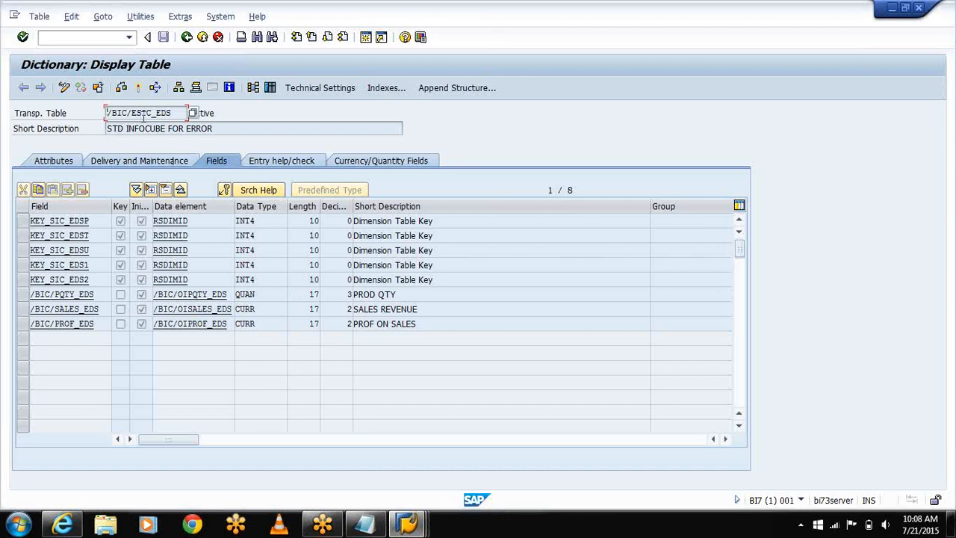
pyautogui.click(271, 91)
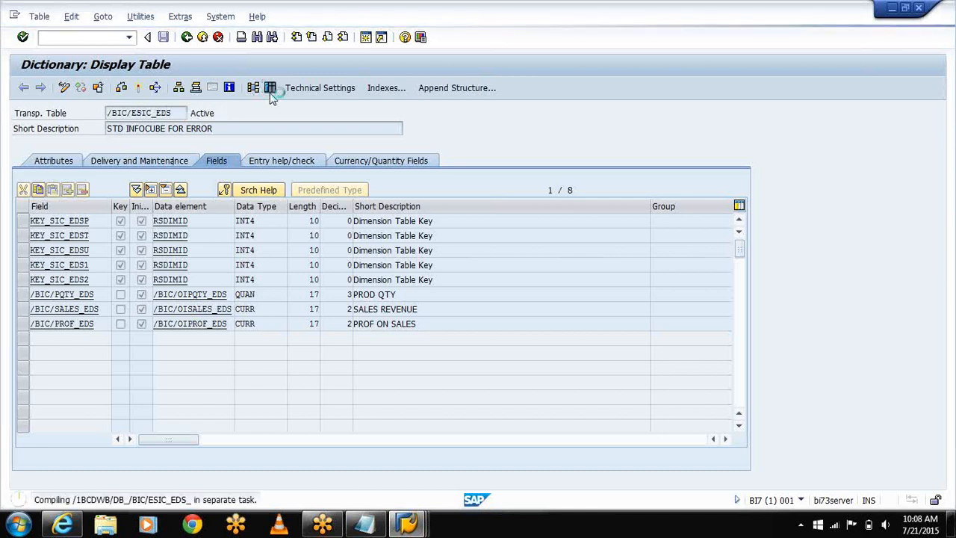
pyautogui.click(273, 93)
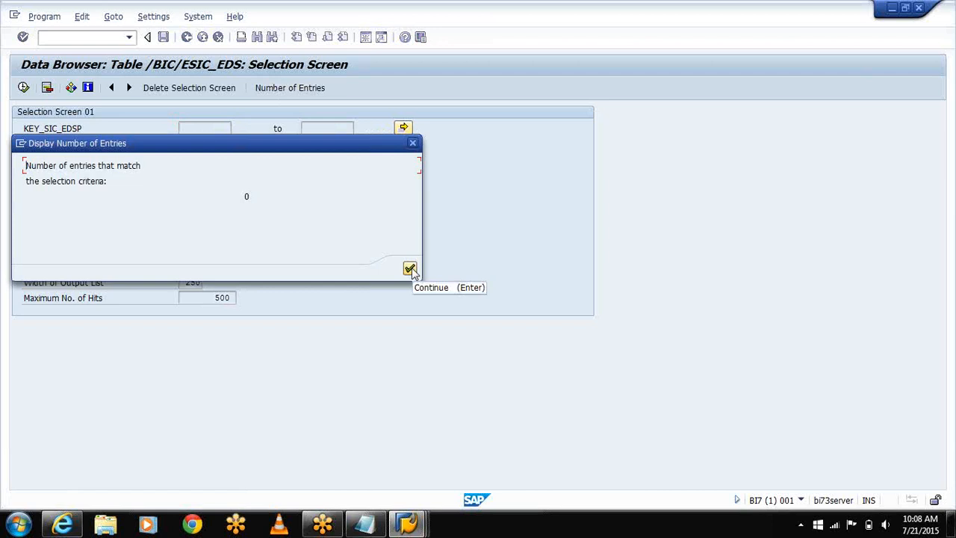
pyautogui.click(410, 269)
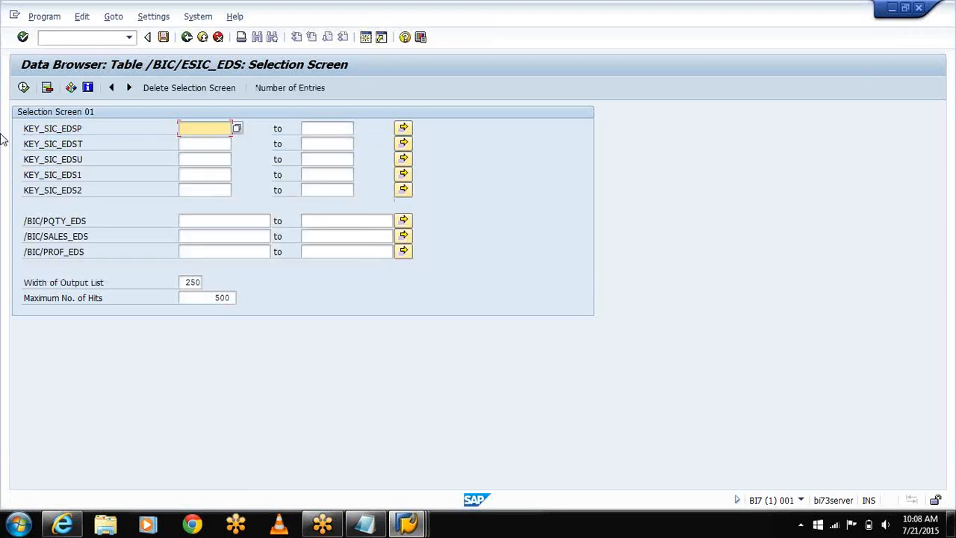
pyautogui.click(23, 87)
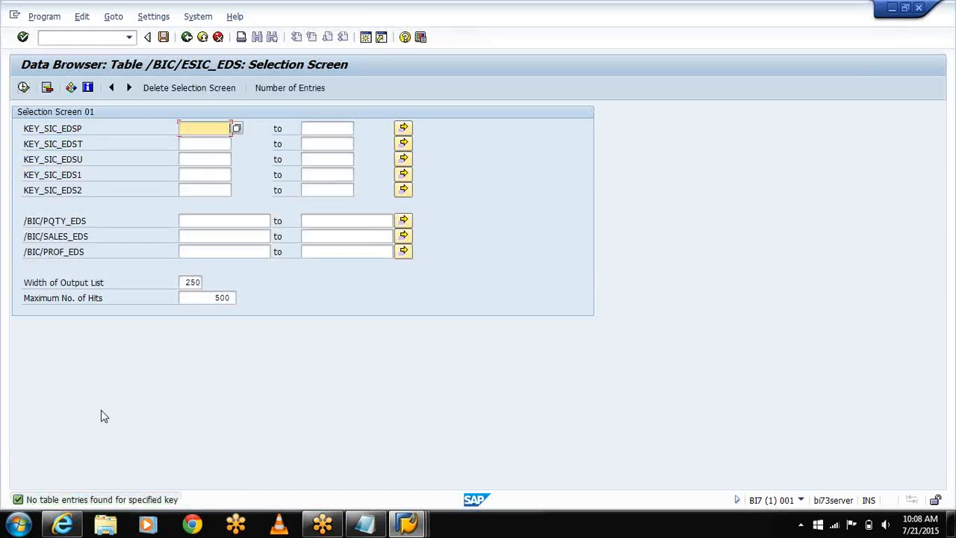
pyautogui.click(185, 37)
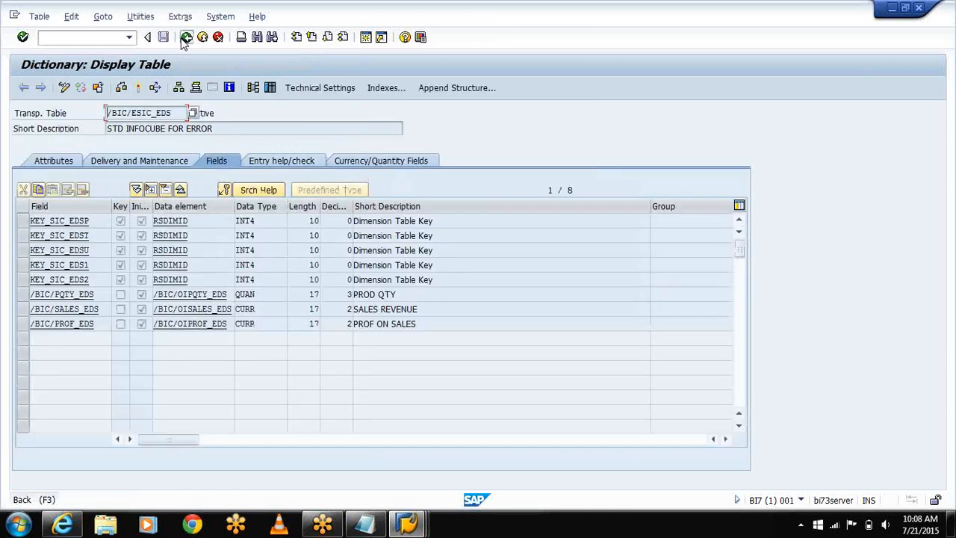
pyautogui.click(186, 37)
# Set the database table to the data package dimension table /BIC/DSIC_EDSP and display its definition.
pyautogui.click(154, 145)
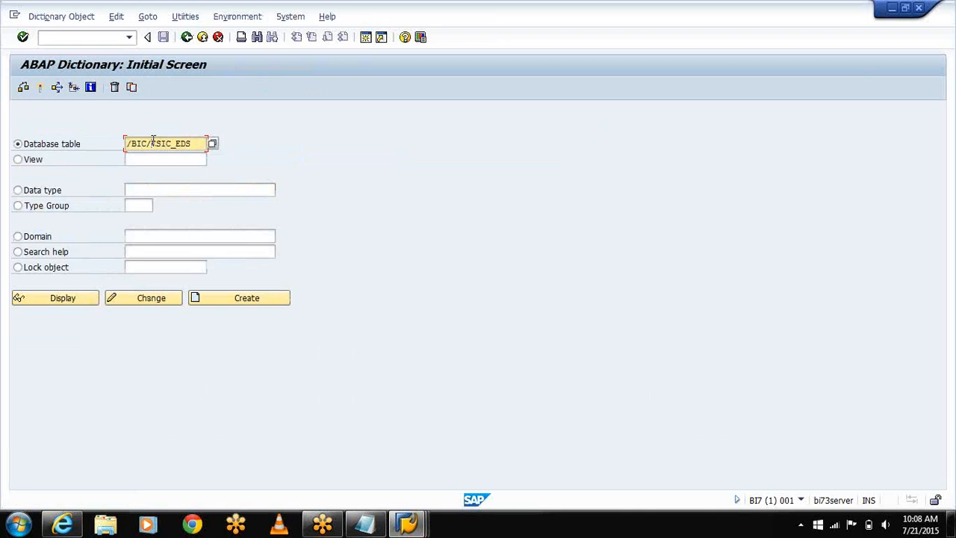
pyautogui.press('Insert')
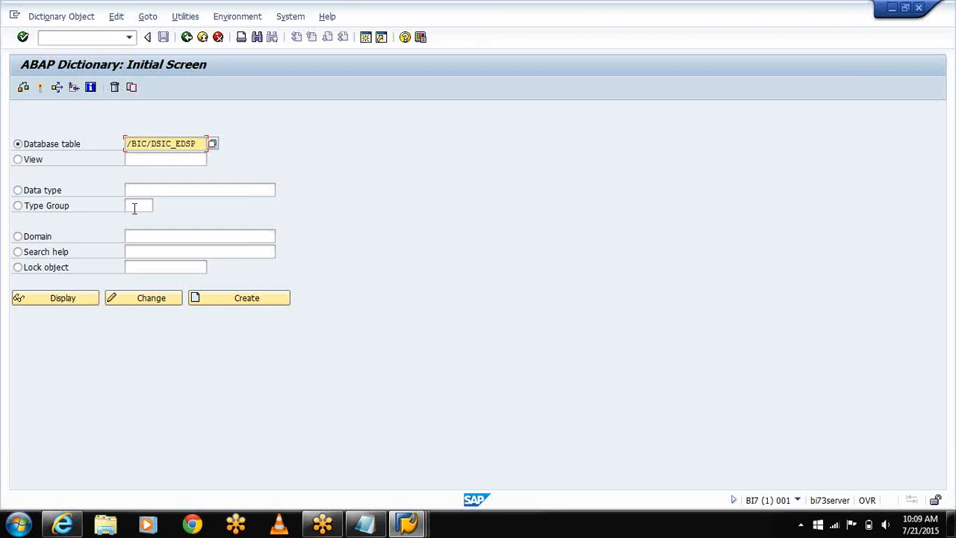
pyautogui.click(68, 303)
# Check the number of entries in /BIC/DSIC_EDSP and list the table's contents.
pyautogui.click(270, 88)
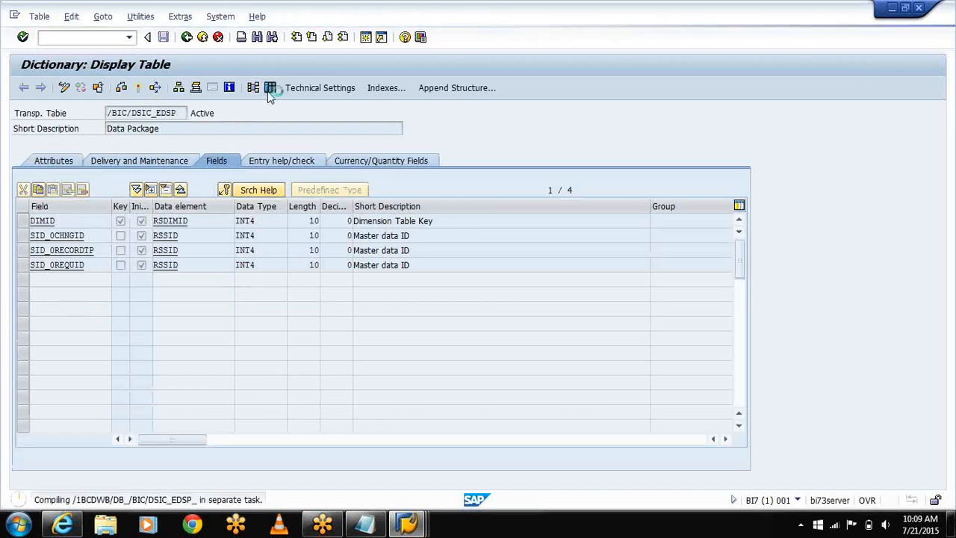
pyautogui.click(269, 88)
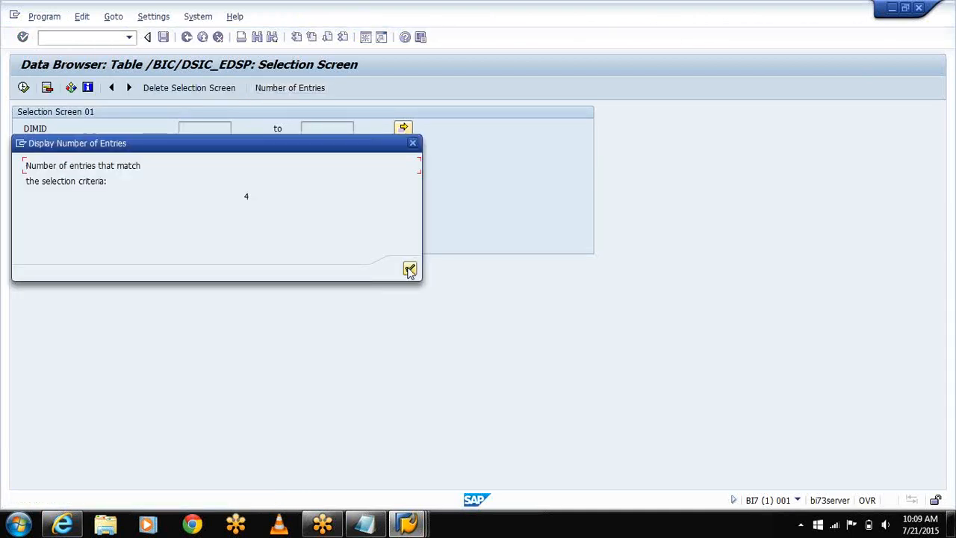
pyautogui.click(409, 270)
pyautogui.click(24, 89)
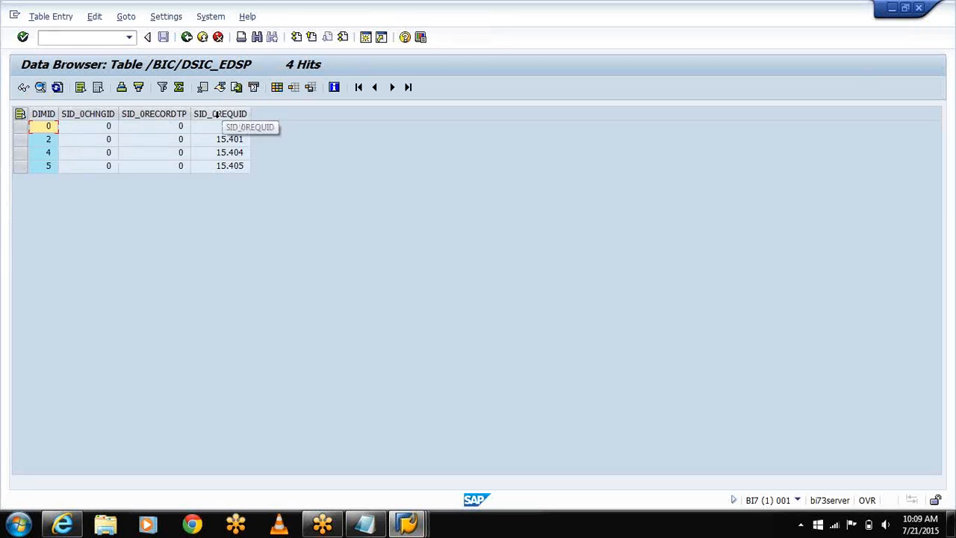
# Return to the dictionary's initial screen, set the database table to the time dimension table /BIC/DSIC_EDST and display its definition.
pyautogui.click(185, 38)
pyautogui.click(186, 38)
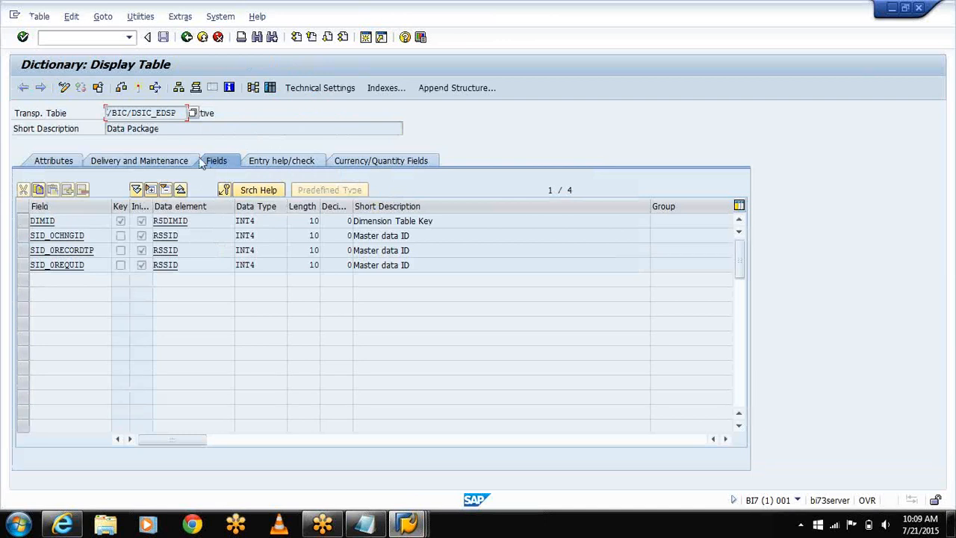
pyautogui.click(186, 38)
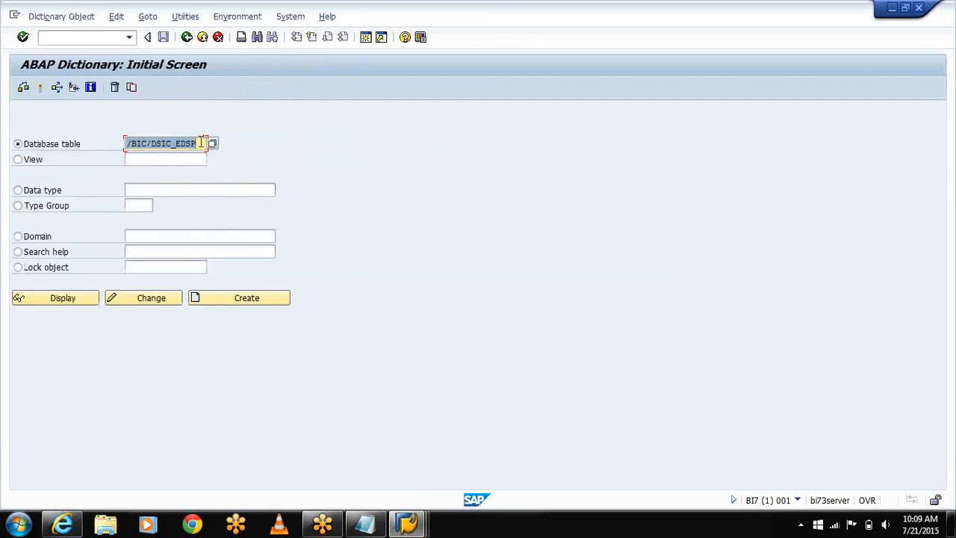
pyautogui.press('BackSpace')
pyautogui.write('T')
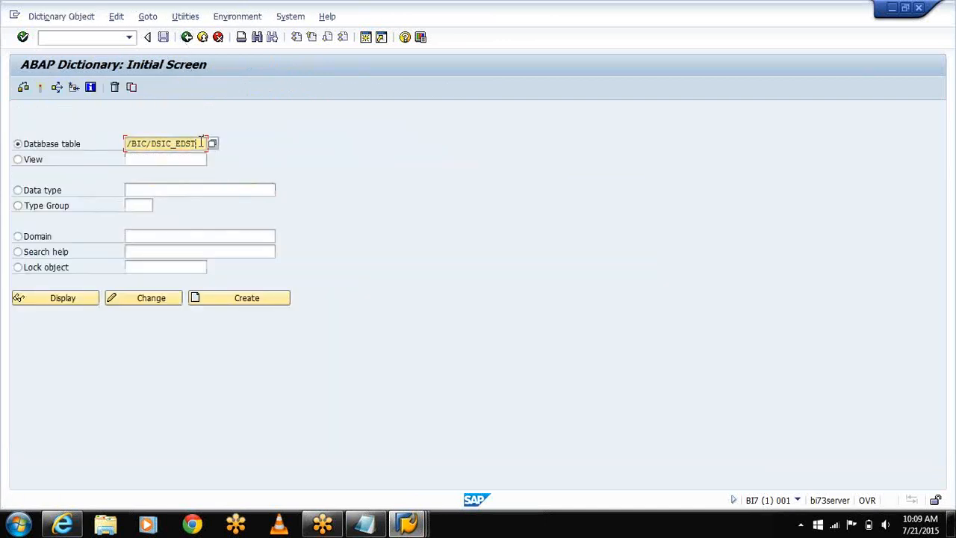
pyautogui.click(58, 295)
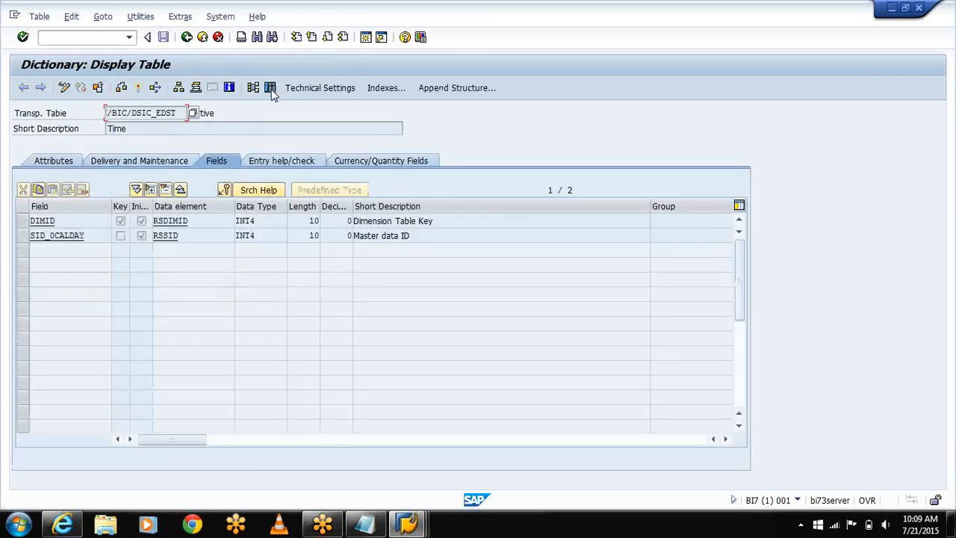
# Check the number of entries in /BIC/DSIC_EDST and list the table's contents.
pyautogui.click(270, 88)
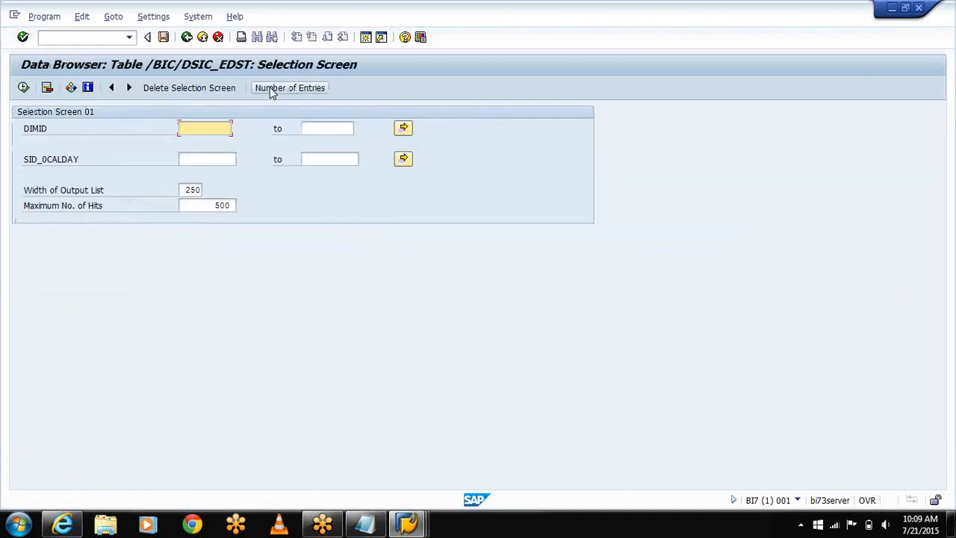
pyautogui.click(313, 88)
pyautogui.click(409, 268)
pyautogui.click(22, 88)
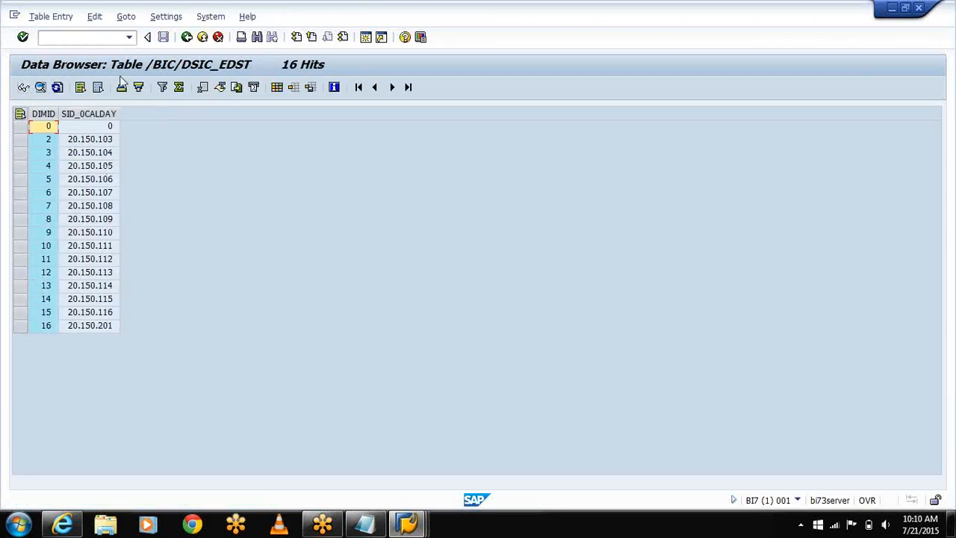
# Go back to the dictionary's initial screen, set the database table to the unit dimension table /BIC/DSIC_EDSU and display its definition.
pyautogui.click(187, 38)
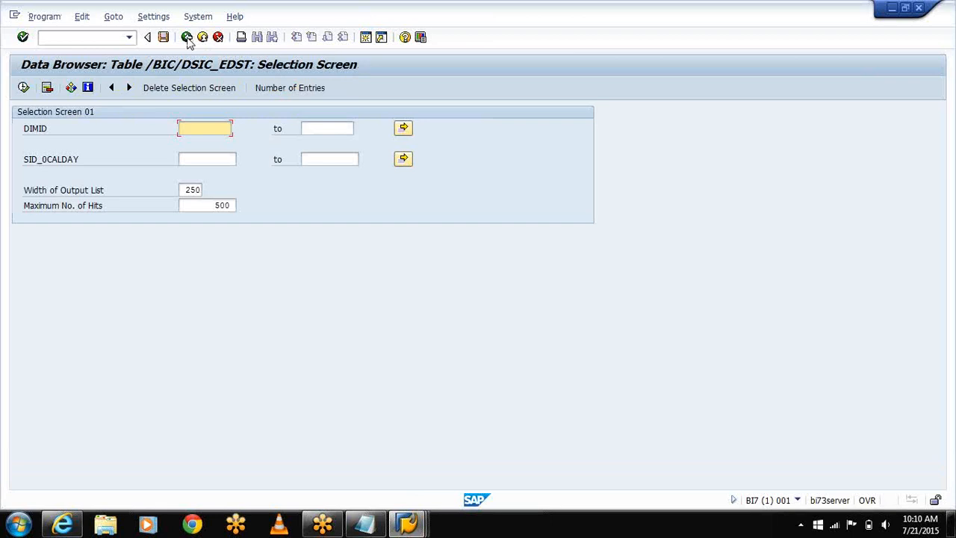
pyautogui.click(186, 38)
pyautogui.click(187, 38)
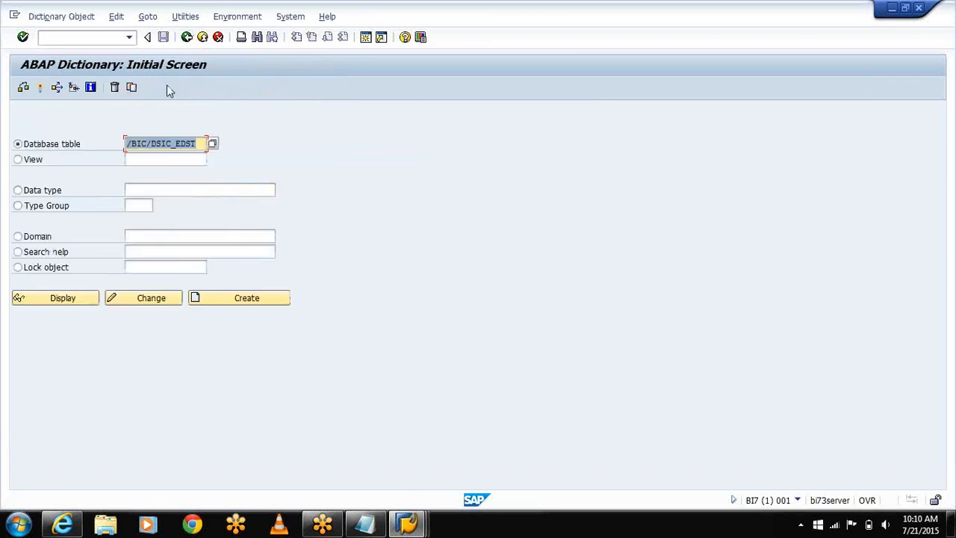
pyautogui.click(200, 143)
pyautogui.press('BackSpace')
pyautogui.write('U')
pyautogui.click(63, 298)
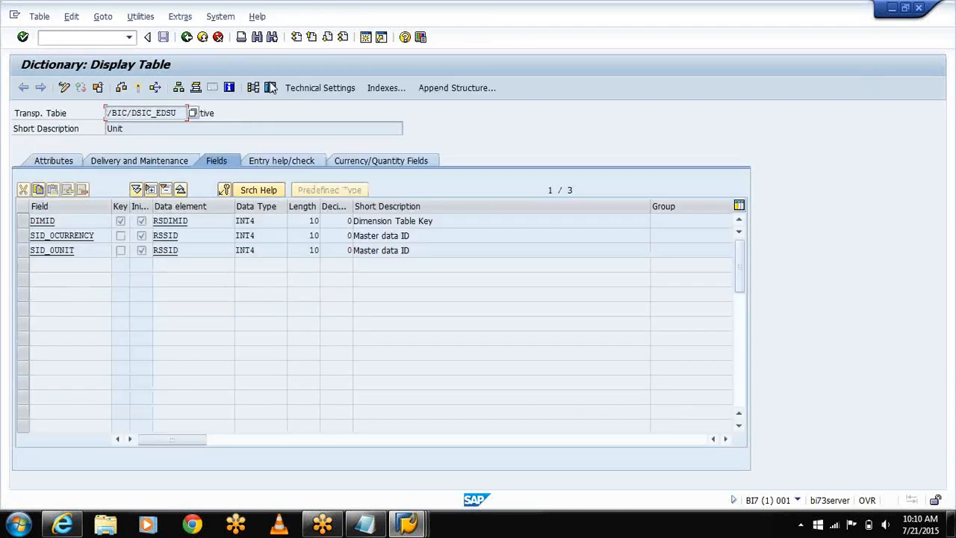
# Check the number of entries in /BIC/DSIC_EDSU and list the table's contents.
pyautogui.click(270, 88)
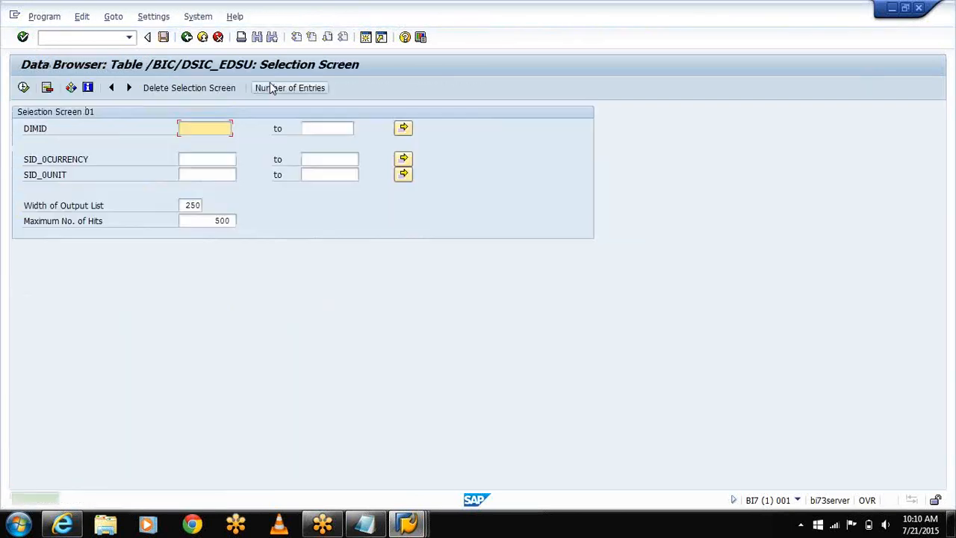
pyautogui.click(271, 88)
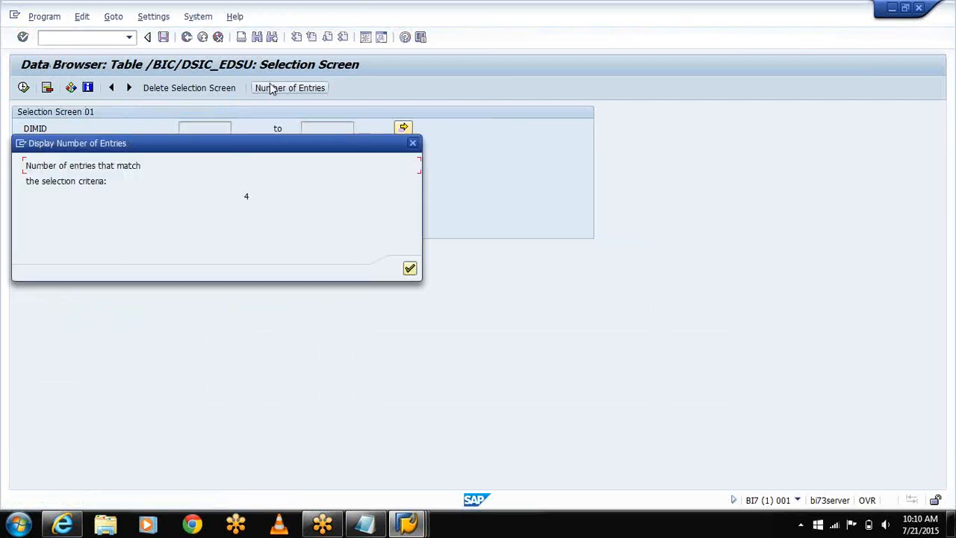
pyautogui.click(410, 269)
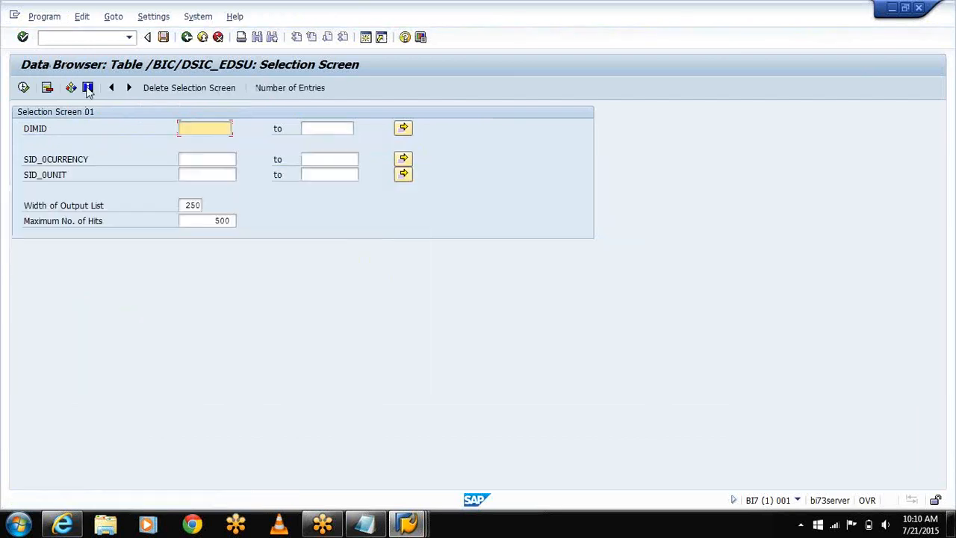
pyautogui.click(23, 88)
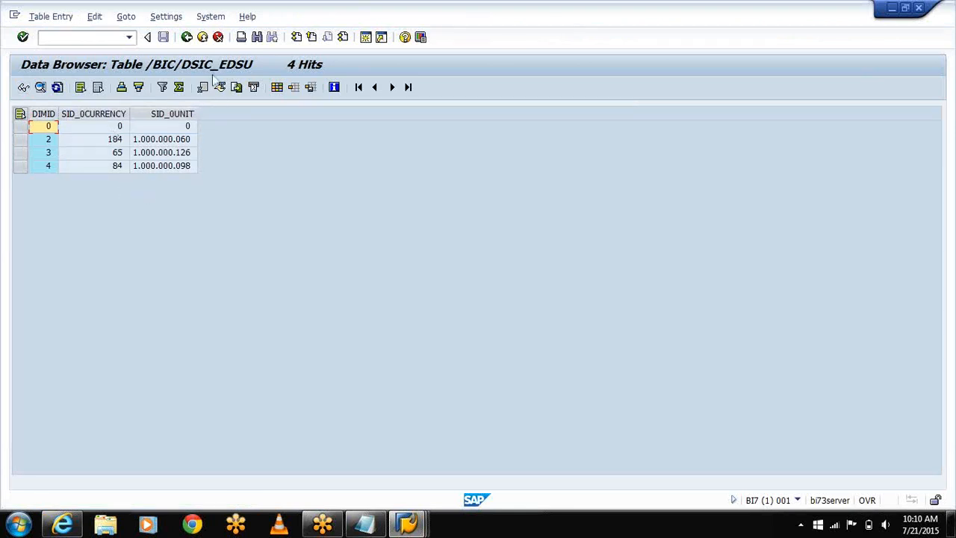
# Leave the ABAP Dictionary for SAP Easy Access and start transaction LISTCUBE.
pyautogui.click(188, 41)
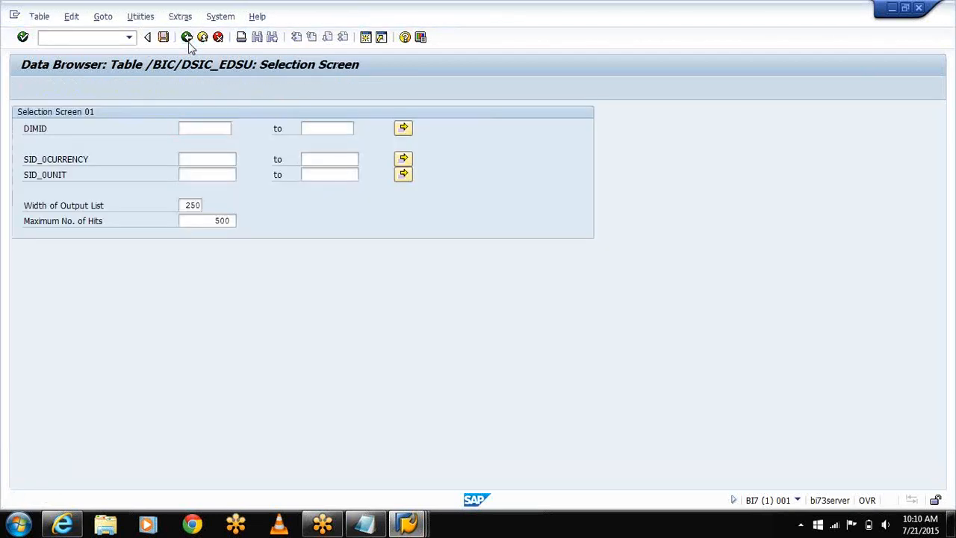
pyautogui.click(187, 39)
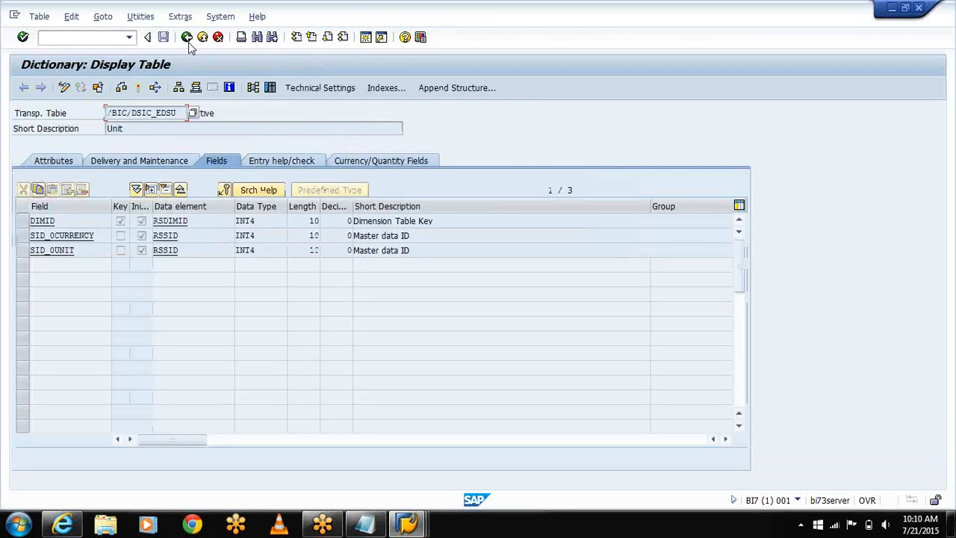
pyautogui.click(188, 39)
pyautogui.click(188, 39)
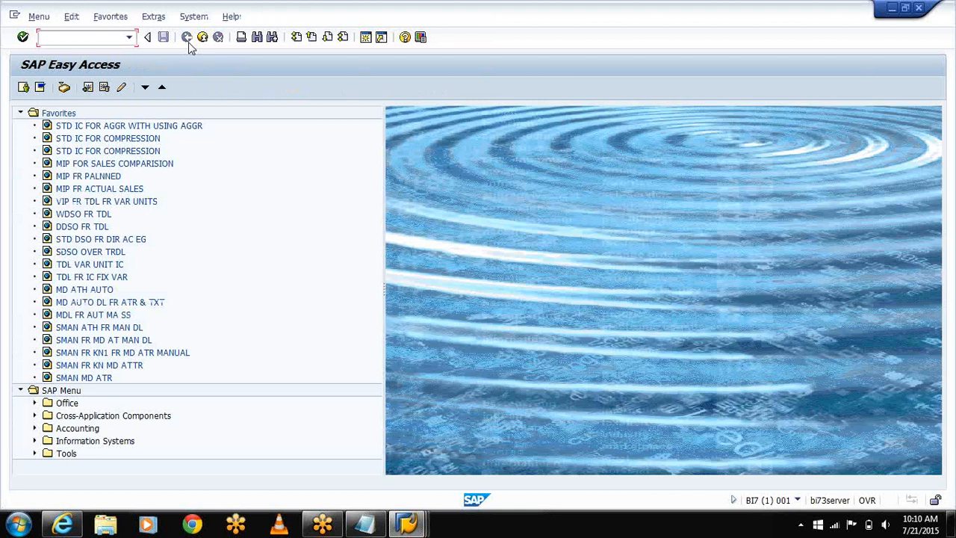
pyautogui.write('lISTCUBE')
pyautogui.press('Return')
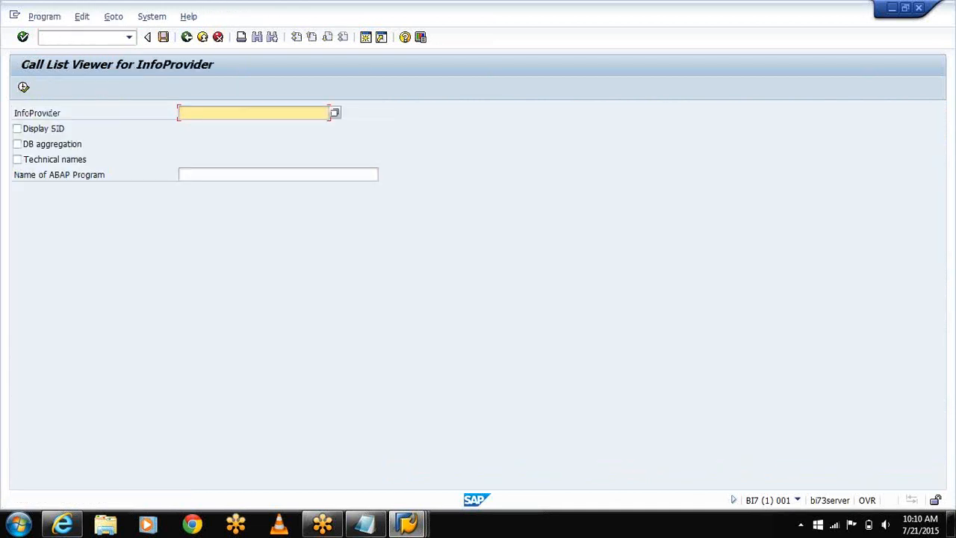
# Set the InfoProvider to SIC_EDS, enable Display SID, DB aggregation and Technical names, and open its selection screen.
pyautogui.write('SIC_EDS')
pyautogui.click(16, 129)
pyautogui.click(17, 143)
pyautogui.click(16, 159)
pyautogui.click(24, 88)
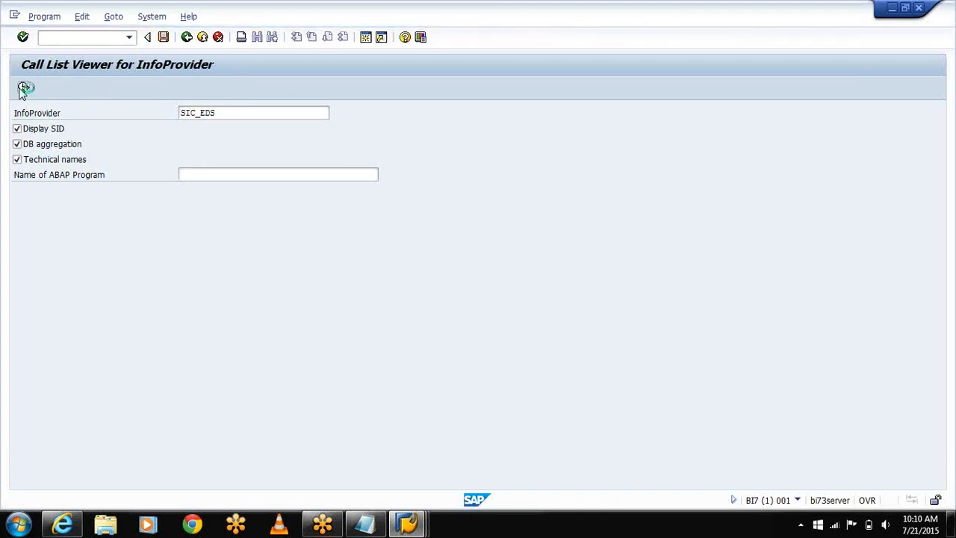
# Choose CID_EDS, PID_EDS, 0CALDAY, 0CURRENCY, 0UNIT and the key figures PQTY_EDS, PROF_EDS and SALES_EDS as output fields for SIC_EDS.
pyautogui.click(43, 88)
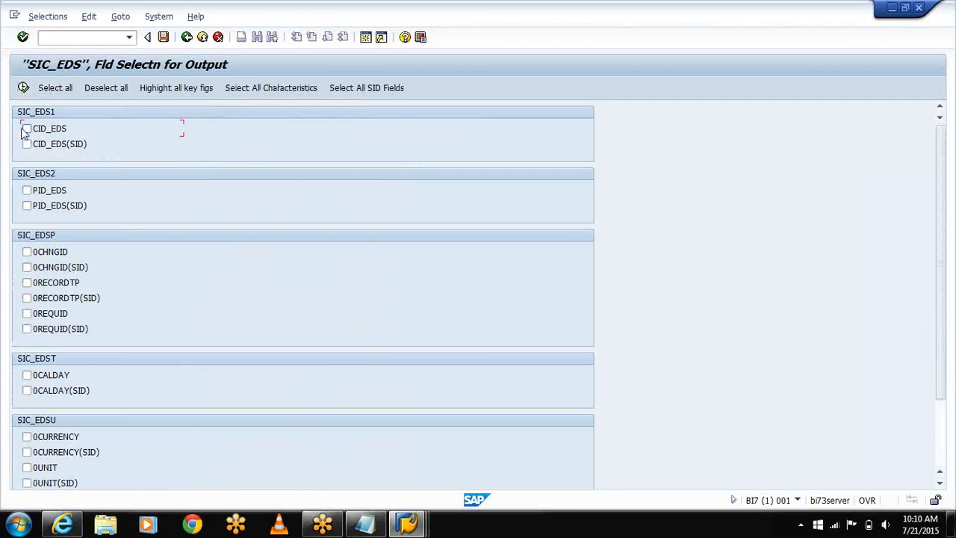
pyautogui.click(27, 129)
pyautogui.click(26, 190)
pyautogui.click(27, 253)
pyautogui.click(28, 254)
pyautogui.click(27, 375)
pyautogui.click(27, 436)
pyautogui.click(27, 468)
pyautogui.scroll(-2, 947, 437)
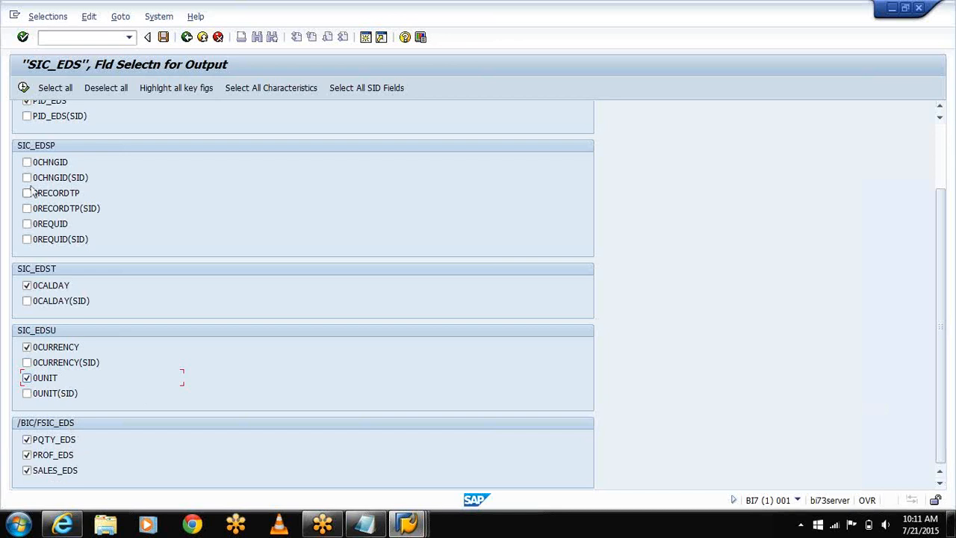
pyautogui.click(22, 89)
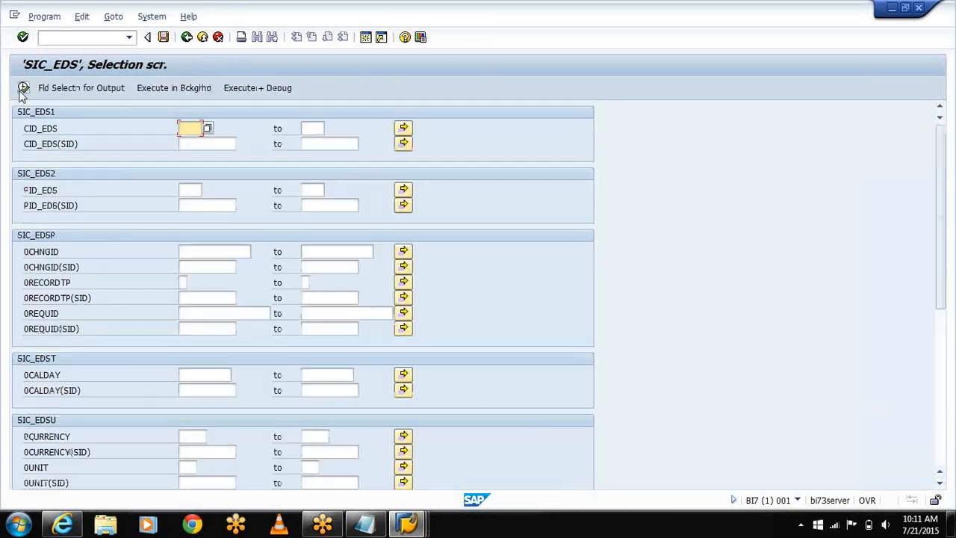
# Execute the SIC_EDS selection with Display SQL query enabled, passing the SQL statement view to reach the list output.
pyautogui.click(945, 369)
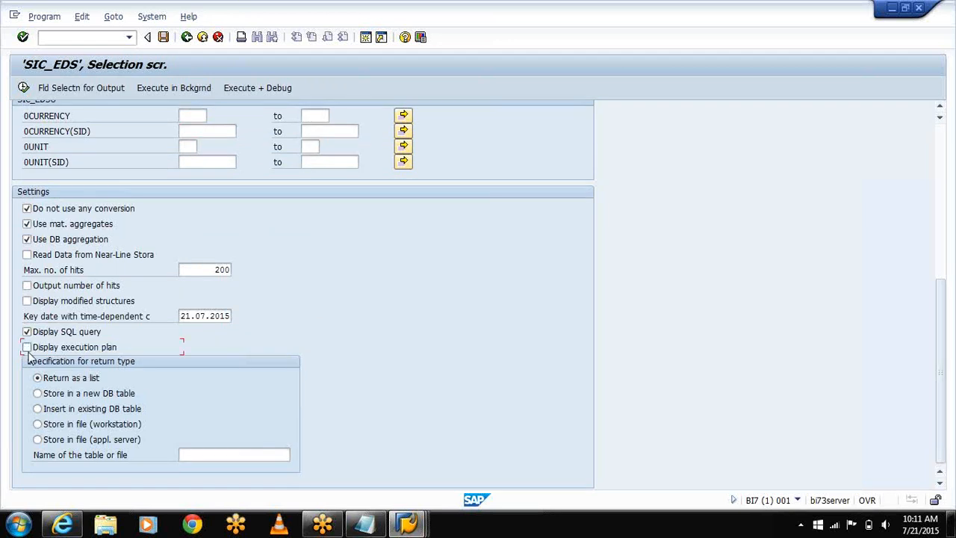
pyautogui.click(23, 88)
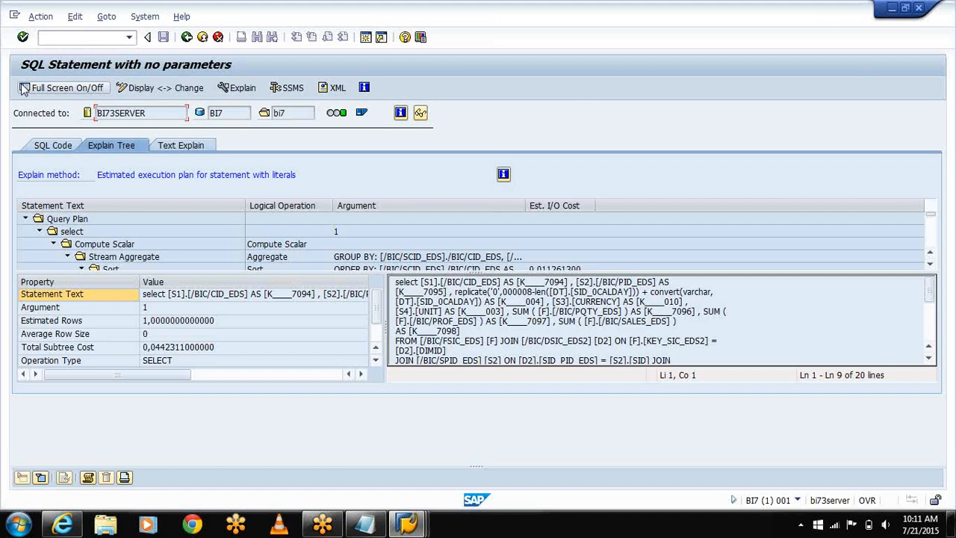
pyautogui.click(187, 37)
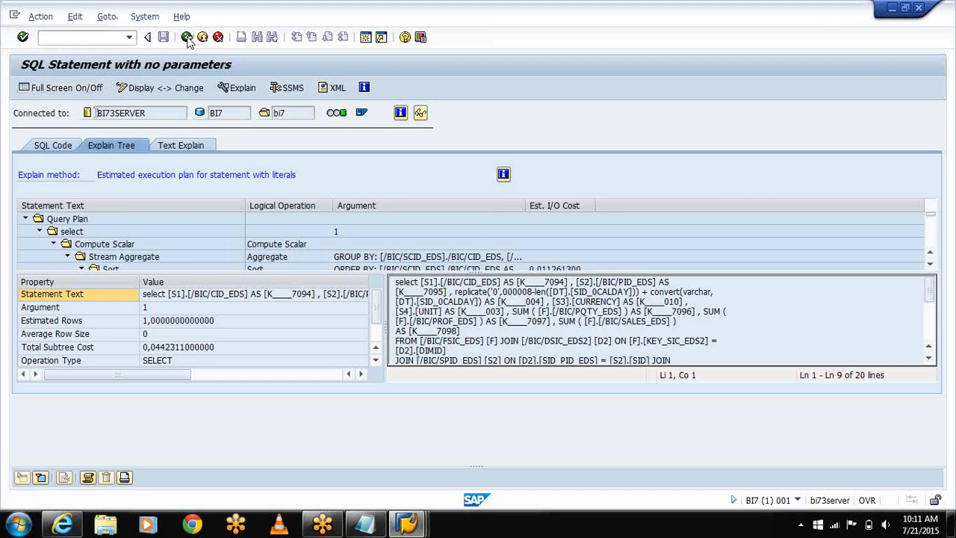
pyautogui.click(187, 37)
pyautogui.click(187, 36)
pyautogui.click(188, 37)
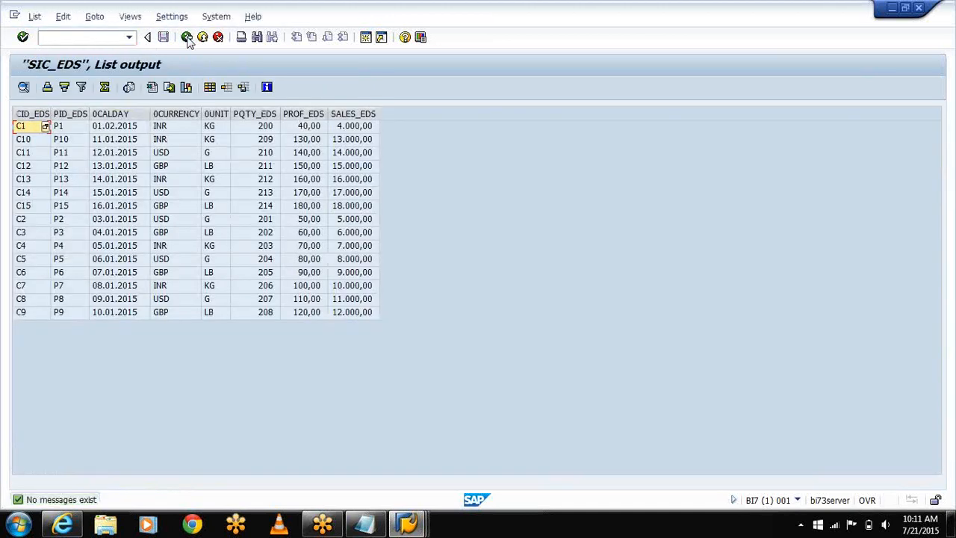
# Leave the SIC_EDS list output for SAP Easy Access and start the Data Load Monitor.
pyautogui.click(187, 37)
pyautogui.click(188, 37)
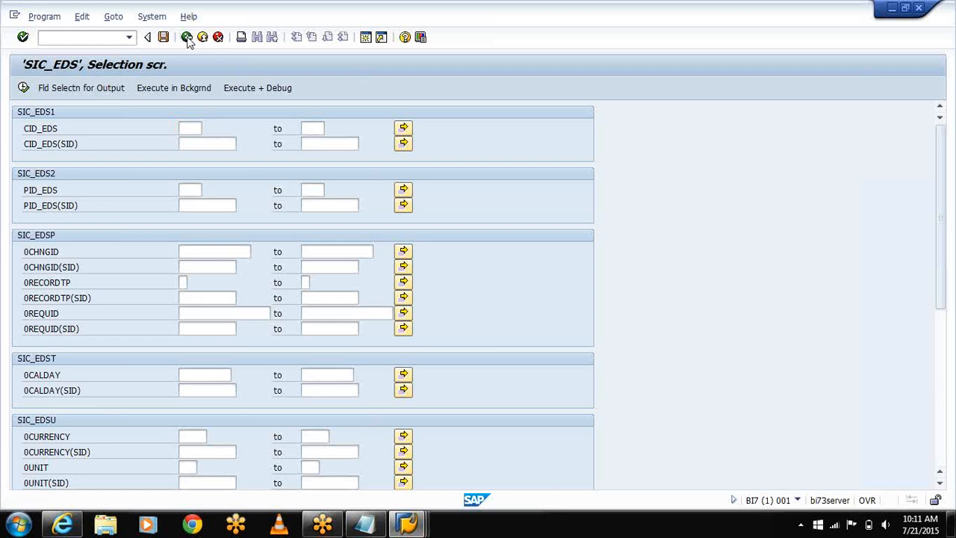
pyautogui.click(187, 37)
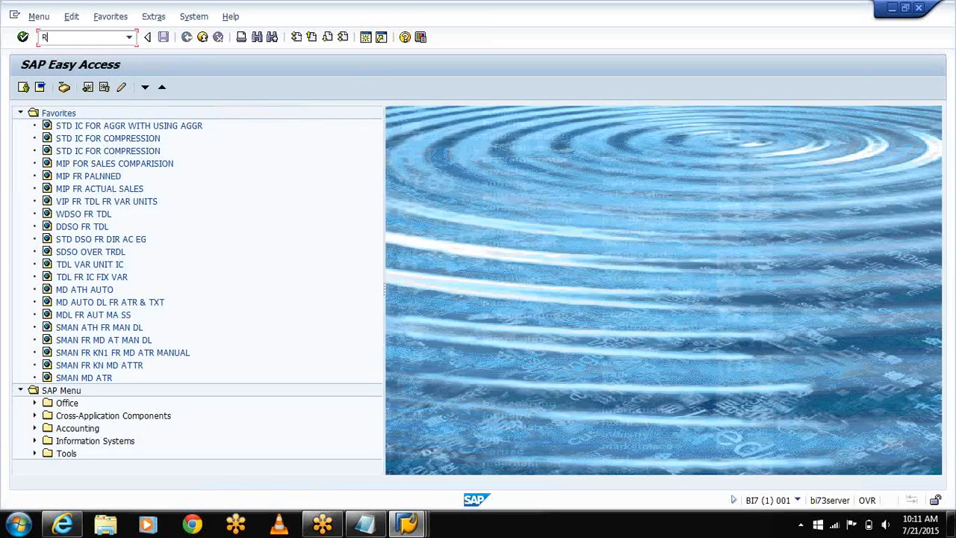
pyautogui.press('Return')
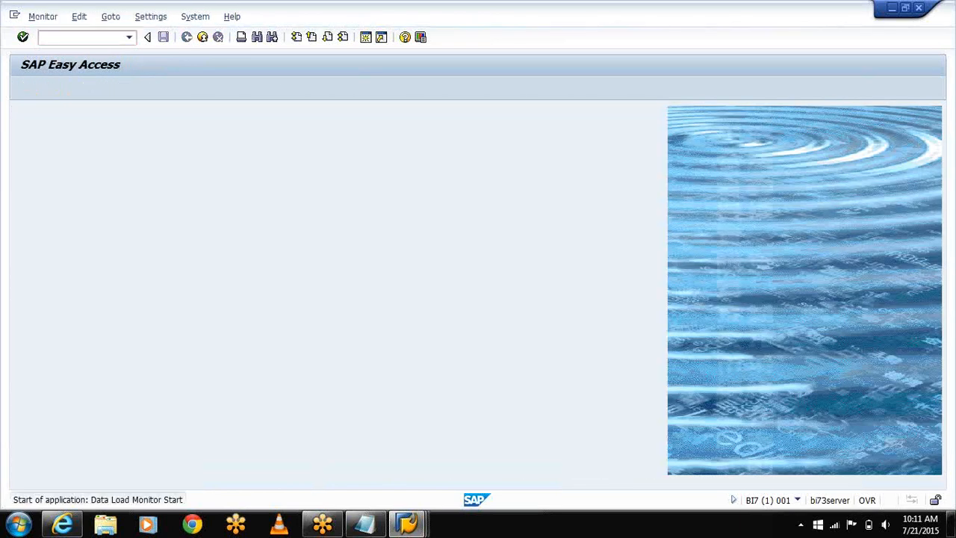
# Expand the monitor's successful loads to examine the 21.07.2015 requests under PSA and Unknown / None, plus those of 0TCT_IS22.
pyautogui.click(35, 122)
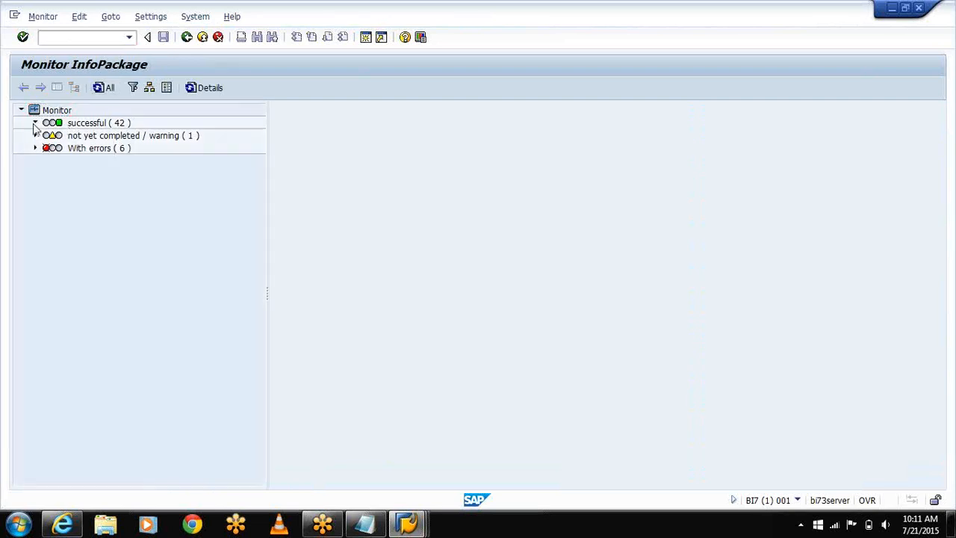
pyautogui.click(49, 136)
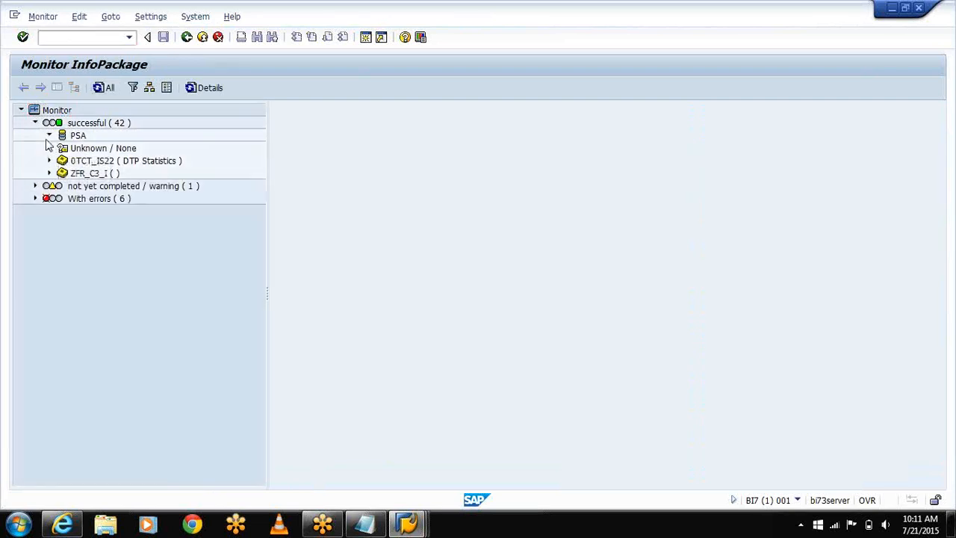
pyautogui.click(63, 161)
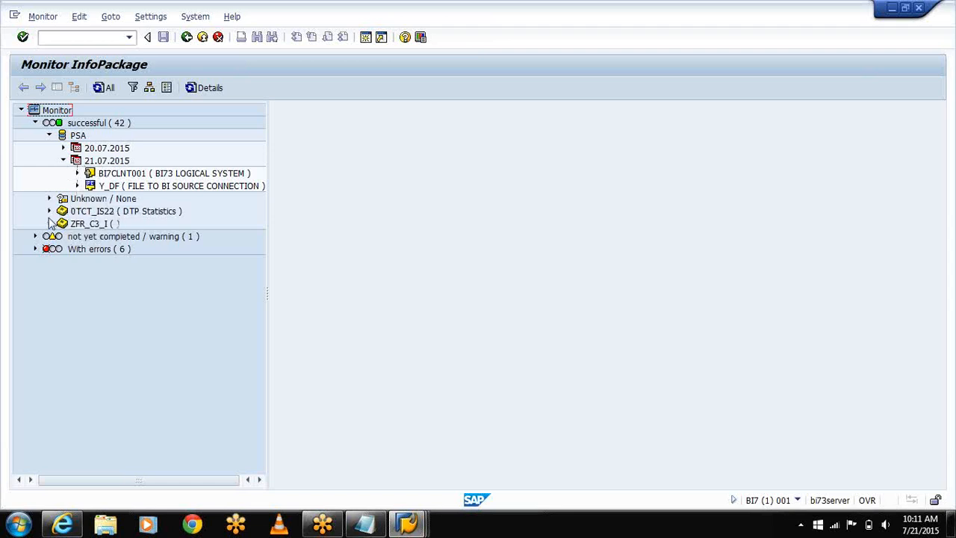
pyautogui.click(49, 199)
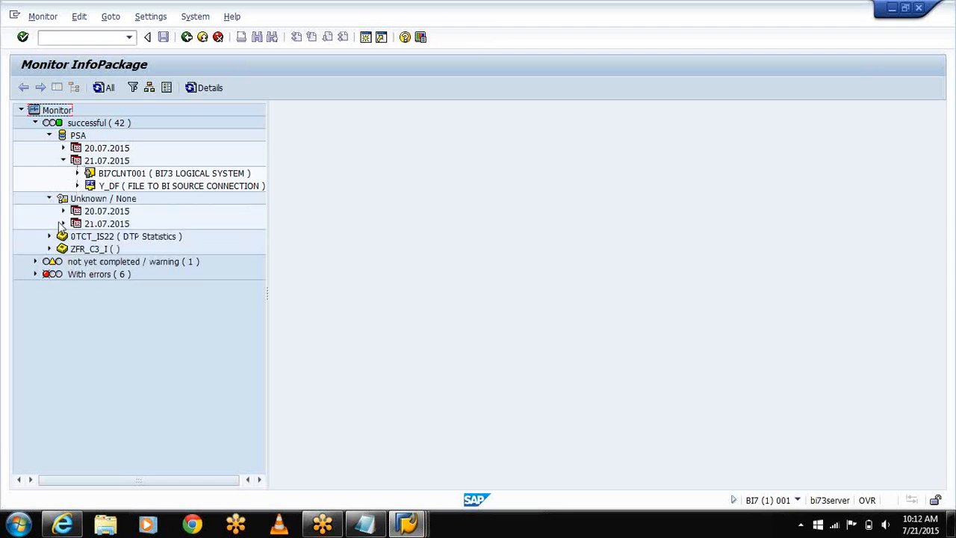
pyautogui.click(63, 224)
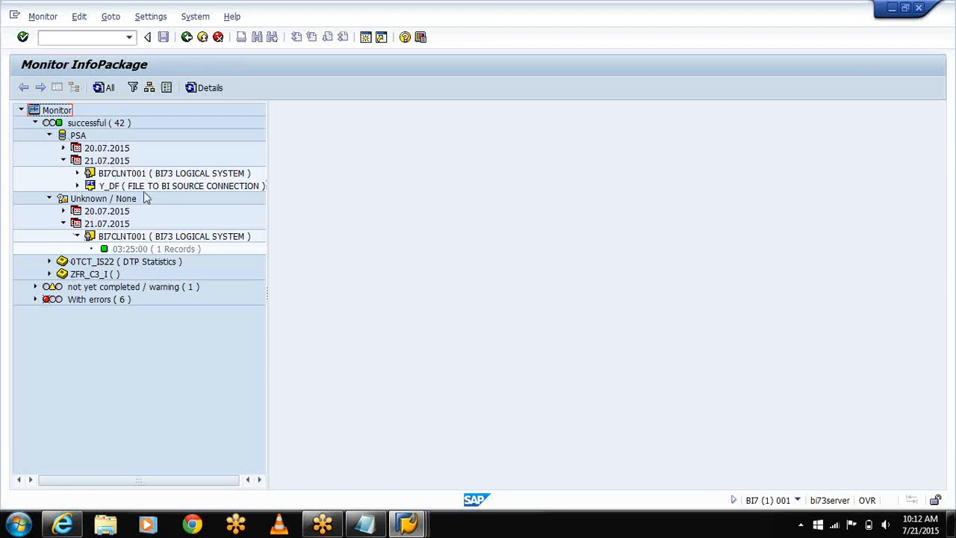
pyautogui.click(78, 186)
pyautogui.click(78, 173)
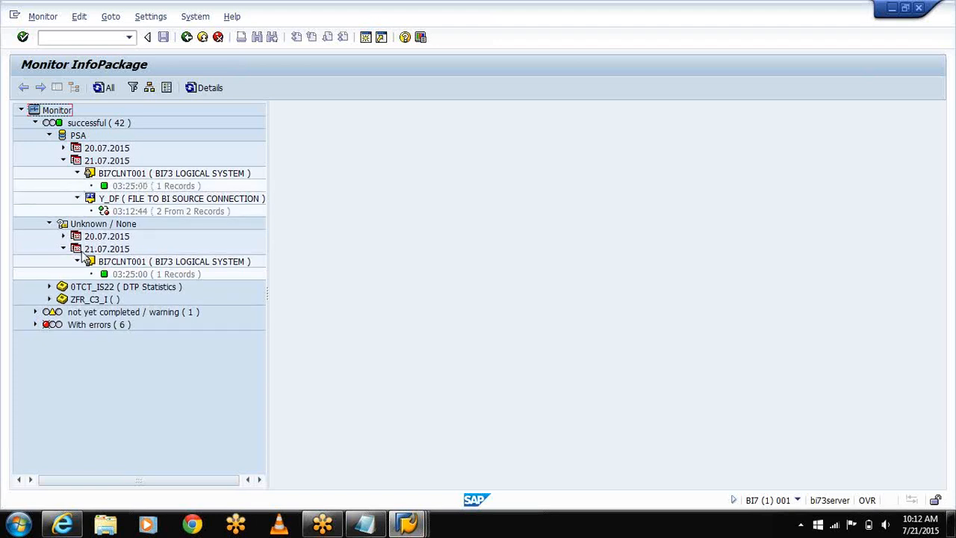
pyautogui.click(49, 287)
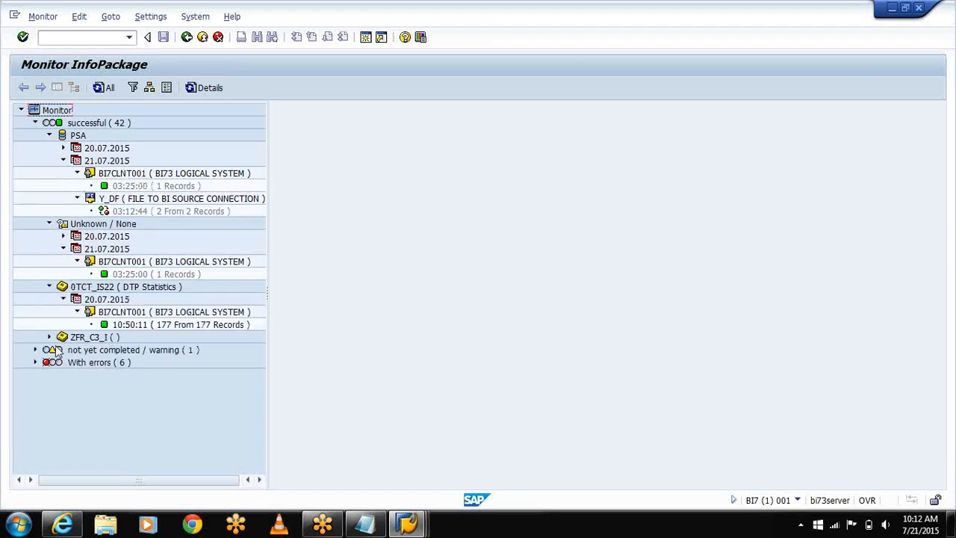
# Expand ZFR_C3_I among the successful loads and the not yet completed / warning group to examine their requests.
pyautogui.click(49, 337)
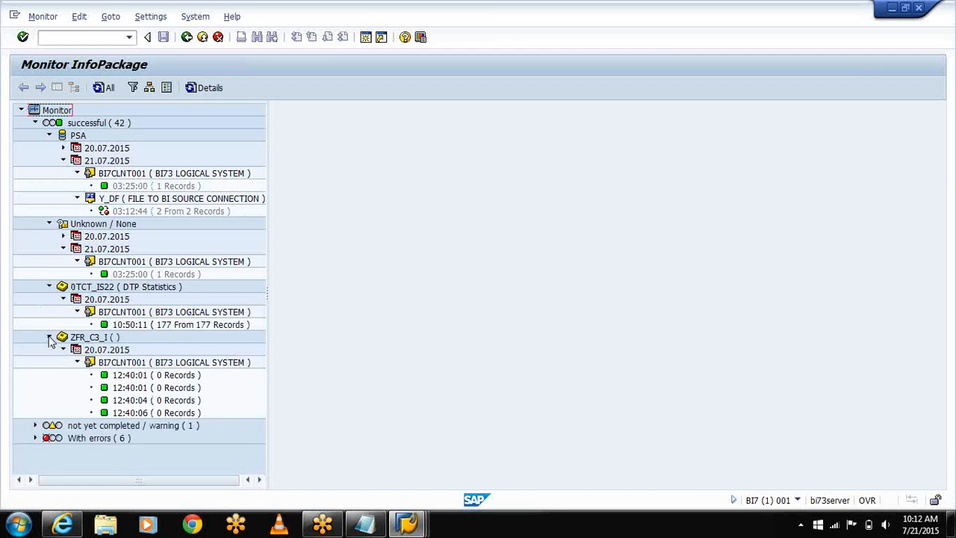
pyautogui.click(35, 425)
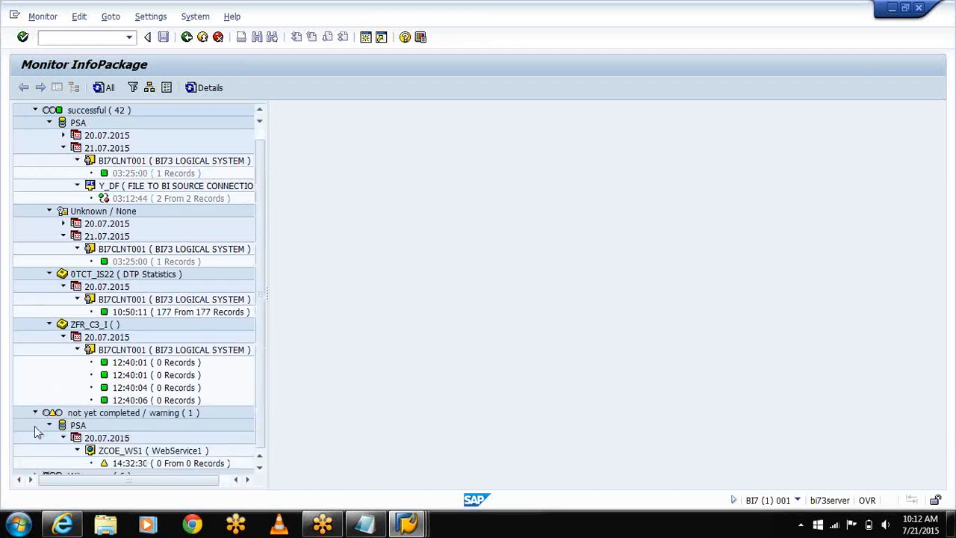
pyautogui.click(260, 461)
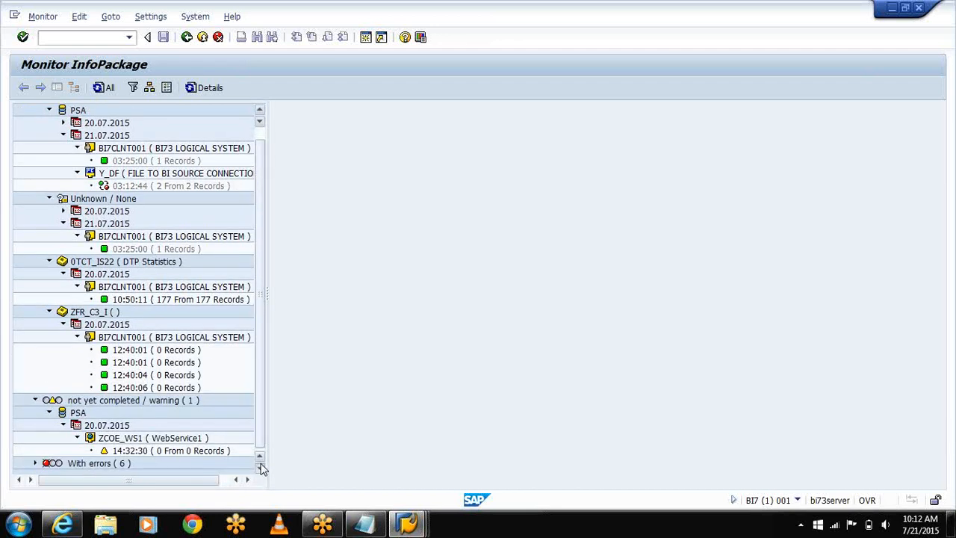
# Refresh all monitor requests, and examine the 21.07.2015 loads under PSA and Unknown / None plus the With errors group.
pyautogui.click(99, 87)
pyautogui.click(99, 87)
pyautogui.click(35, 122)
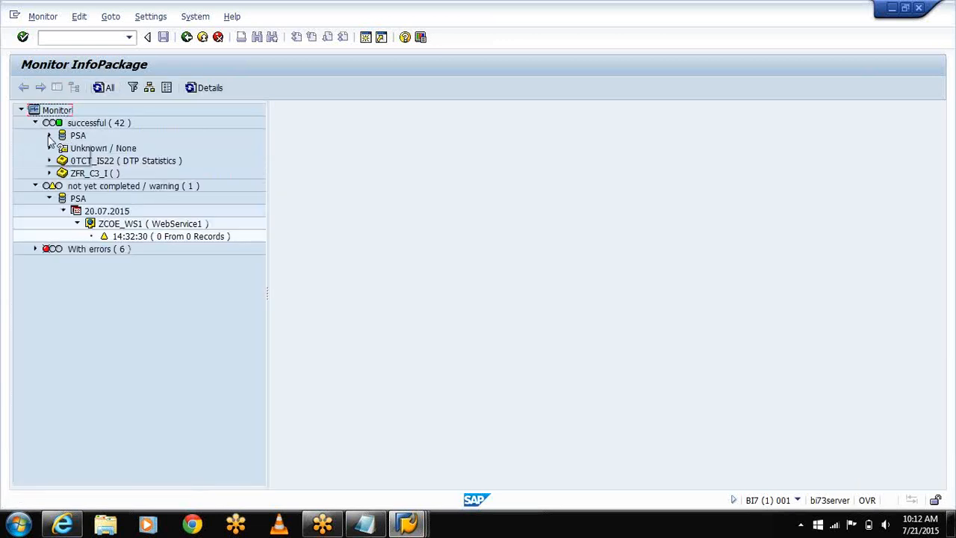
pyautogui.click(49, 135)
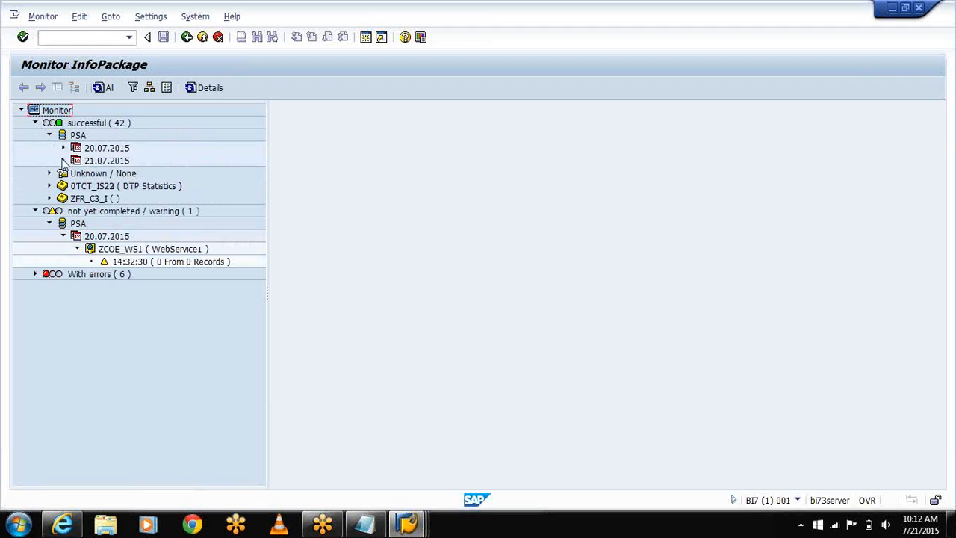
pyautogui.click(64, 161)
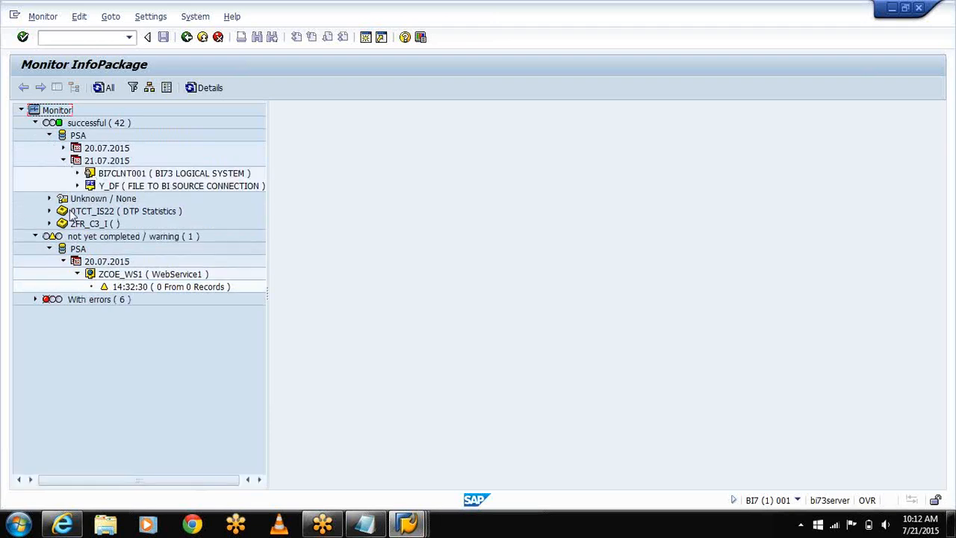
pyautogui.click(49, 198)
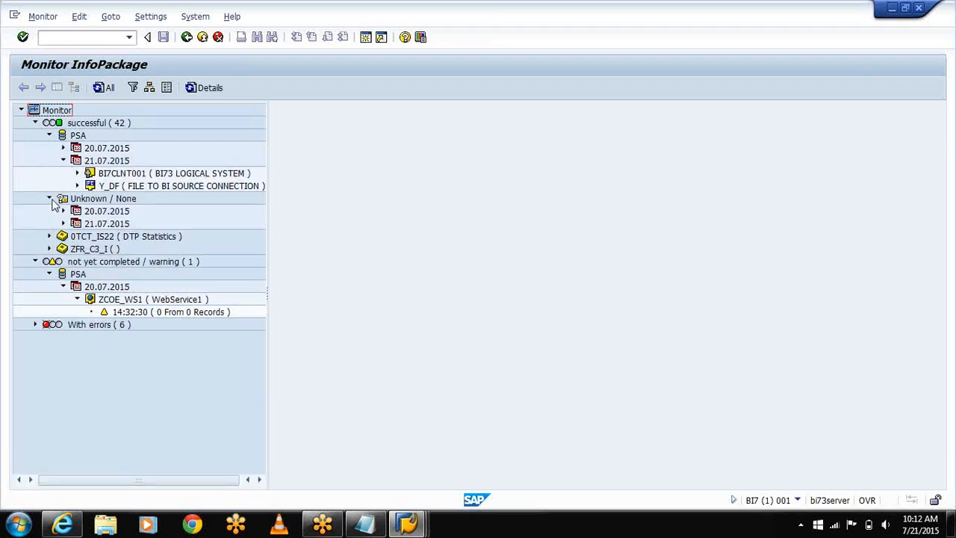
pyautogui.click(63, 224)
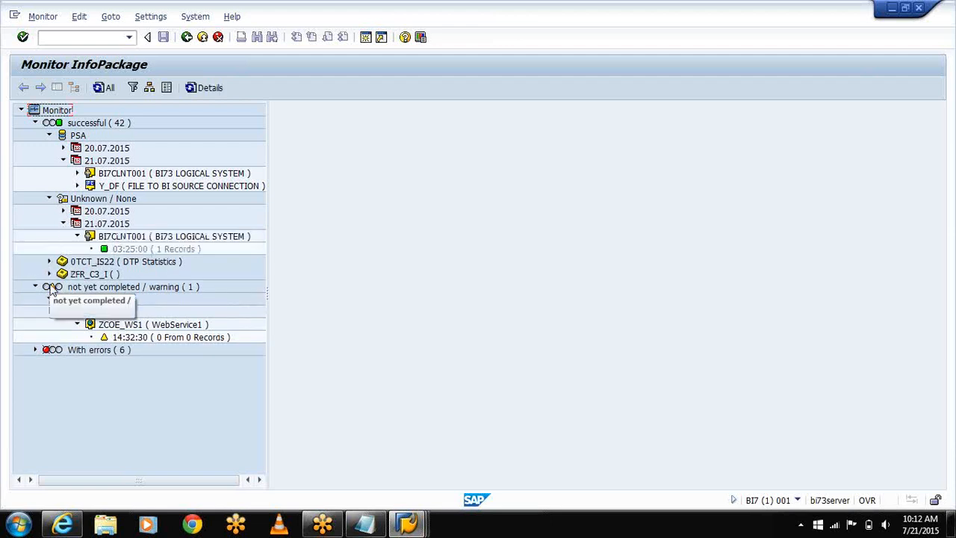
pyautogui.click(35, 350)
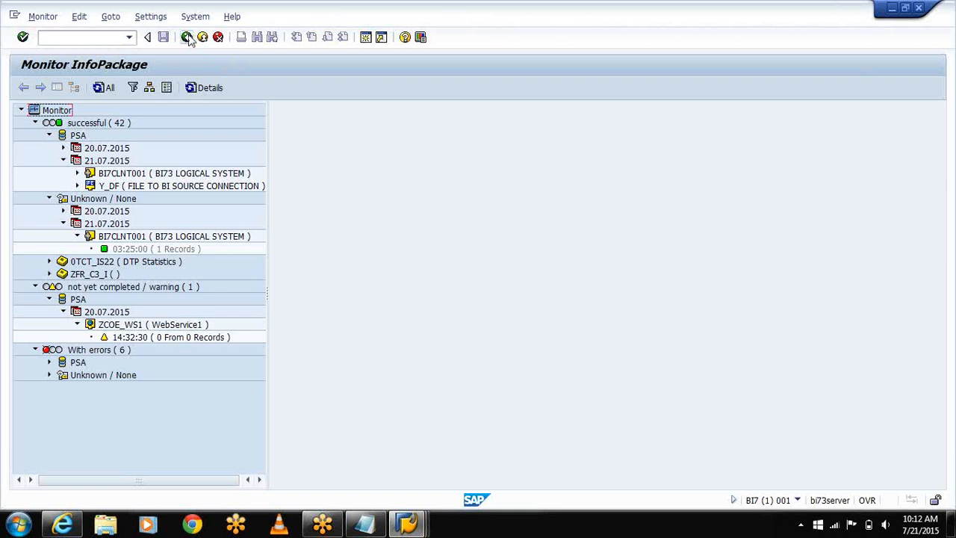
# Leave the monitor, start transaction RSA1, and open the InfoPackage INFOPACK FR AGGREGATES DS_AGG under DataSource TDL FR DS AGG.
pyautogui.click(218, 41)
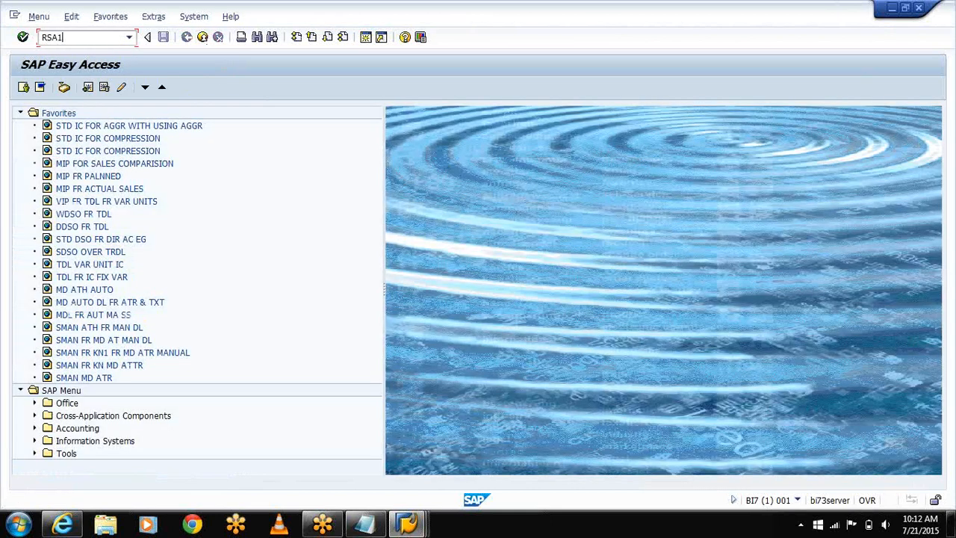
pyautogui.press('Return')
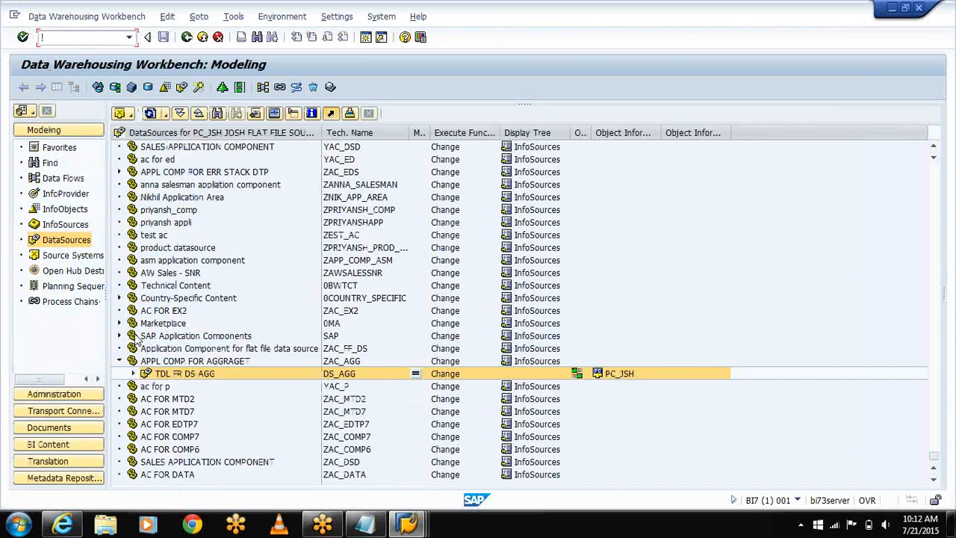
pyautogui.click(133, 374)
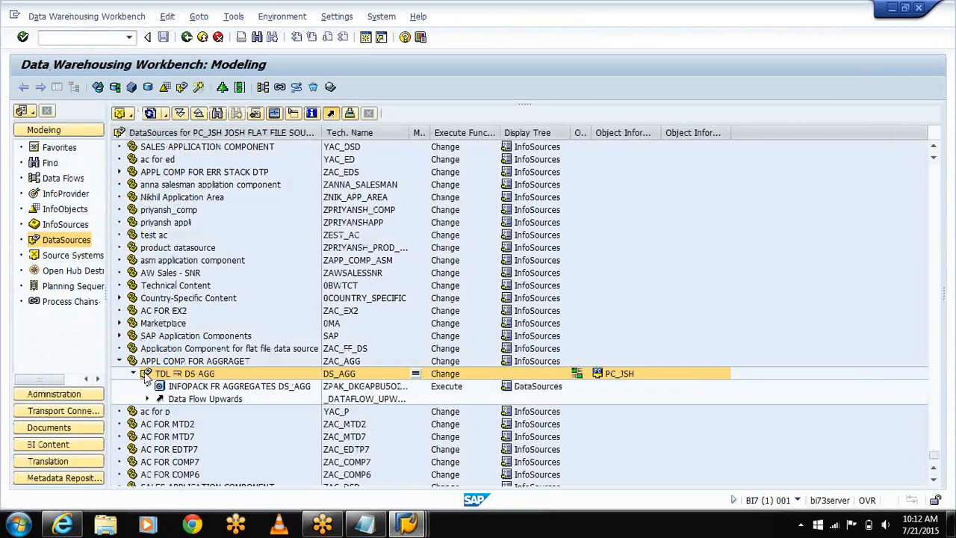
pyautogui.click(202, 387)
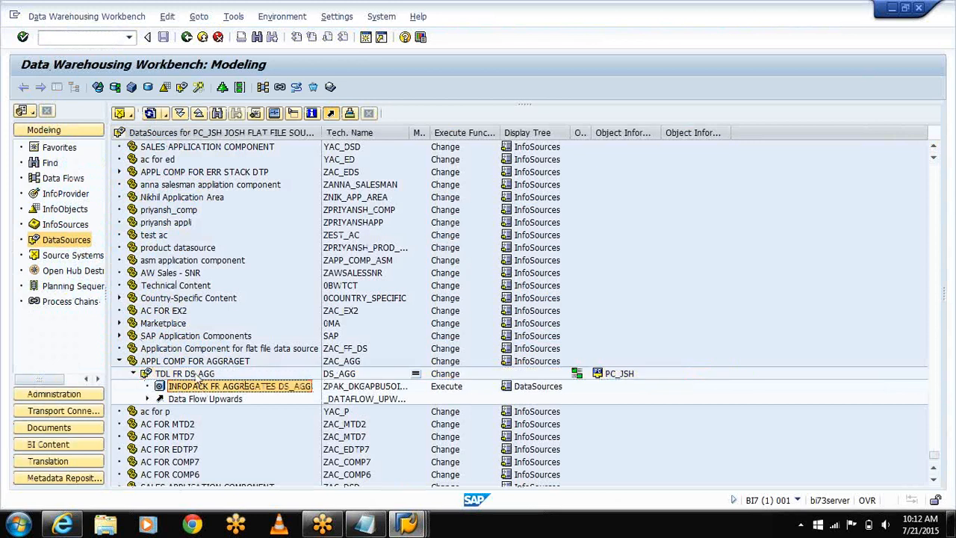
pyautogui.doubleClick(240, 393)
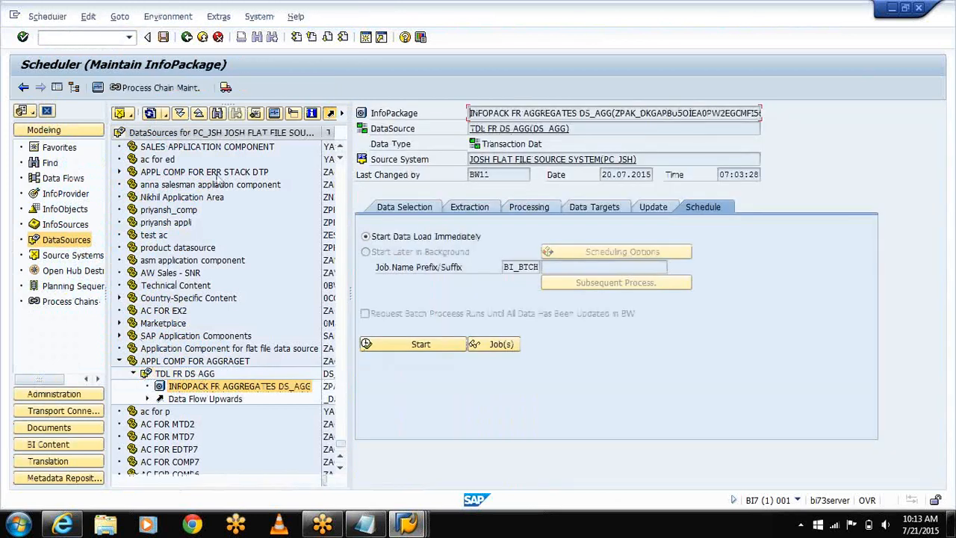
# From the InfoPackage's monitor, display the PSA records of the 07:03:18 request with all statuses, and return to the InfoPackage.
pyautogui.click(97, 87)
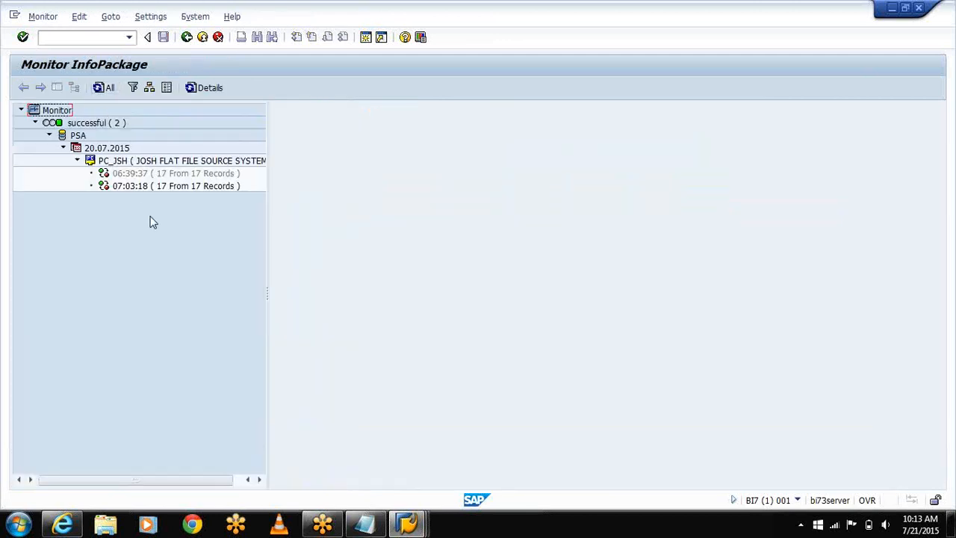
pyautogui.click(150, 188)
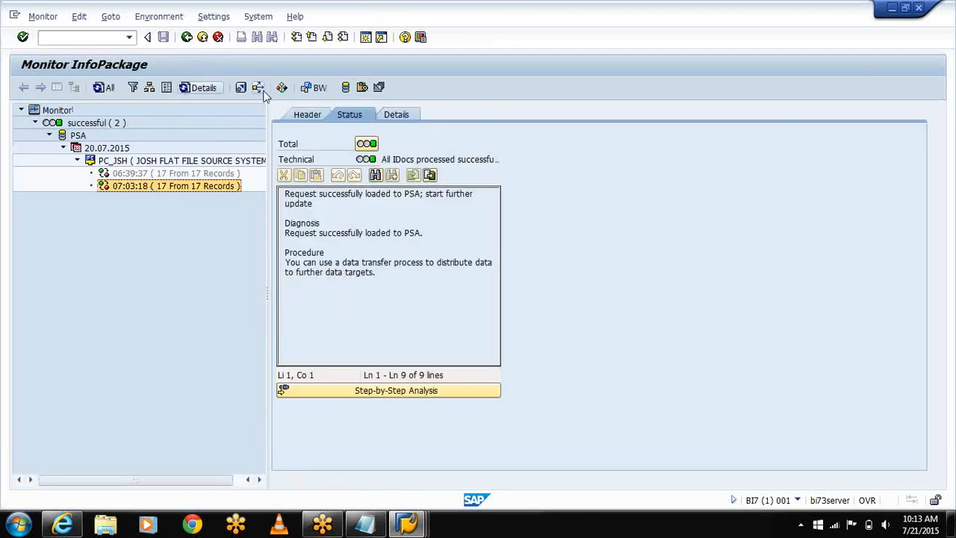
pyautogui.click(317, 88)
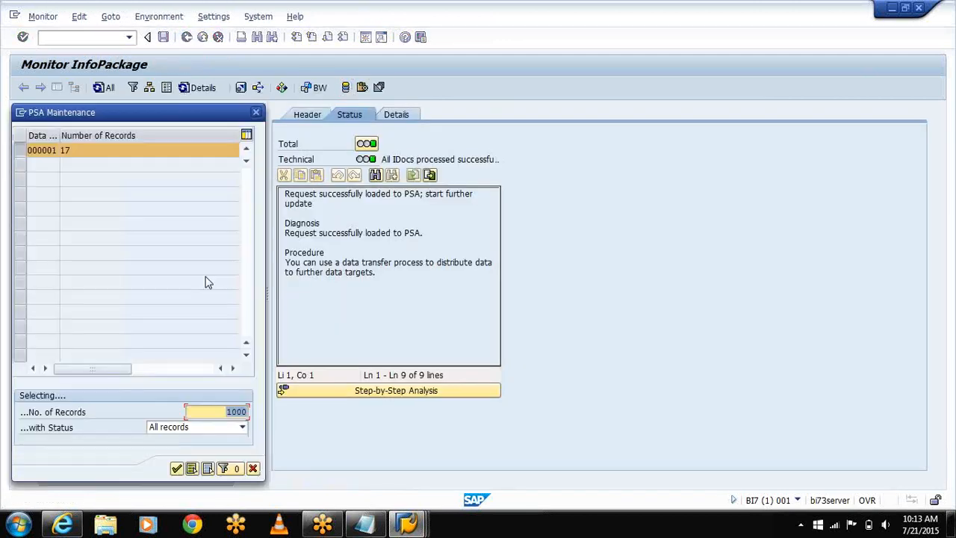
pyautogui.click(176, 468)
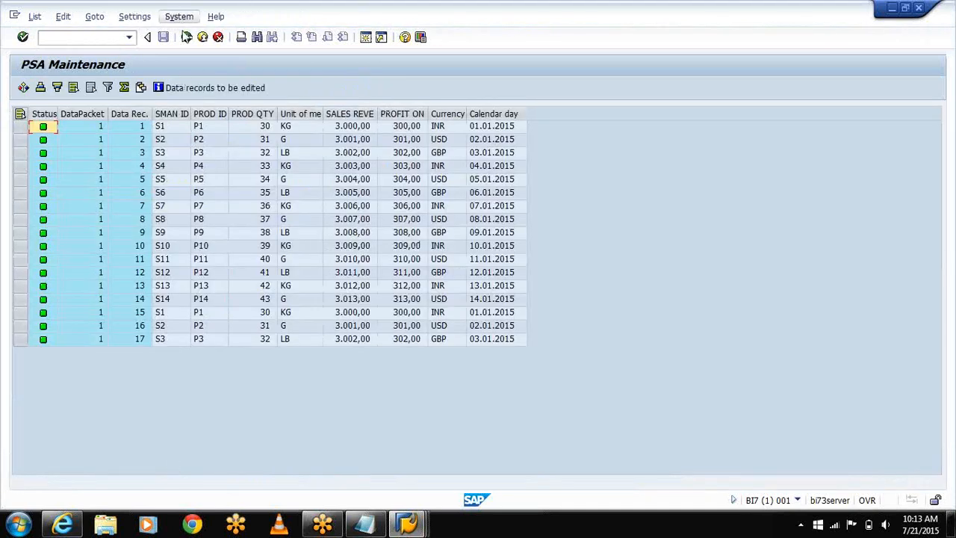
pyautogui.click(186, 38)
pyautogui.click(187, 38)
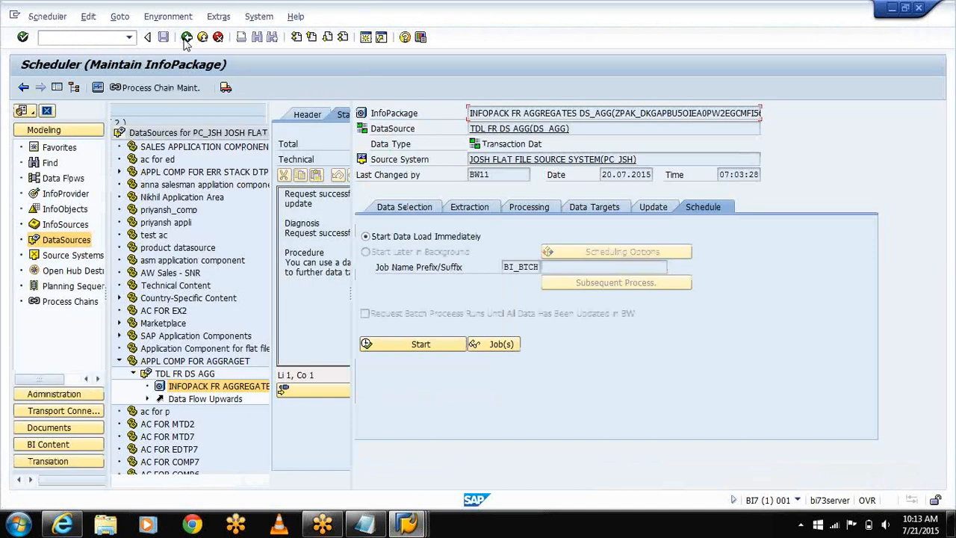
# Open the DTP DS_EDS / PC_JSH -> SIC_EDS under InfoCube STD INFOCUBE FOR ERROR in the InfoProvider tree.
pyautogui.click(66, 194)
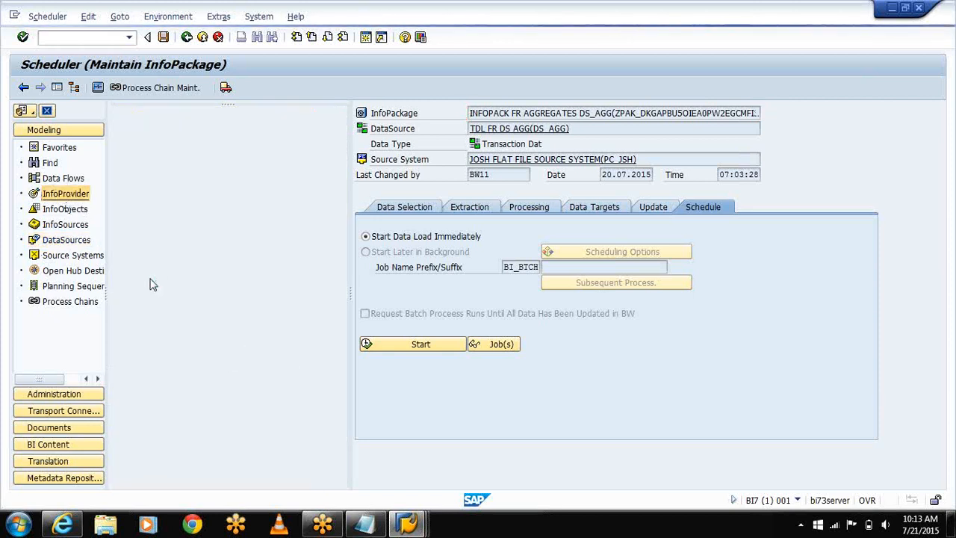
pyautogui.click(133, 286)
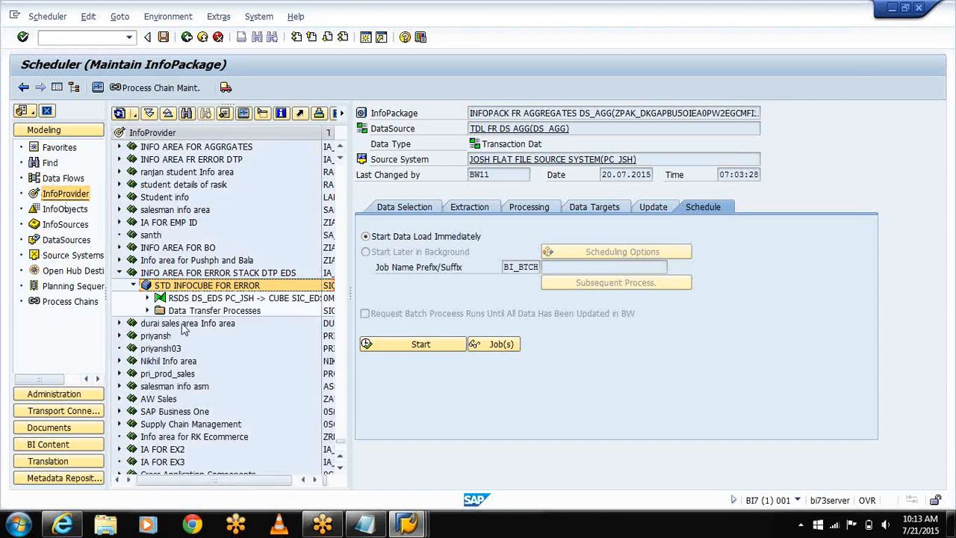
pyautogui.click(147, 311)
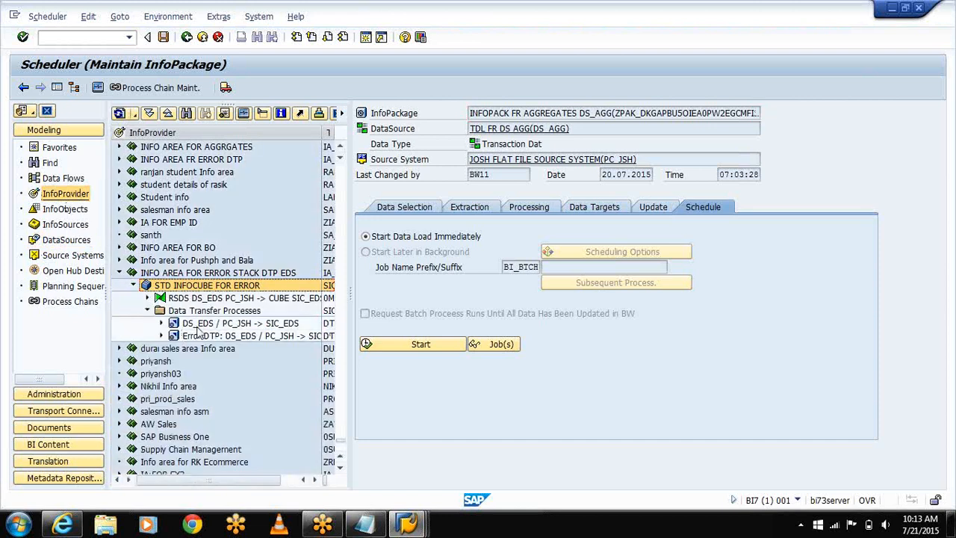
pyautogui.click(198, 324)
pyautogui.doubleClick(198, 324)
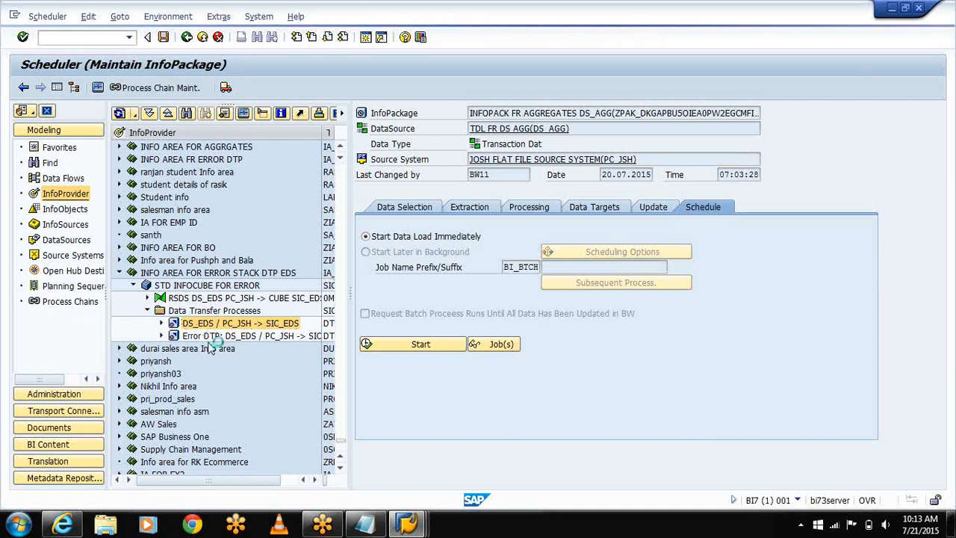
pyautogui.click(329, 215)
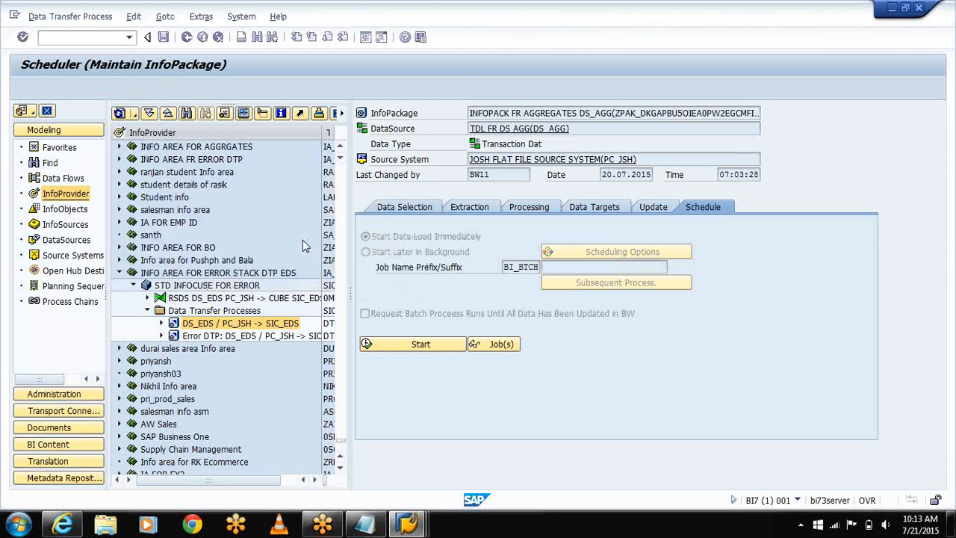
# Check the monitor of the DTP DS_EDS / PC_JSH -> SIC_EDS for load requests, reopening the DTP for a second check.
pyautogui.click(140, 88)
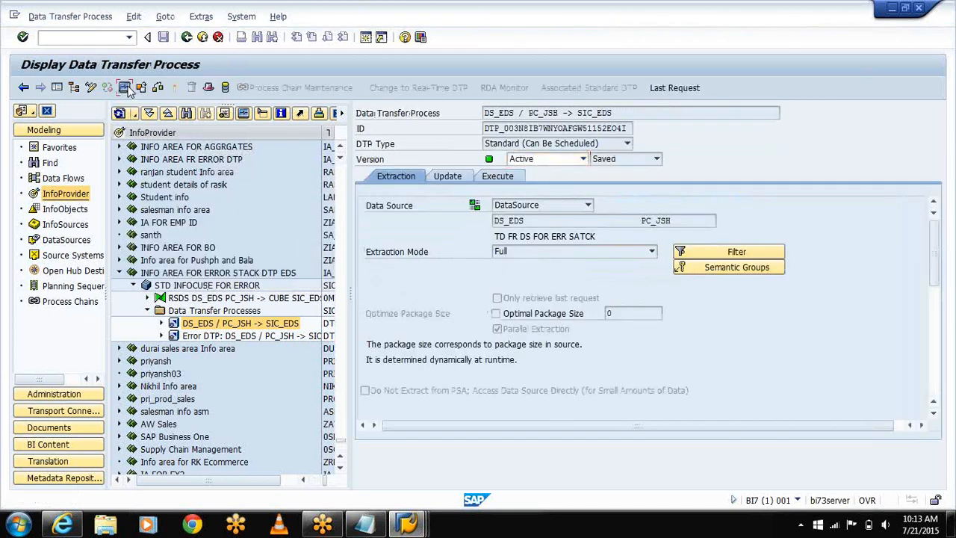
pyautogui.click(364, 112)
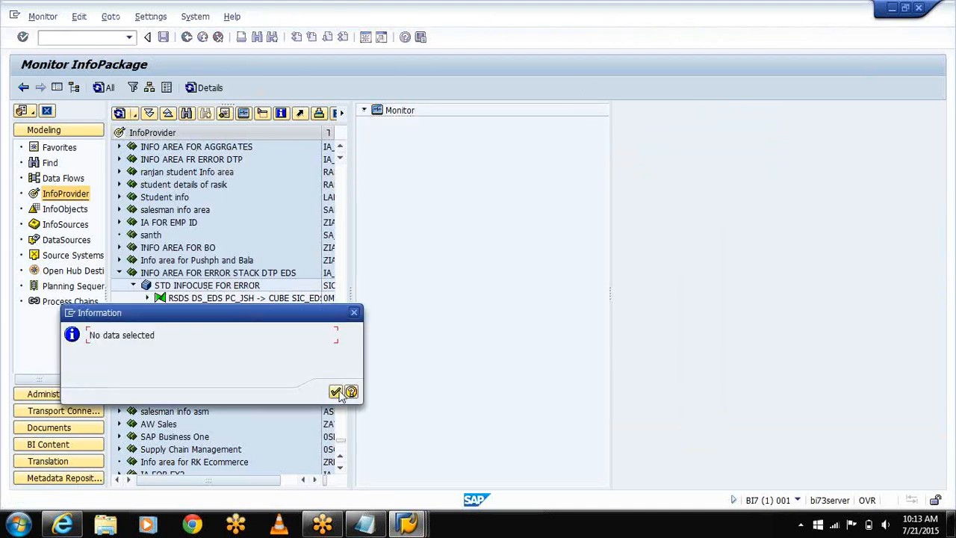
pyautogui.click(336, 392)
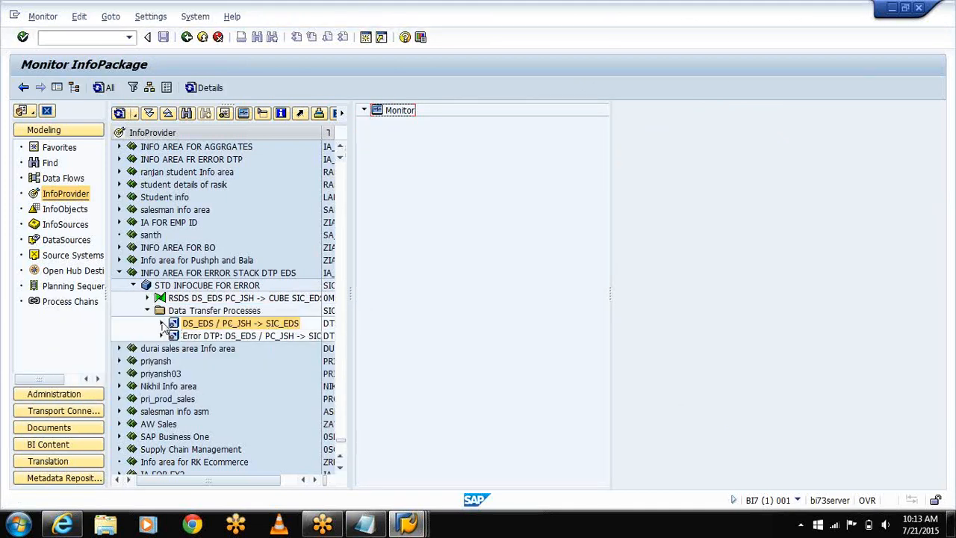
pyautogui.doubleClick(241, 326)
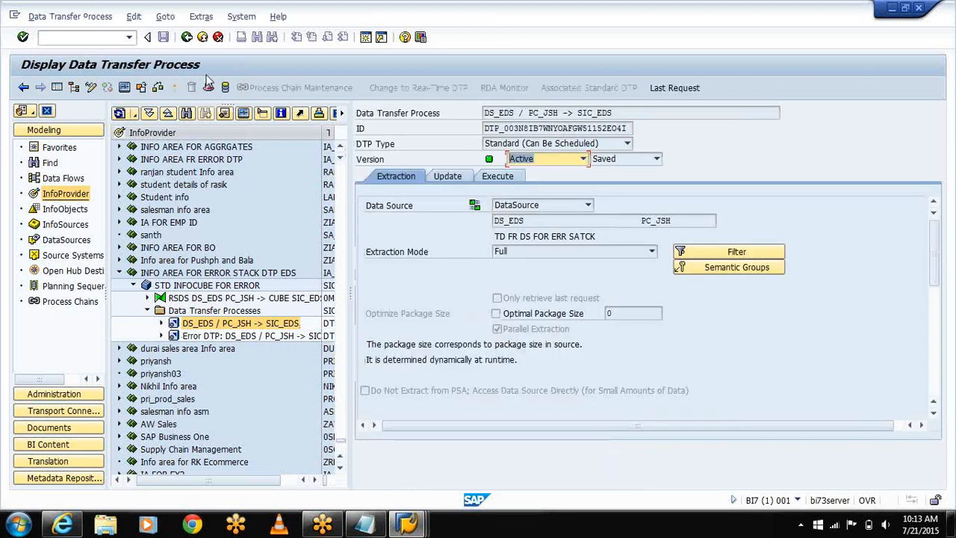
pyautogui.click(124, 87)
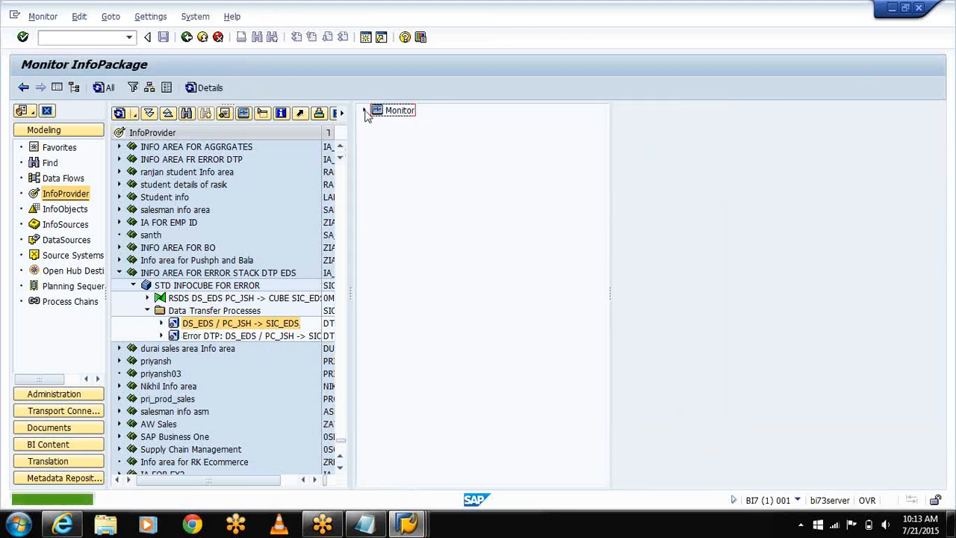
pyautogui.click(364, 111)
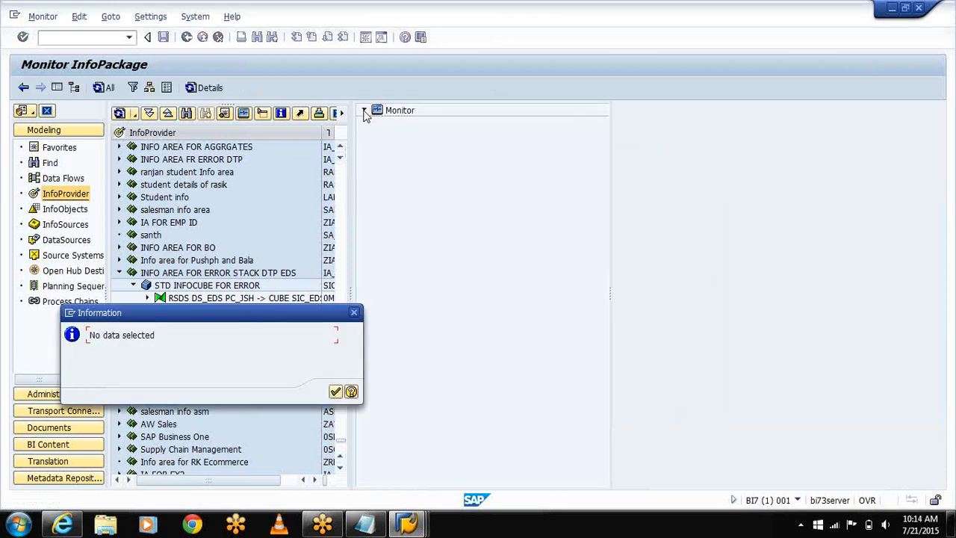
pyautogui.click(336, 392)
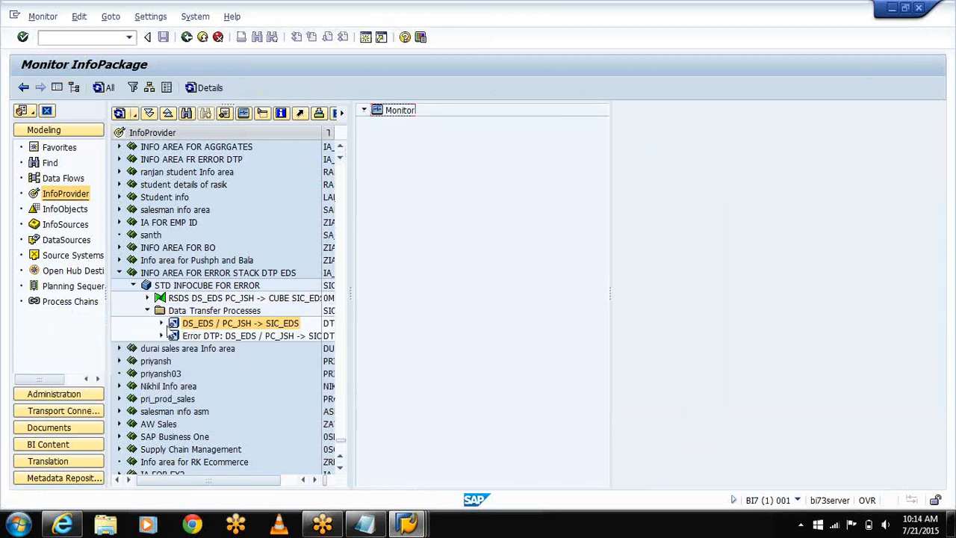
# Open the DTP DS_EDS / PC_JSH -> SIC_EDS nested under the Error DTP and check its monitor for load requests.
pyautogui.click(161, 336)
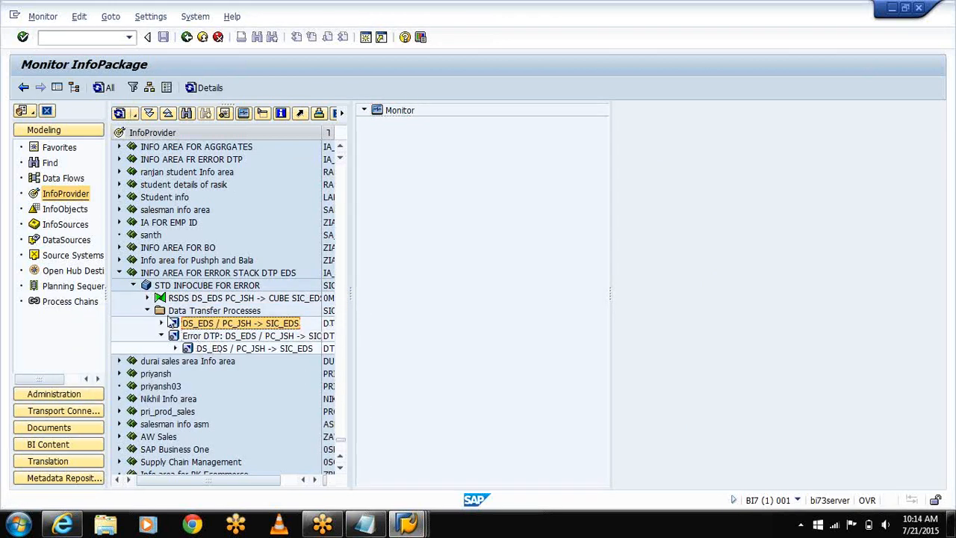
pyautogui.click(159, 322)
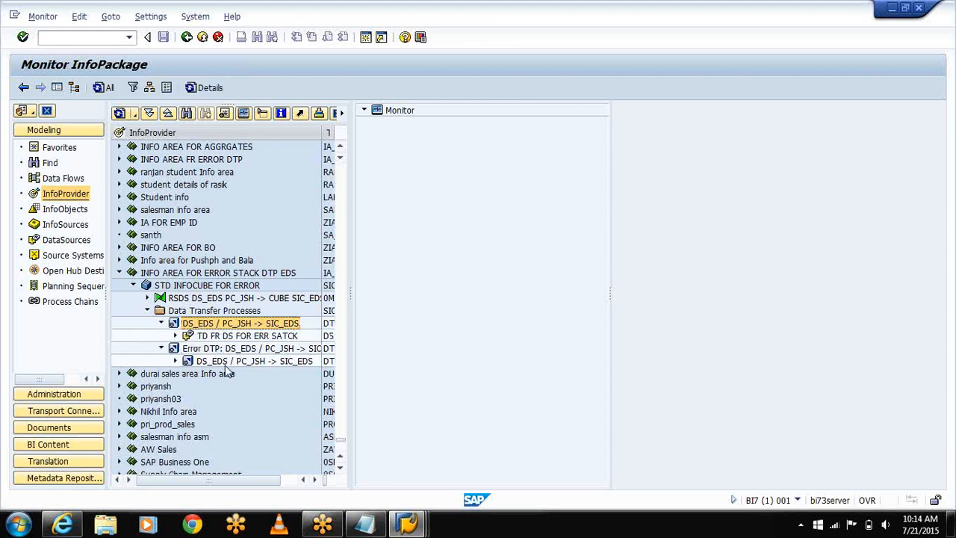
pyautogui.doubleClick(228, 362)
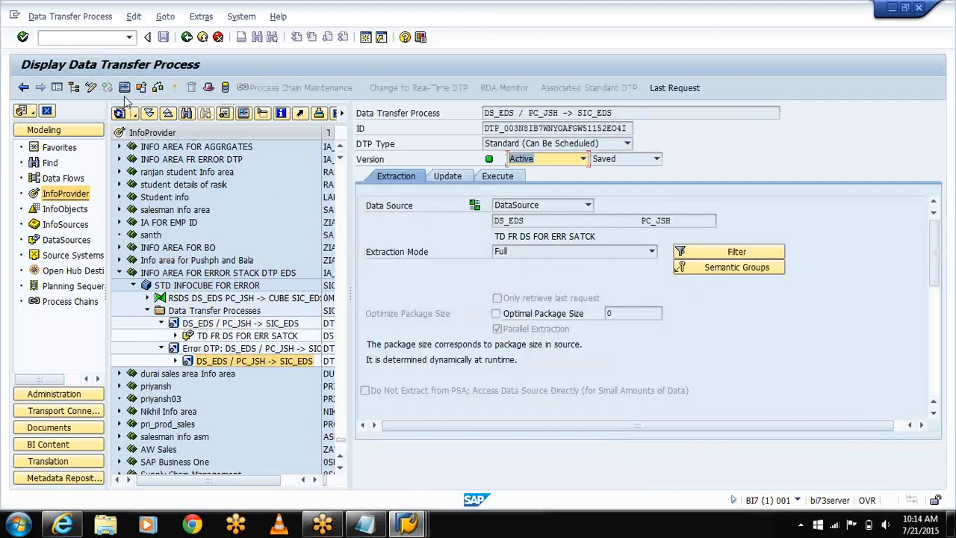
pyautogui.click(124, 87)
pyautogui.click(364, 111)
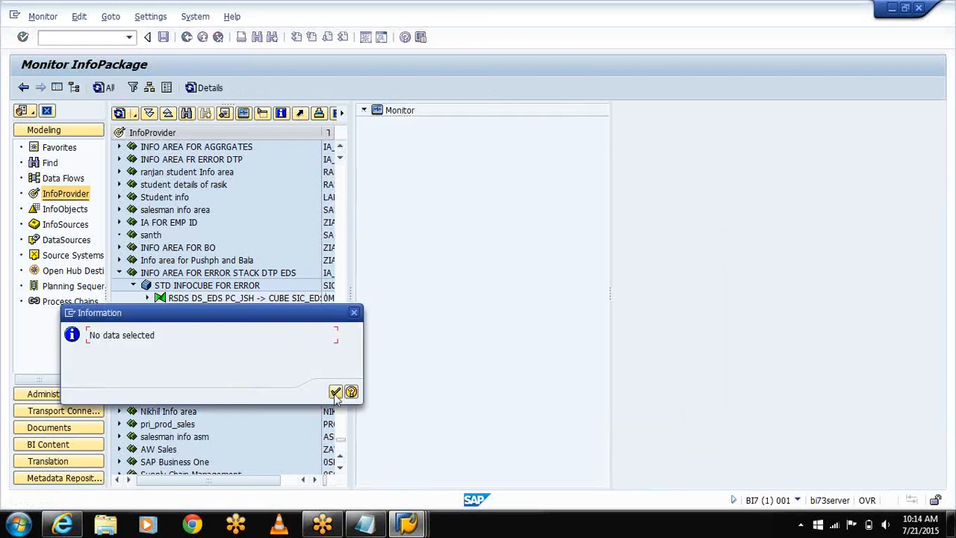
pyautogui.click(336, 394)
# Reopen the DTP nested under the Error DTP, view its execution settings, and check its monitor for requests again.
pyautogui.doubleClick(271, 360)
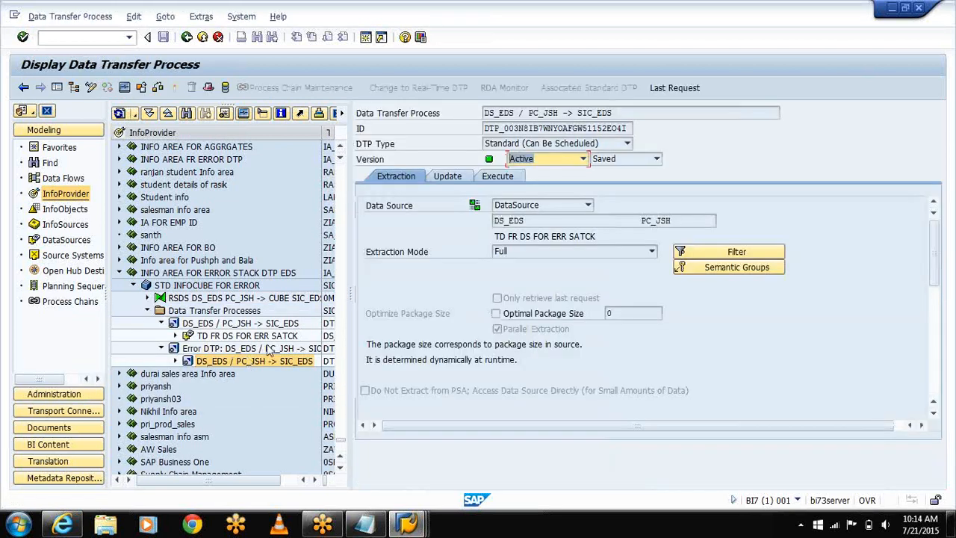
pyautogui.click(505, 178)
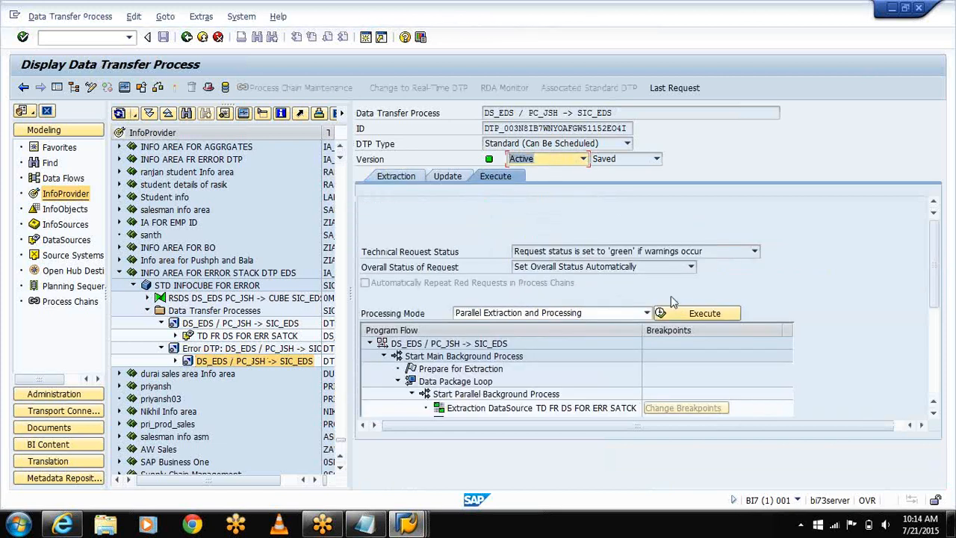
pyautogui.click(126, 88)
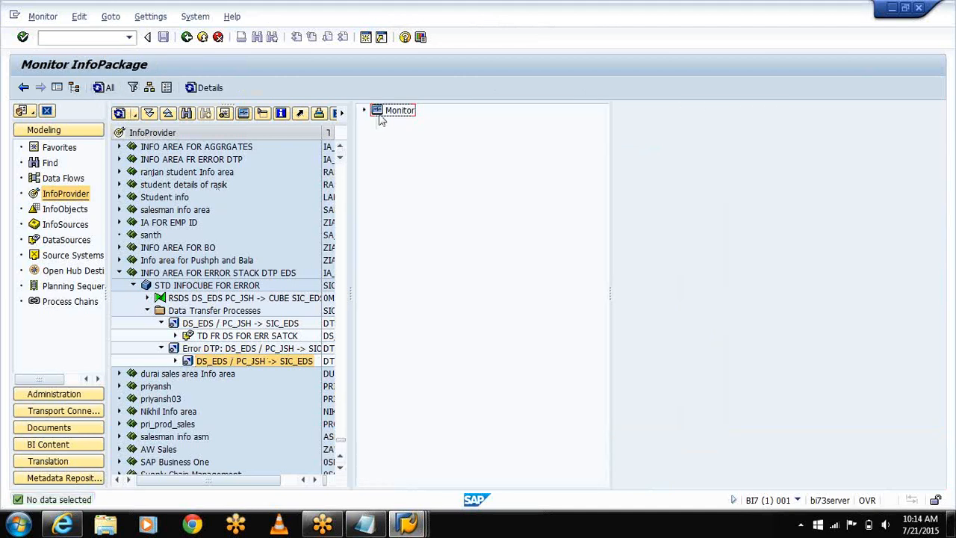
pyautogui.click(365, 112)
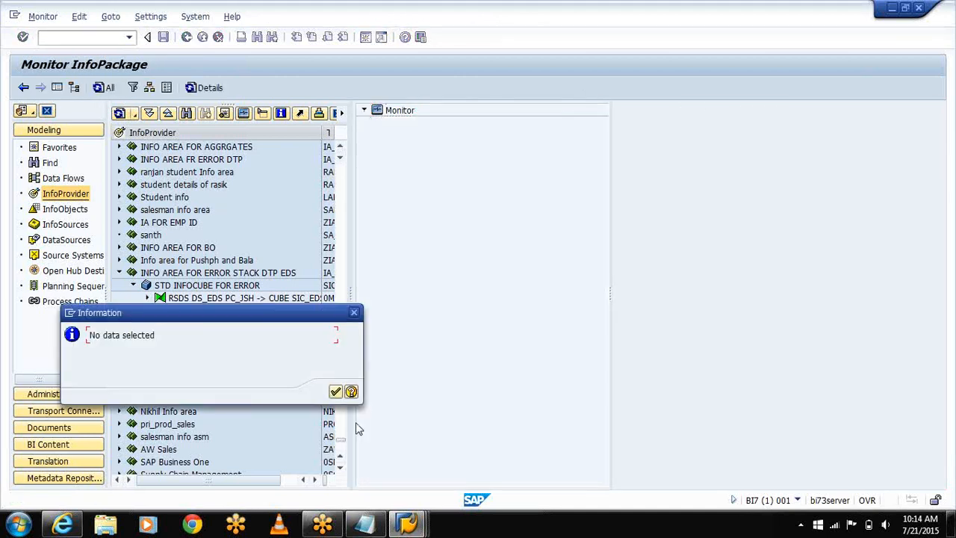
pyautogui.click(335, 393)
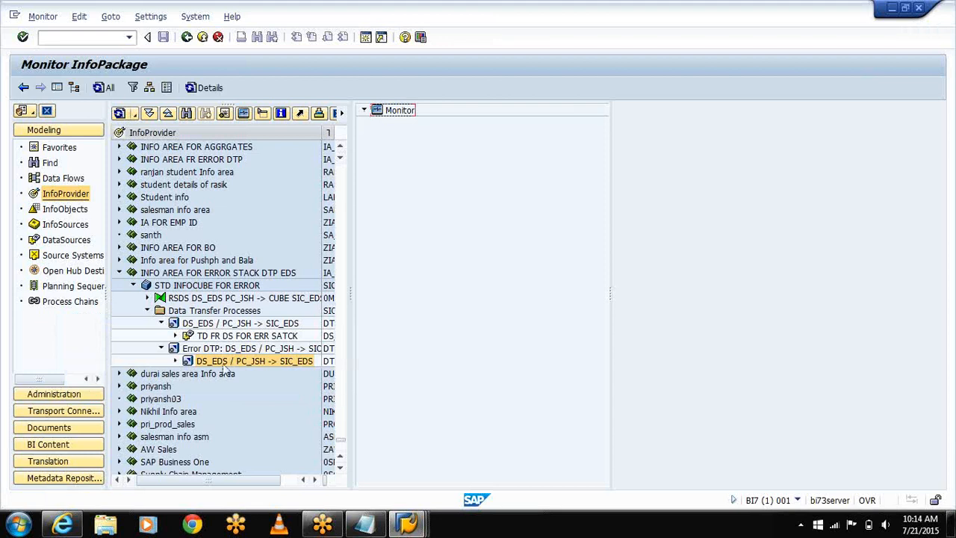
# Reopen the nested DTP in change mode and check its monitor for load requests from there.
pyautogui.doubleClick(224, 361)
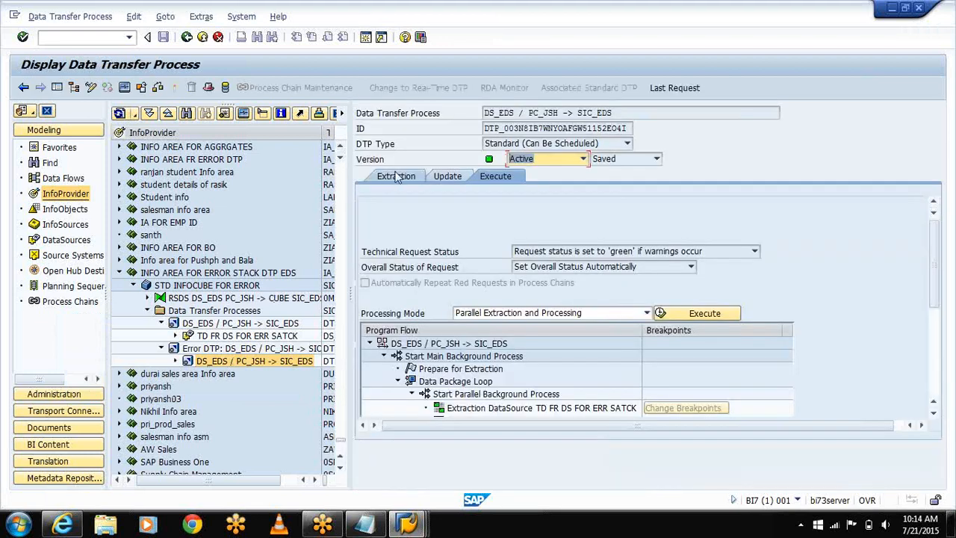
pyautogui.click(91, 88)
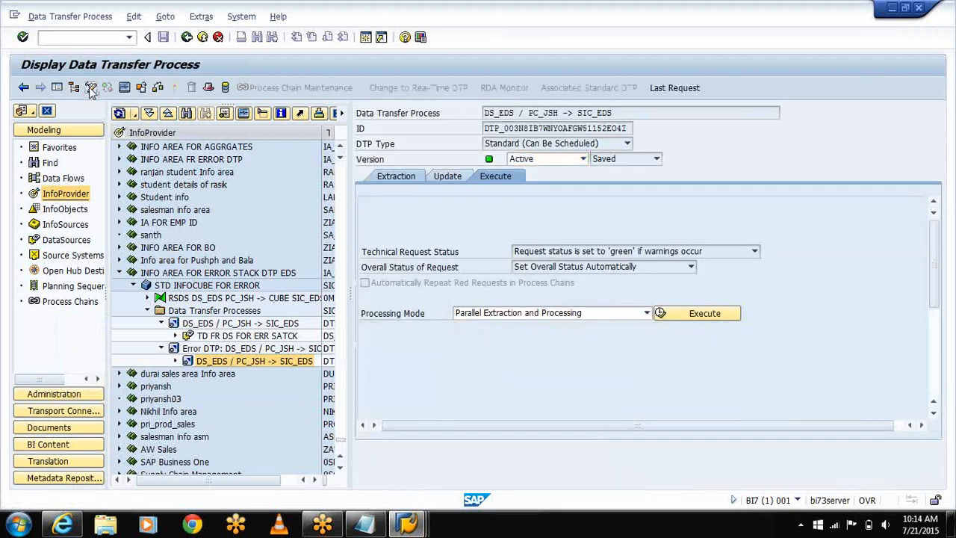
pyautogui.click(124, 88)
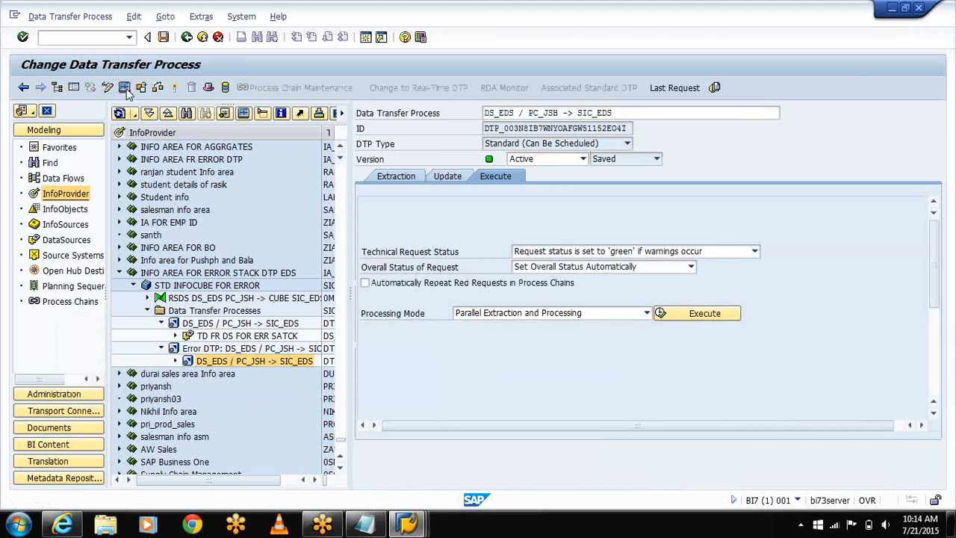
pyautogui.click(363, 111)
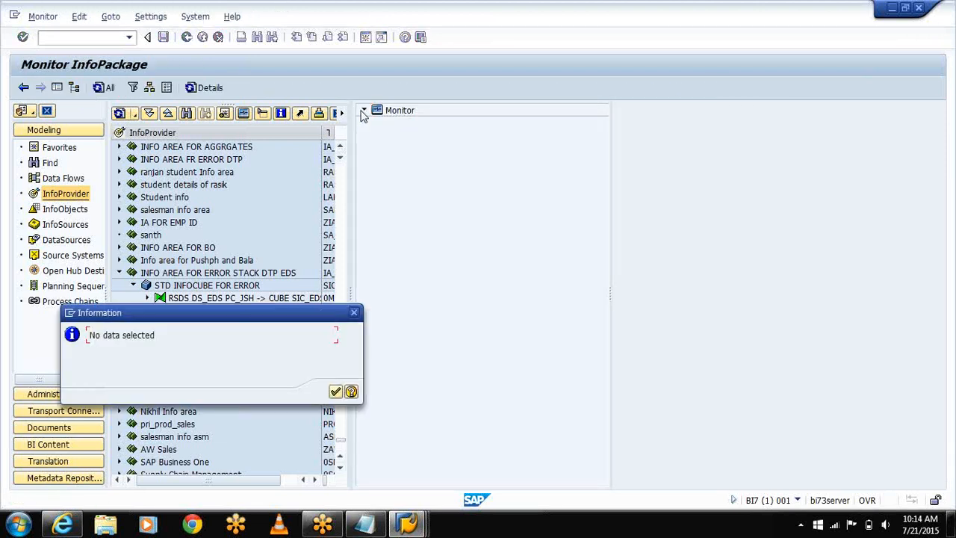
pyautogui.click(338, 393)
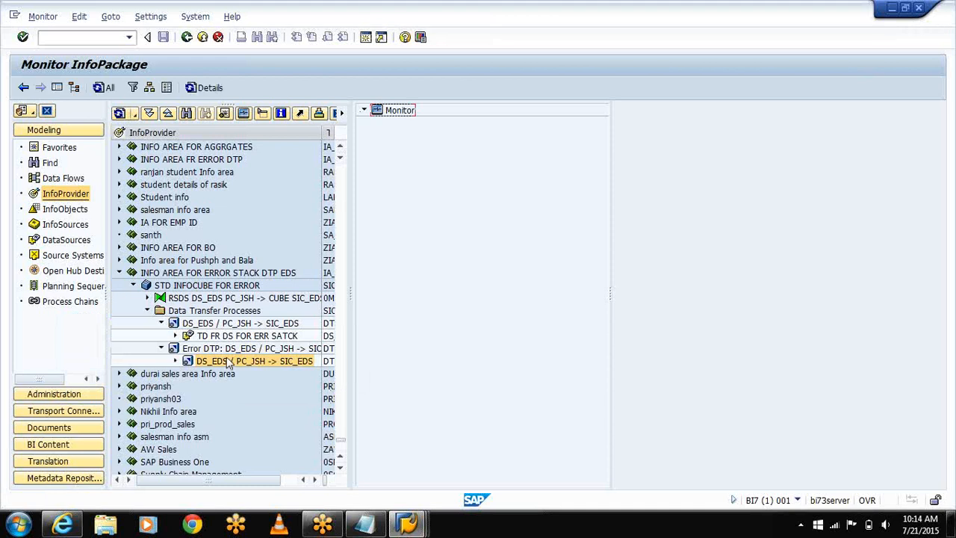
# Execute the DTP DS_EDS / PC_JSH -> SIC_EDS nested under the Error DTP and refresh its request monitor.
pyautogui.doubleClick(227, 362)
pyautogui.click(695, 316)
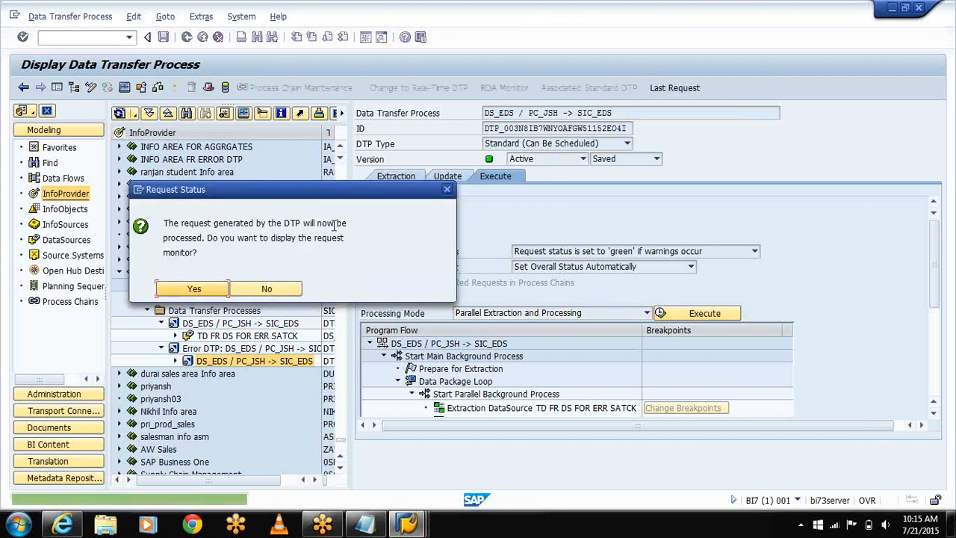
pyautogui.click(196, 290)
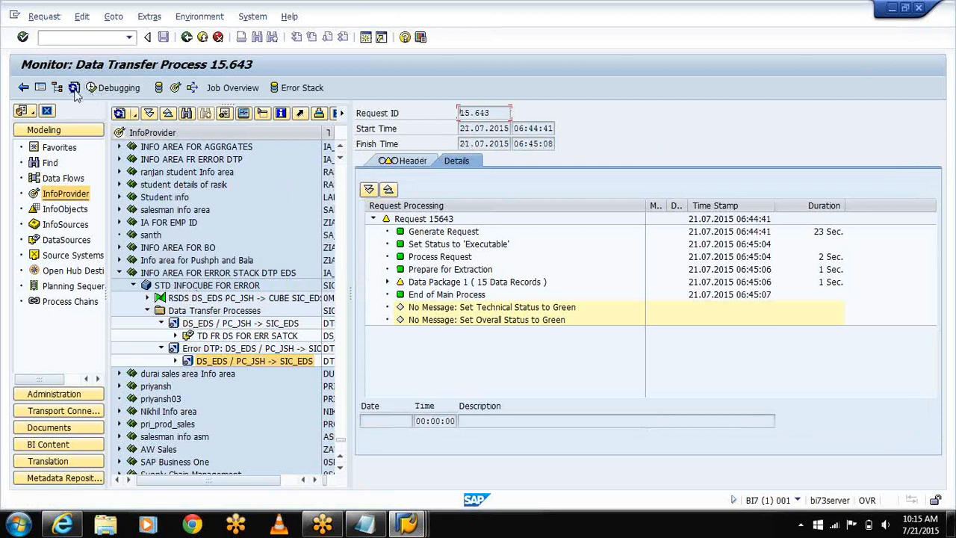
pyautogui.click(74, 88)
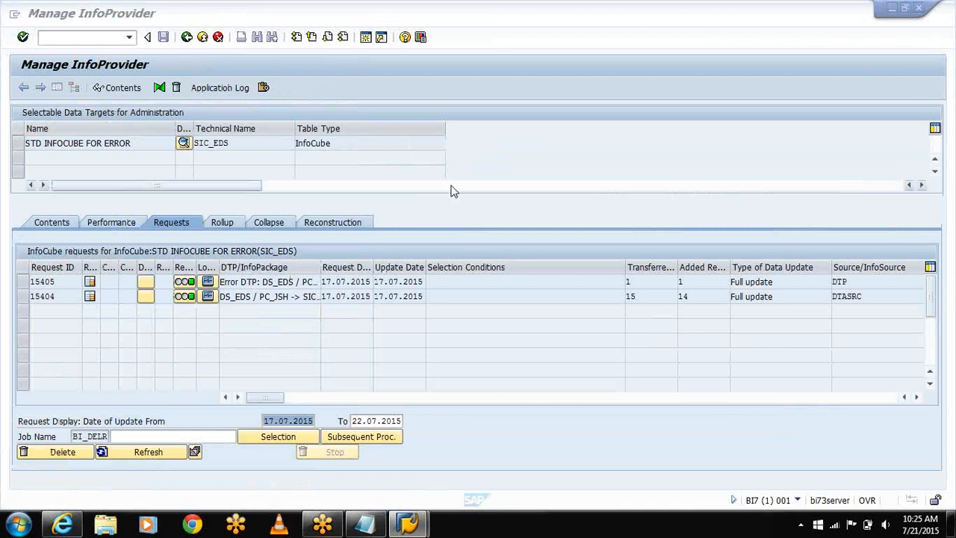
# Check the monitor of request 15405, and open the contents selection screen of InfoCube SIC_EDS with that request selected.
pyautogui.click(208, 282)
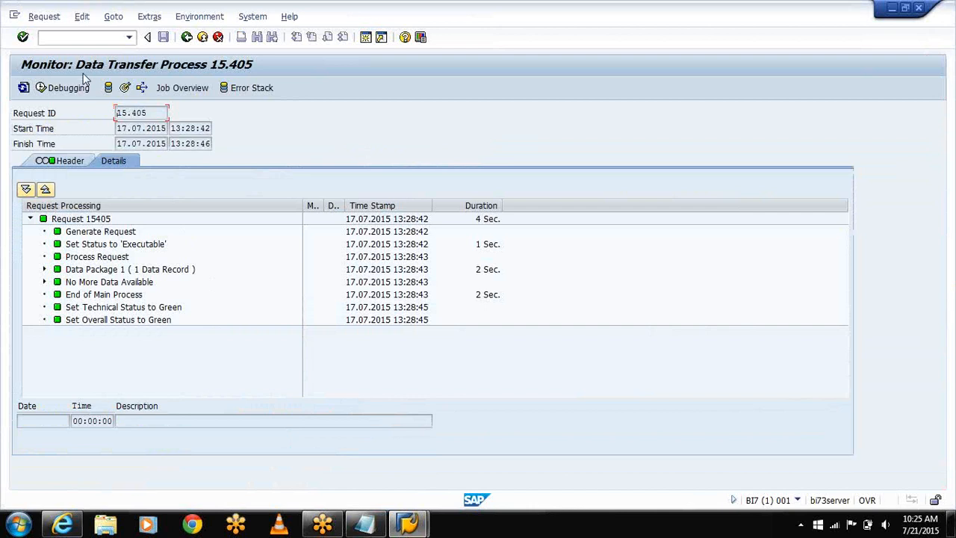
pyautogui.click(124, 89)
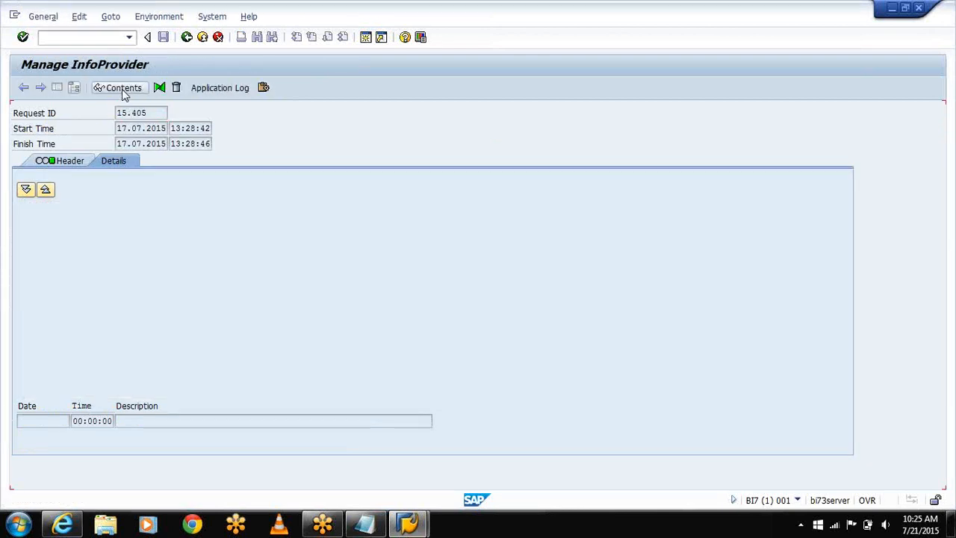
pyautogui.click(18, 143)
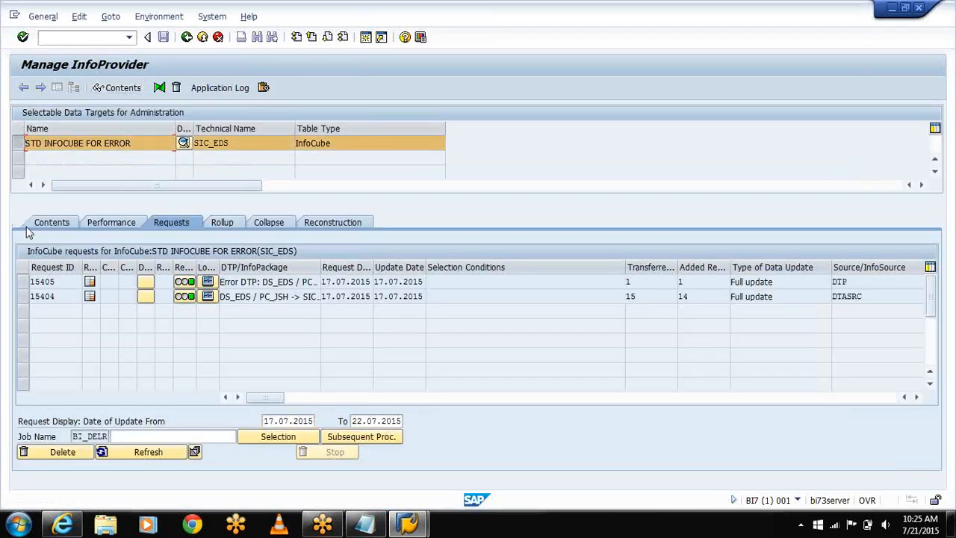
pyautogui.click(21, 282)
pyautogui.click(114, 88)
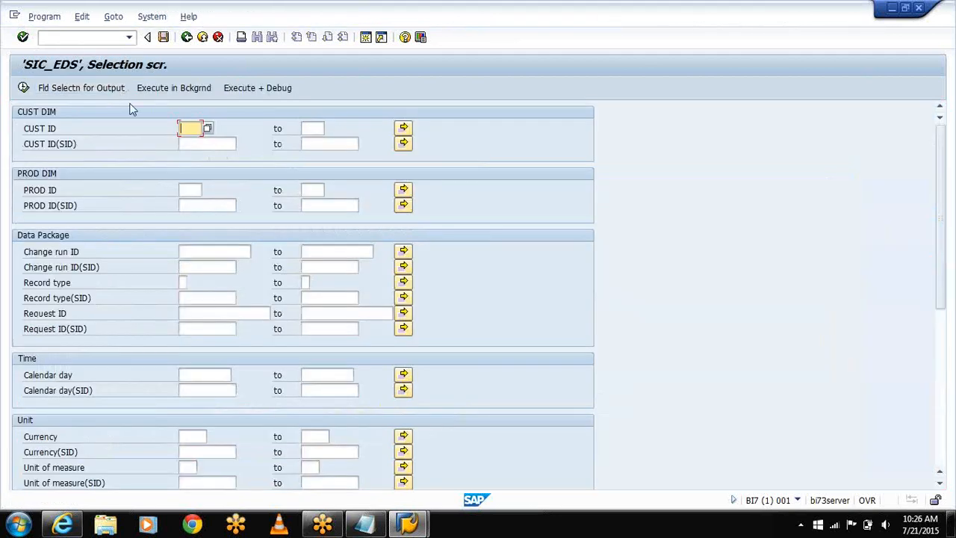
# List the SIC_EDS contents with CUST ID, PROD ID, Calendar day, Currency, Unit of measure and the key figures as output fields.
pyautogui.click(101, 87)
pyautogui.click(27, 129)
pyautogui.click(27, 190)
pyautogui.click(27, 375)
pyautogui.click(26, 437)
pyautogui.click(28, 467)
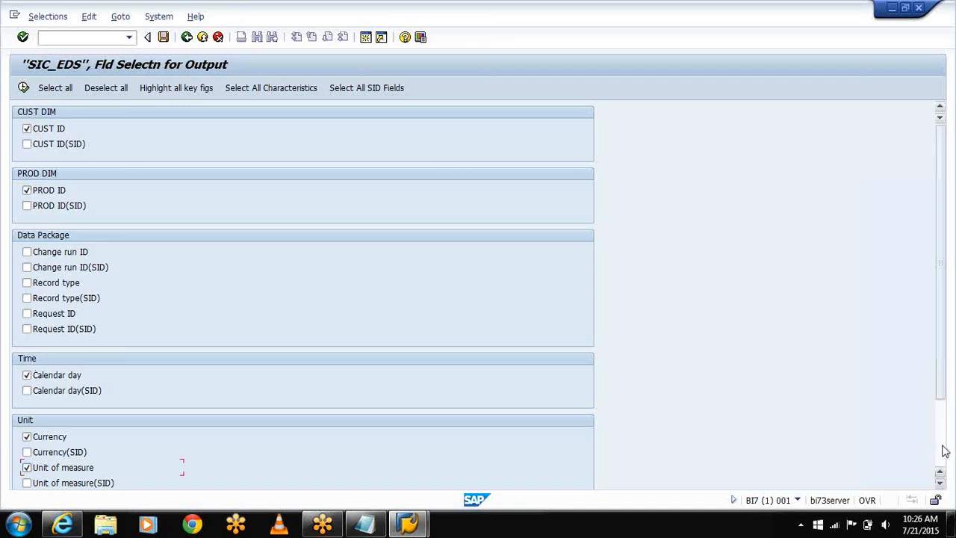
pyautogui.scroll(-3, 943, 452)
pyautogui.click(24, 87)
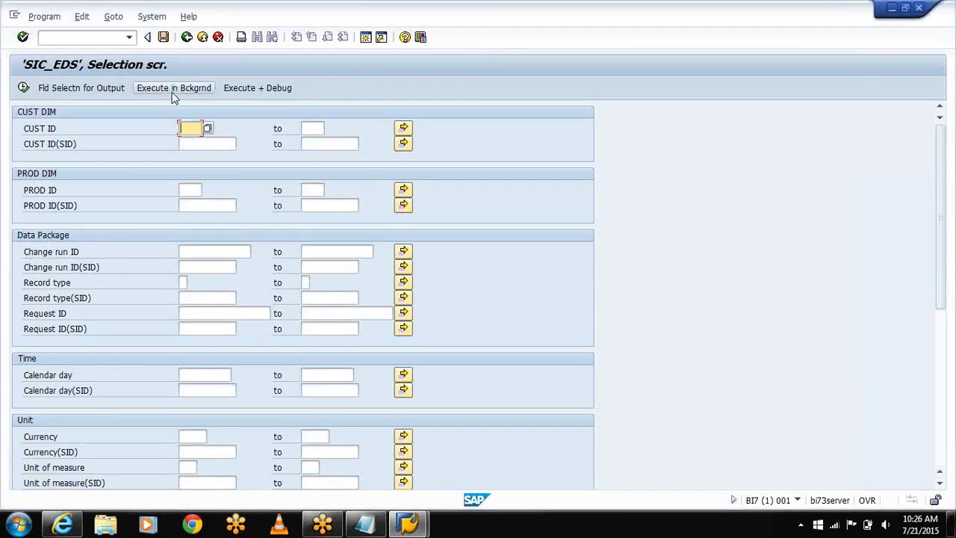
pyautogui.click(24, 88)
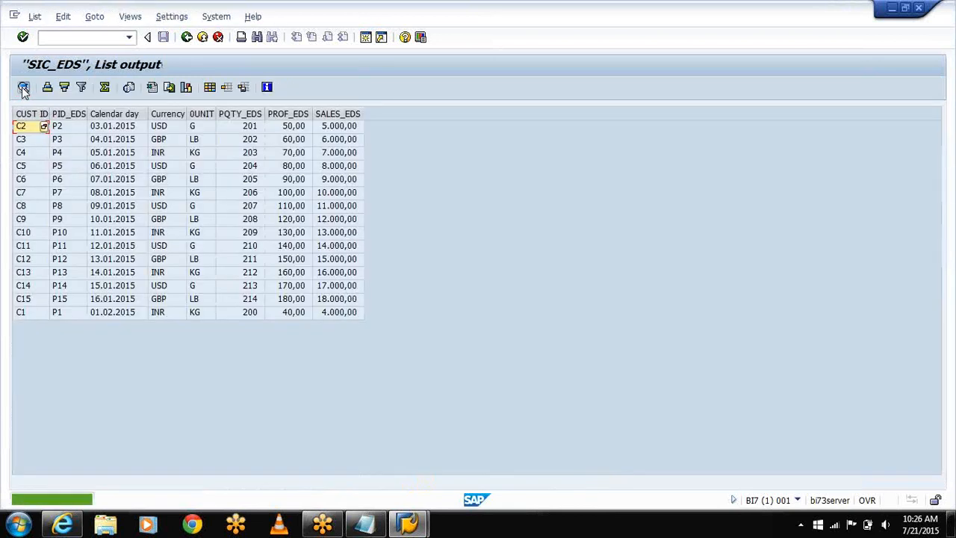
# Leave the SIC_EDS list output and the InfoProvider administration, returning to the monitor of DTP request 15.644.
pyautogui.click(186, 39)
pyautogui.click(186, 38)
pyautogui.click(186, 38)
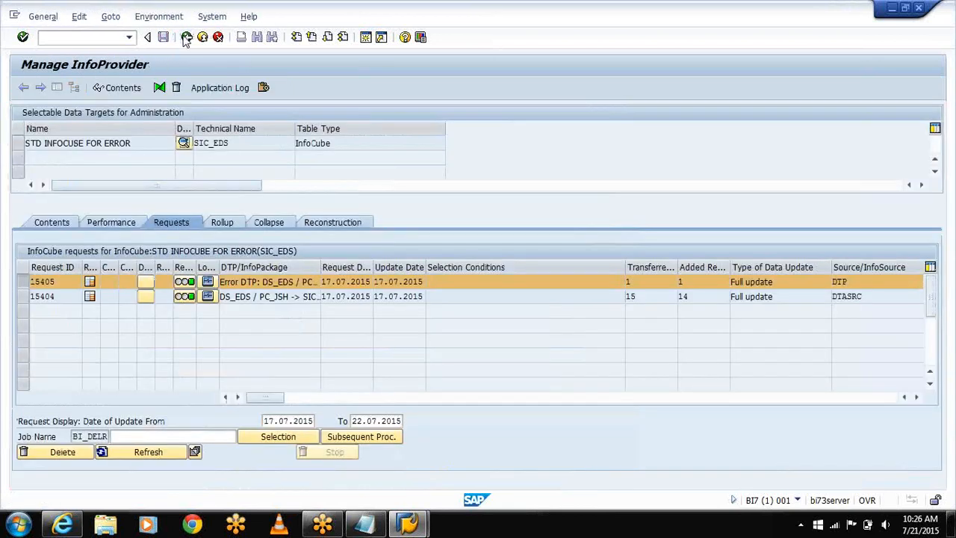
pyautogui.click(186, 38)
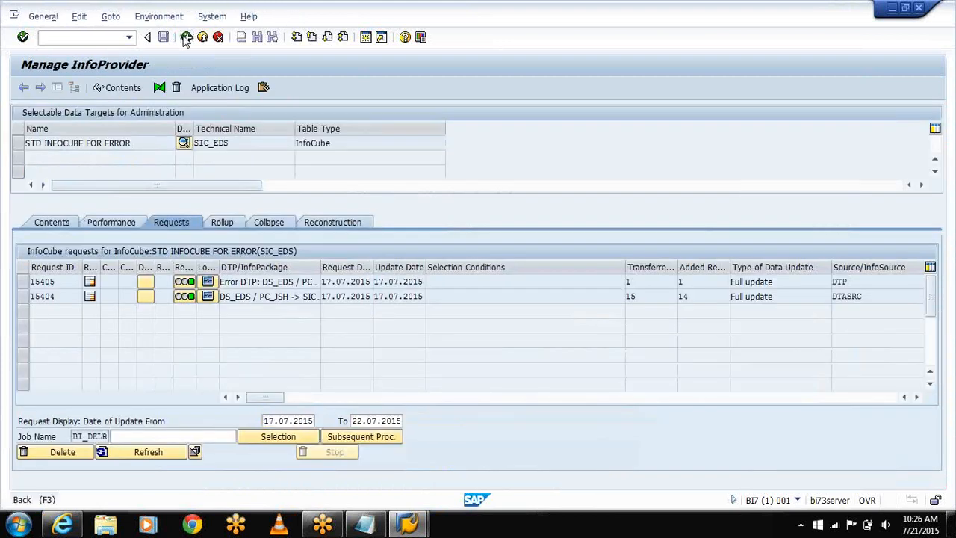
pyautogui.click(186, 38)
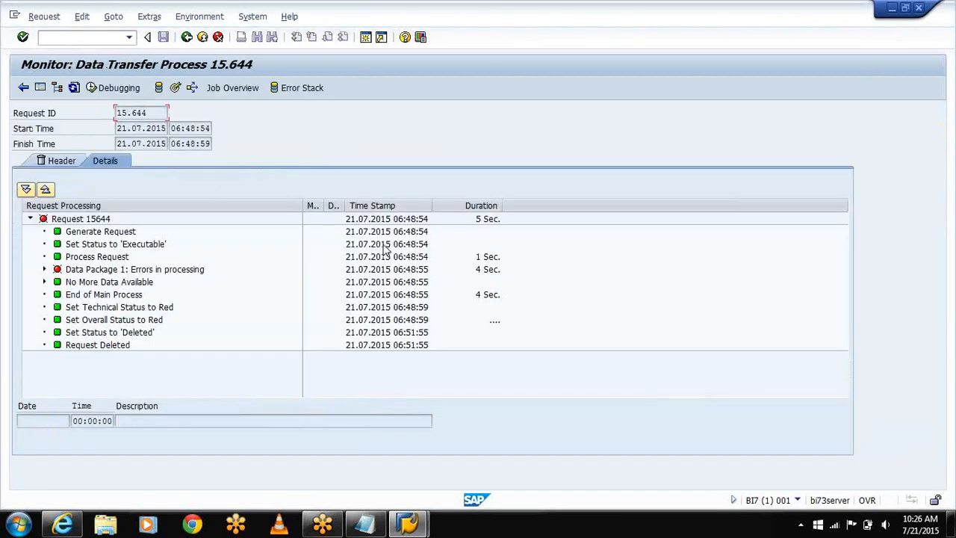
# Exit the monitor and the workbench to SAP Easy Access, decline logging off, and start transaction RSA1.
pyautogui.click(186, 37)
pyautogui.click(188, 38)
pyautogui.click(187, 38)
pyautogui.click(188, 38)
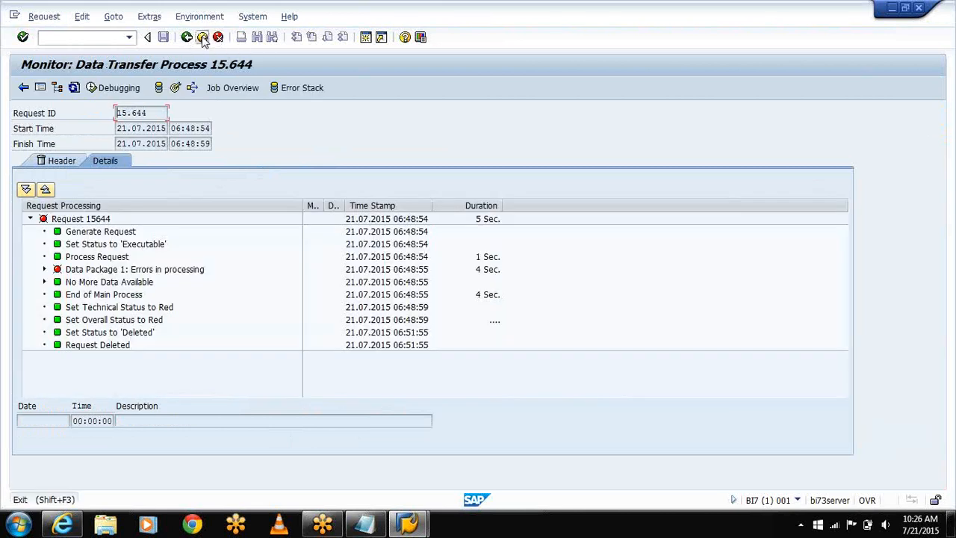
pyautogui.click(203, 38)
pyautogui.click(203, 39)
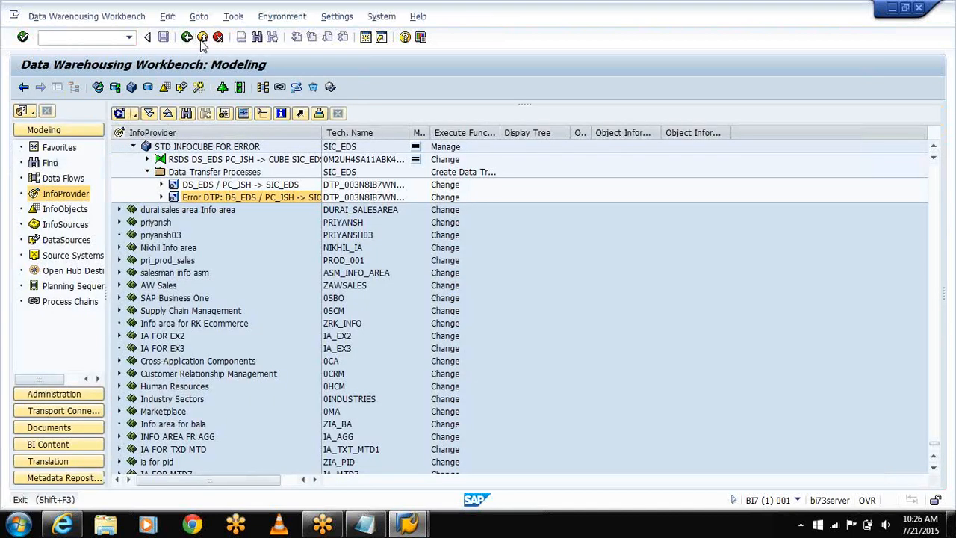
pyautogui.click(201, 39)
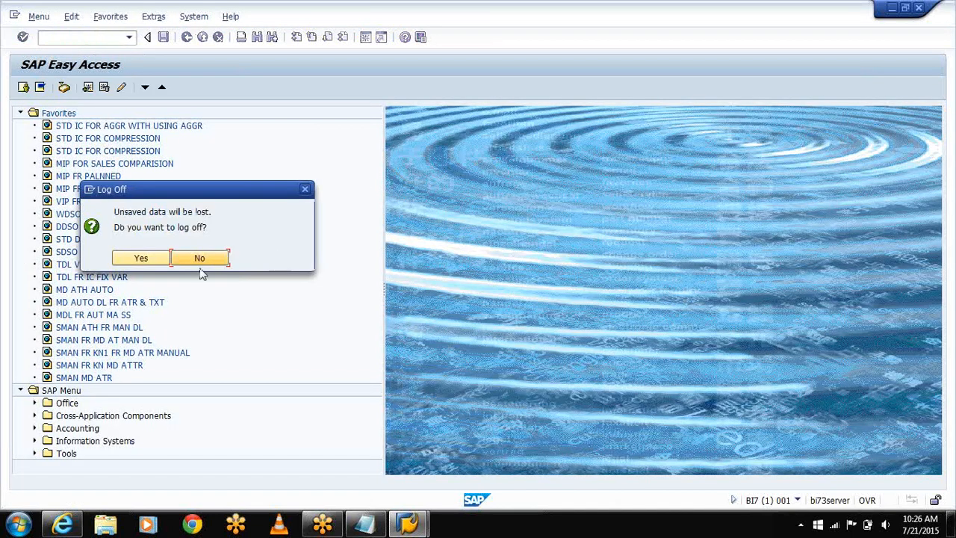
pyautogui.click(202, 258)
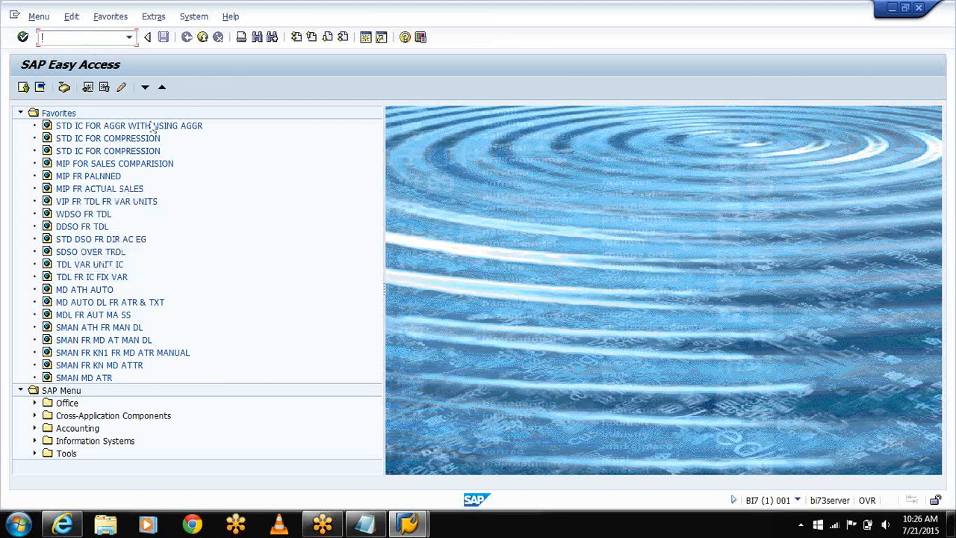
pyautogui.write('rsa1')
pyautogui.press('Return')
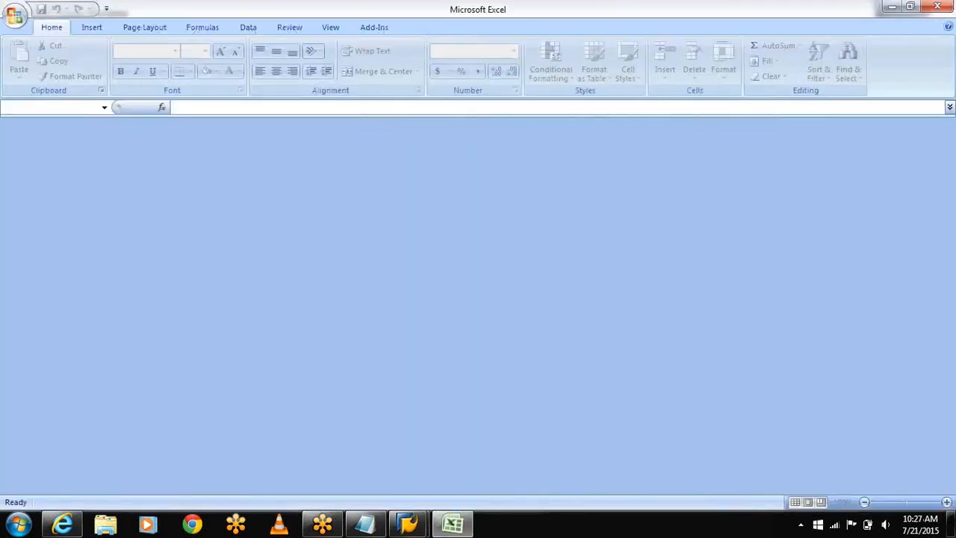
# Try to start a new BEx query by logging on to system BW with the account password.
pyautogui.click(359, 30)
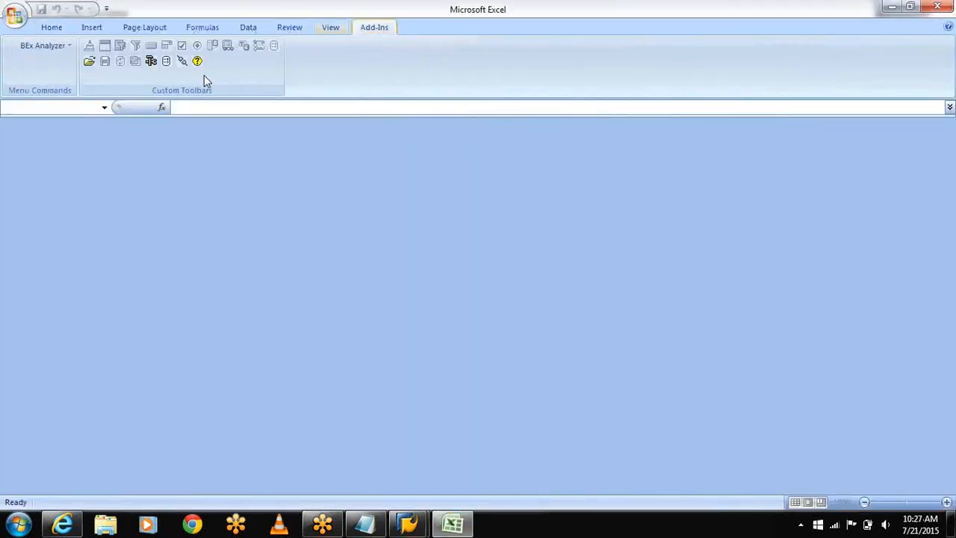
pyautogui.click(151, 61)
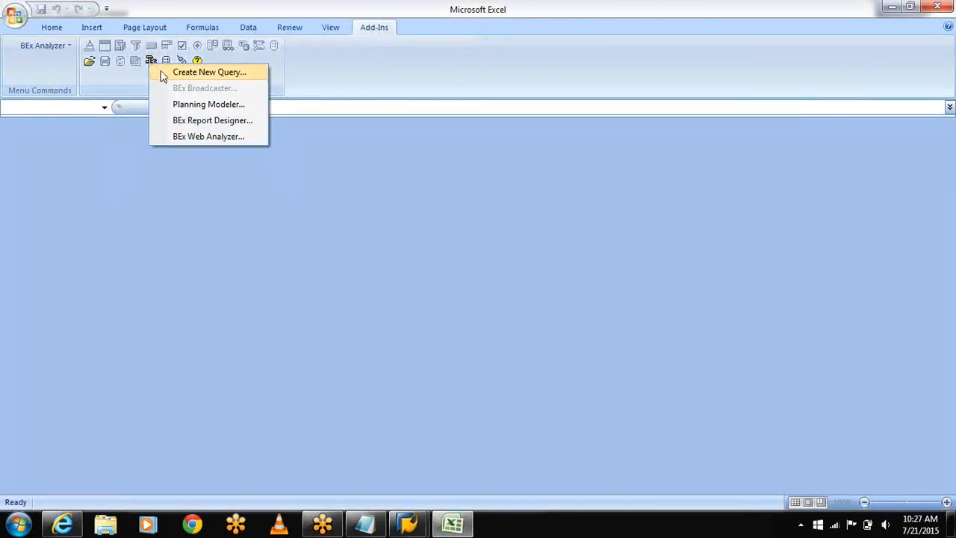
pyautogui.click(162, 74)
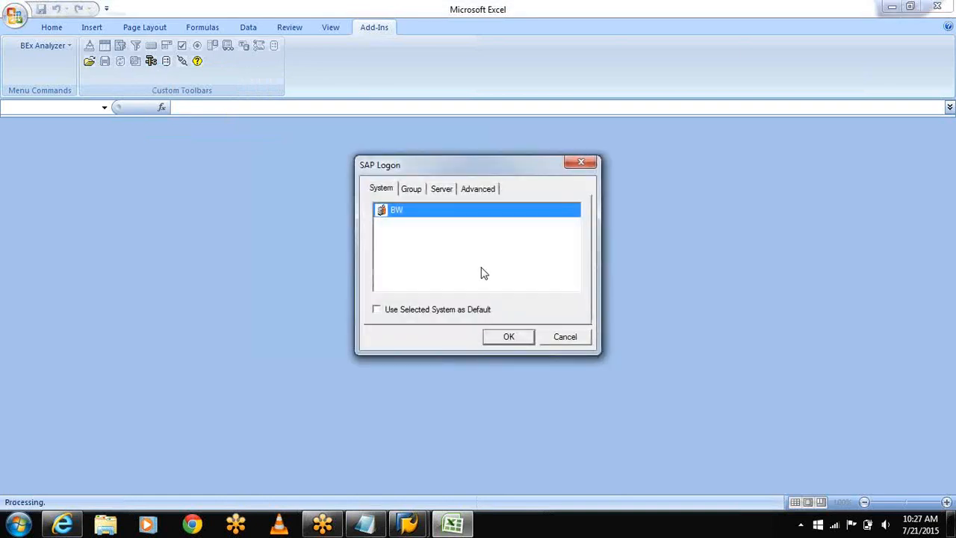
pyautogui.click(509, 337)
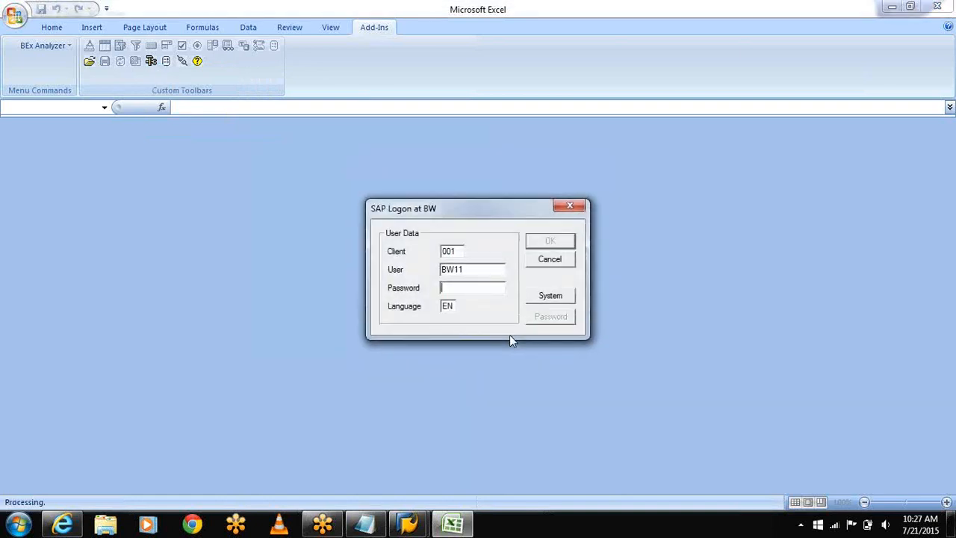
pyautogui.write('*********')
pyautogui.press('Return')
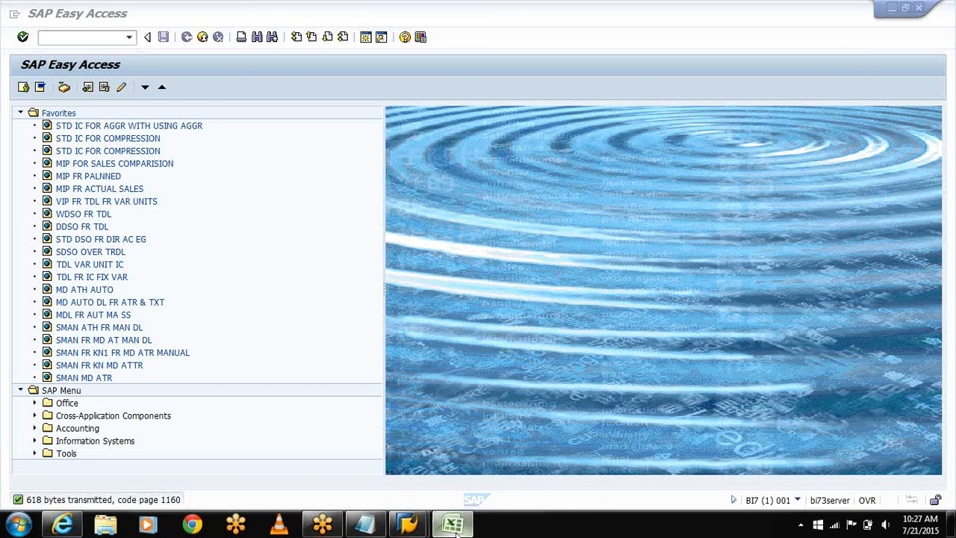
pyautogui.click(892, 9)
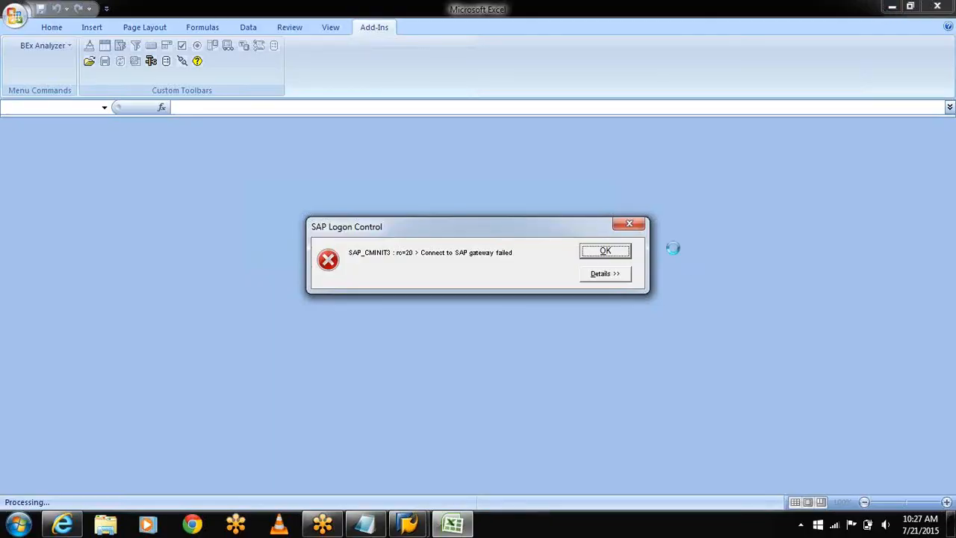
pyautogui.click(612, 256)
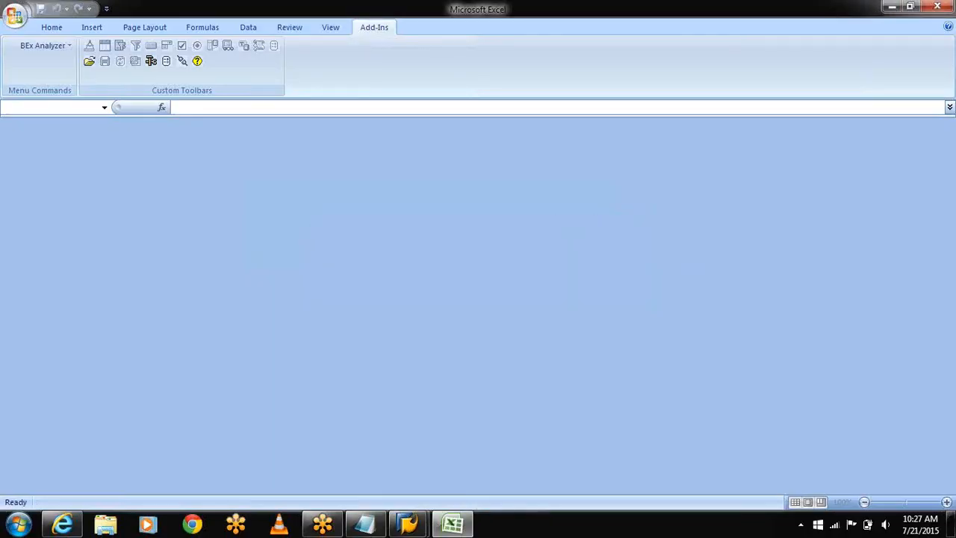
# Launch the creation of a new BEx query again, logging on to system BW with the account password.
pyautogui.click(151, 61)
pyautogui.click(156, 73)
pyautogui.click(507, 336)
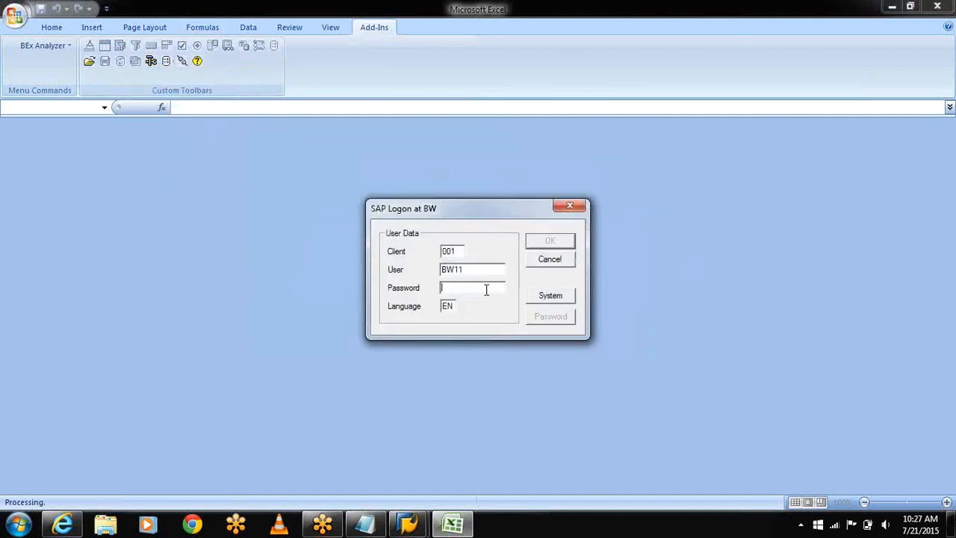
pyautogui.write('*')
pyautogui.press('BackSpace')
pyautogui.hotkey('shift', 'Tab')
pyautogui.write('B')
pyautogui.press('BackSpace')
pyautogui.write('********')
pyautogui.press('Return')
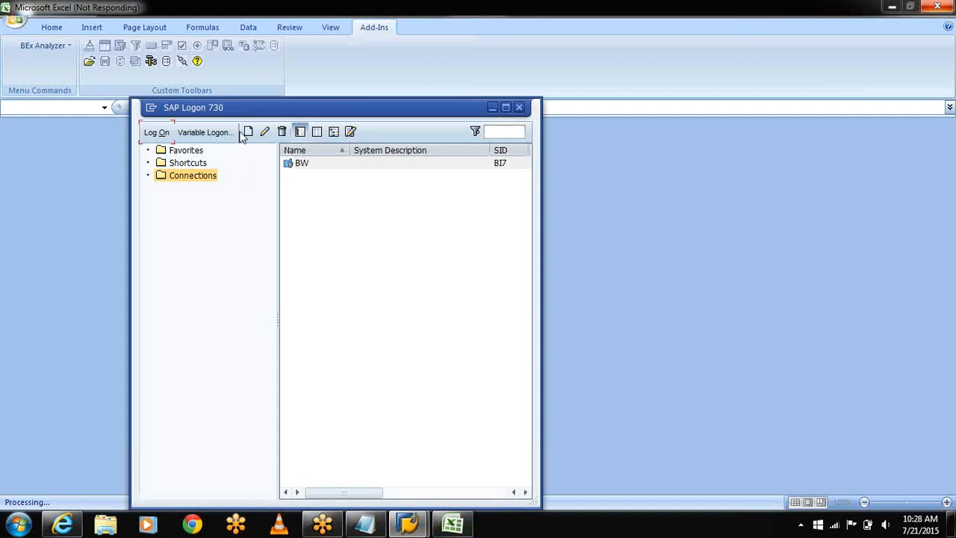
pyautogui.click(492, 107)
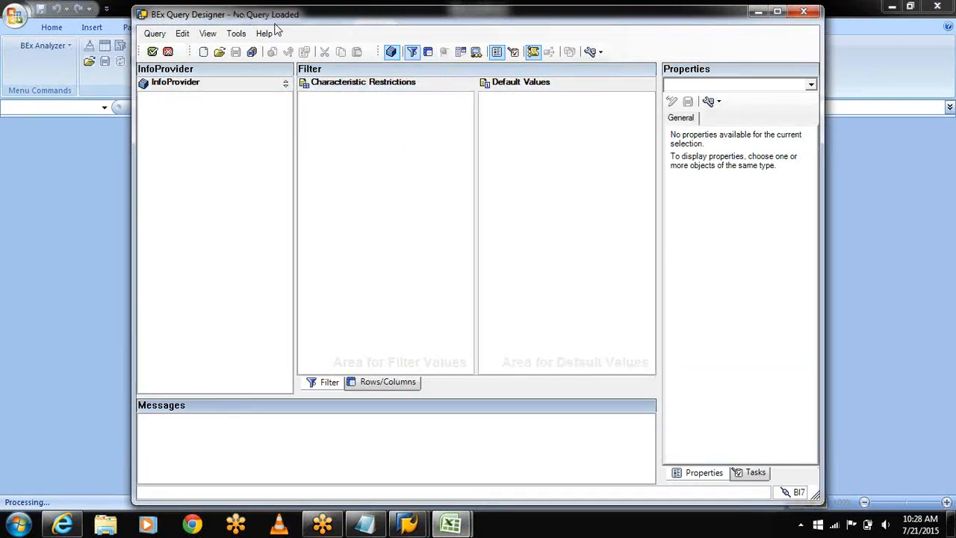
# Create a new query on the InfoProvider found by the technical name SIC_EDS.
pyautogui.click(202, 52)
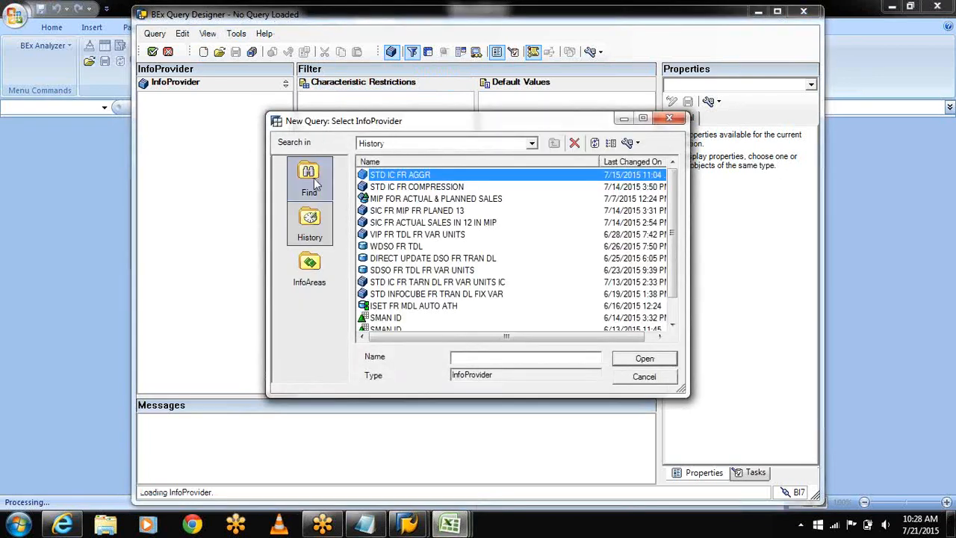
pyautogui.click(314, 182)
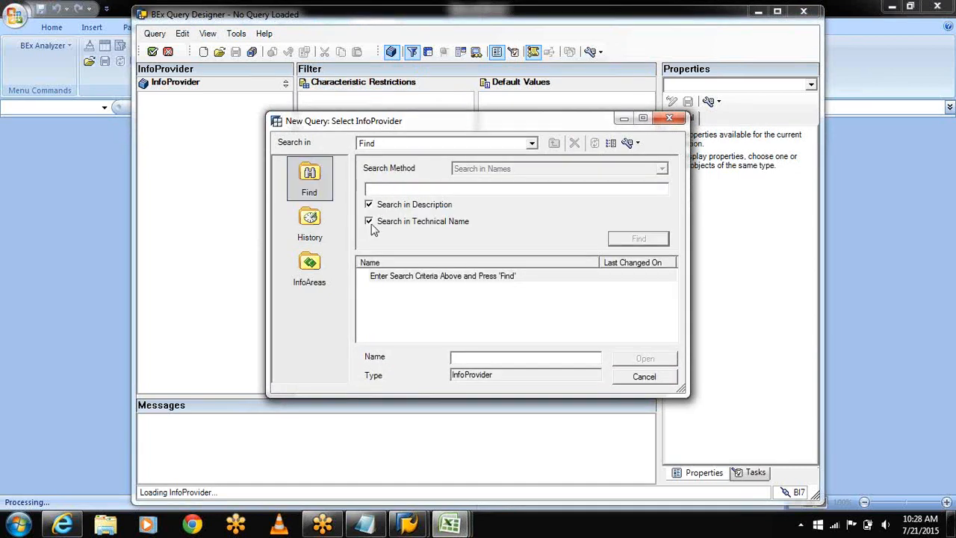
pyautogui.write('SIC_EDS')
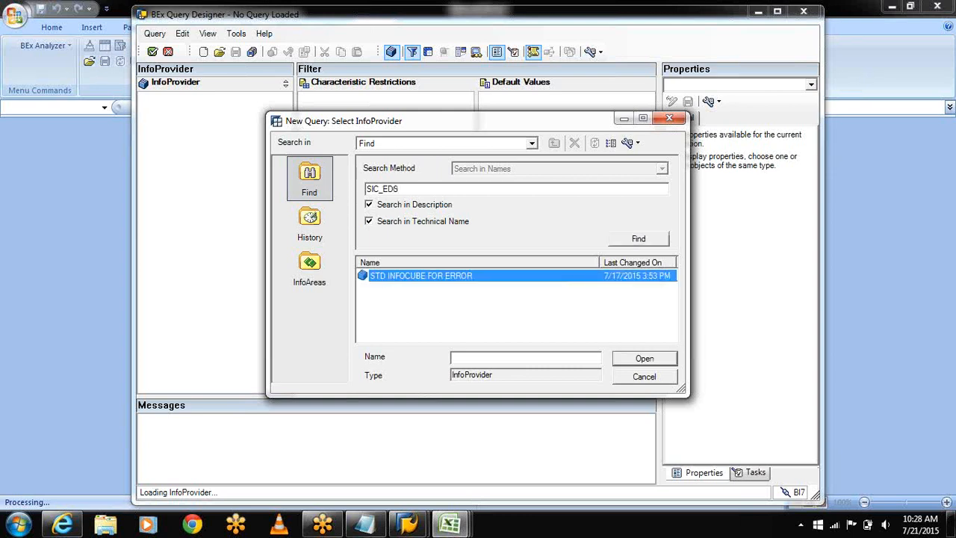
pyautogui.click(643, 360)
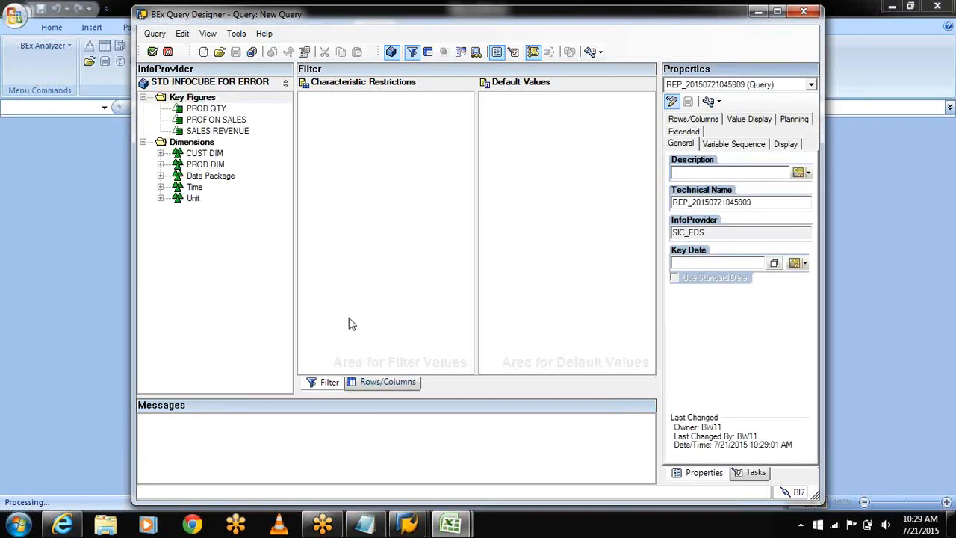
# Place the characteristics CUST ID and PROD ID in the rows of the query.
pyautogui.click(387, 384)
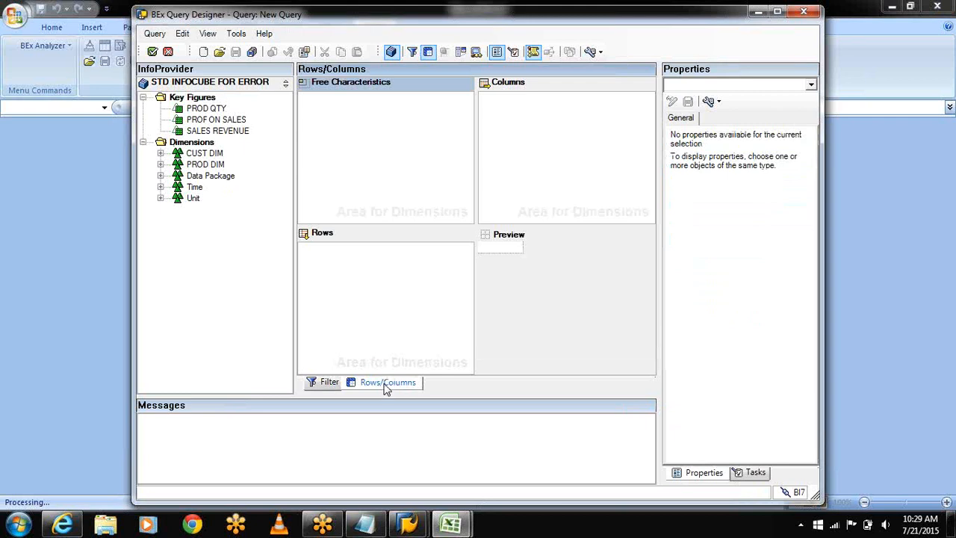
pyautogui.click(161, 153)
pyautogui.moveTo(203, 165); pyautogui.dragTo(360, 282)
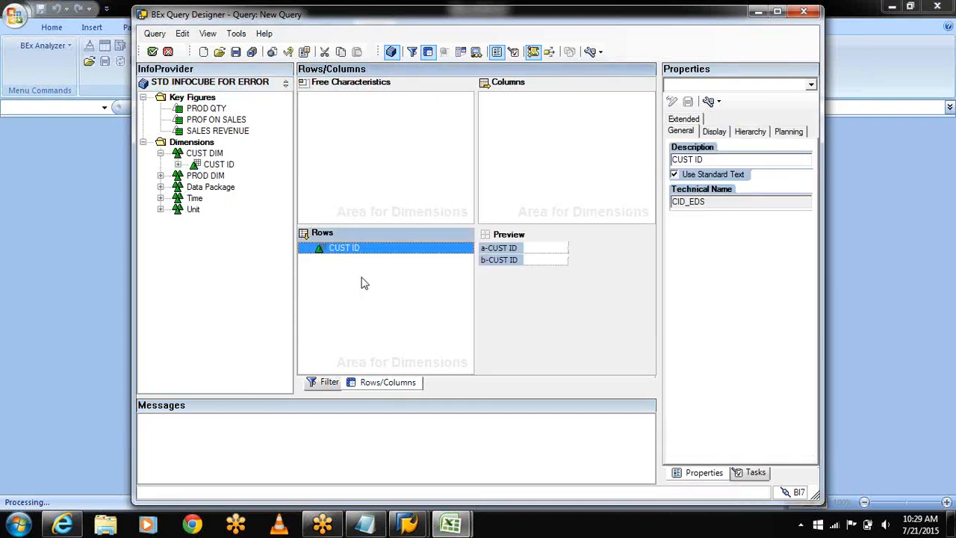
pyautogui.click(161, 176)
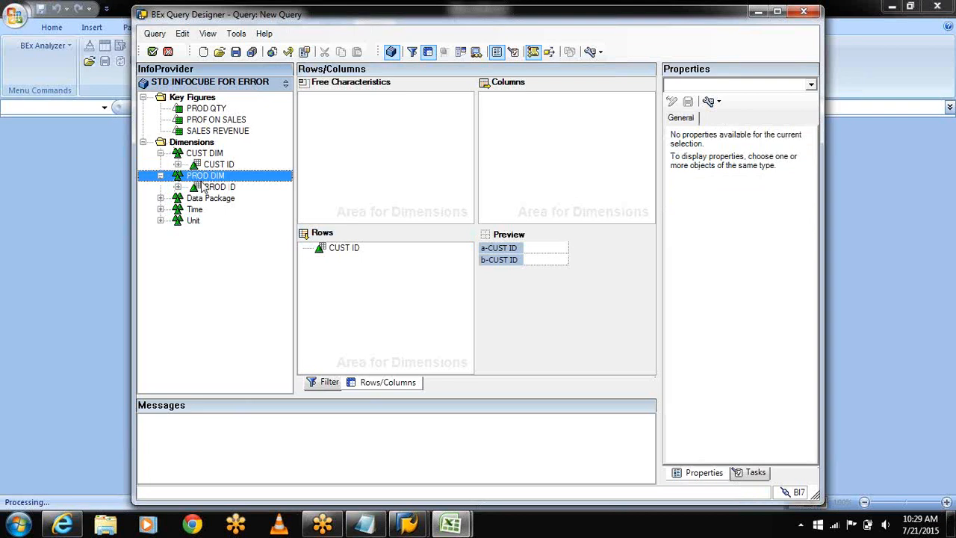
pyautogui.moveTo(211, 187); pyautogui.dragTo(393, 273)
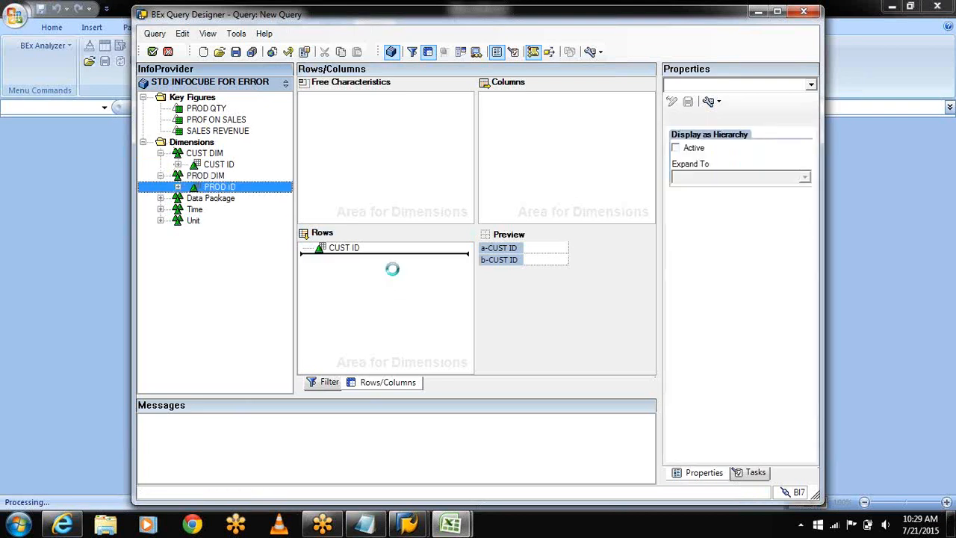
# Add the key figures PROD QTY, PROF ON SALES and SALES REVENUE to the query's columns.
pyautogui.click(213, 110)
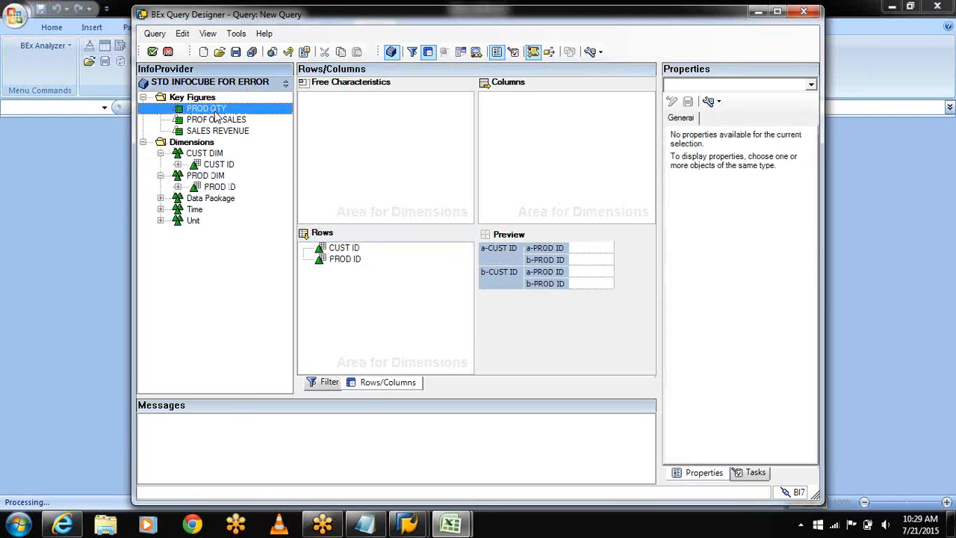
pyautogui.keyDown('ctrl'); pyautogui.click(216, 121); pyautogui.keyUp('ctrl')
pyautogui.keyDown('ctrl'); pyautogui.click(217, 132); pyautogui.keyUp('ctrl')
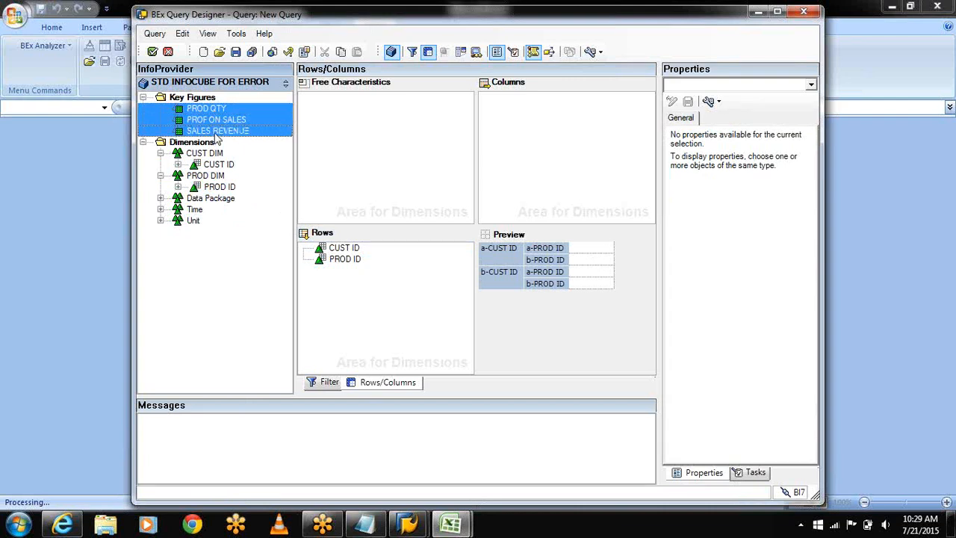
pyautogui.moveTo(215, 137); pyautogui.dragTo(549, 131)
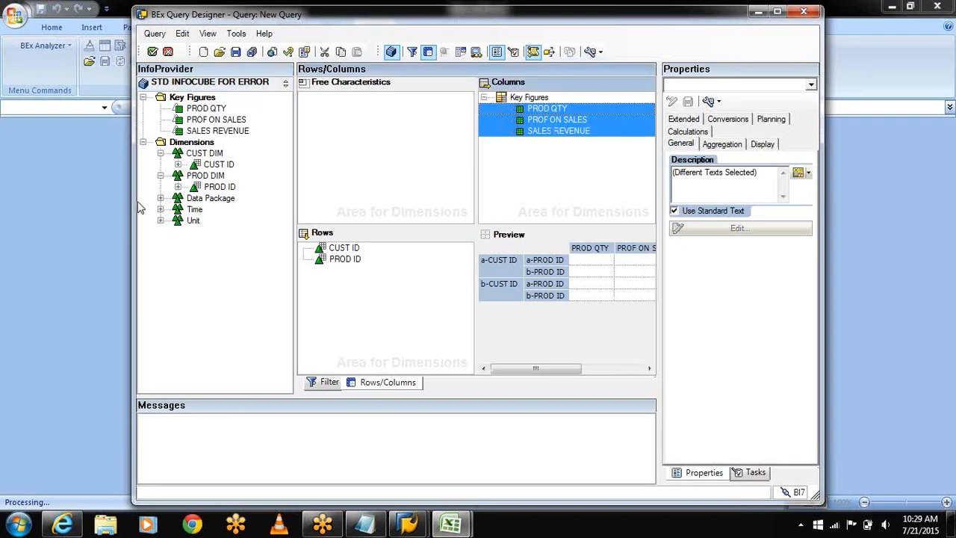
# Add Request ID, Calendar day, Currency and Unit of measure as free characteristics of the query.
pyautogui.click(160, 199)
pyautogui.moveTo(203, 212); pyautogui.dragTo(379, 105)
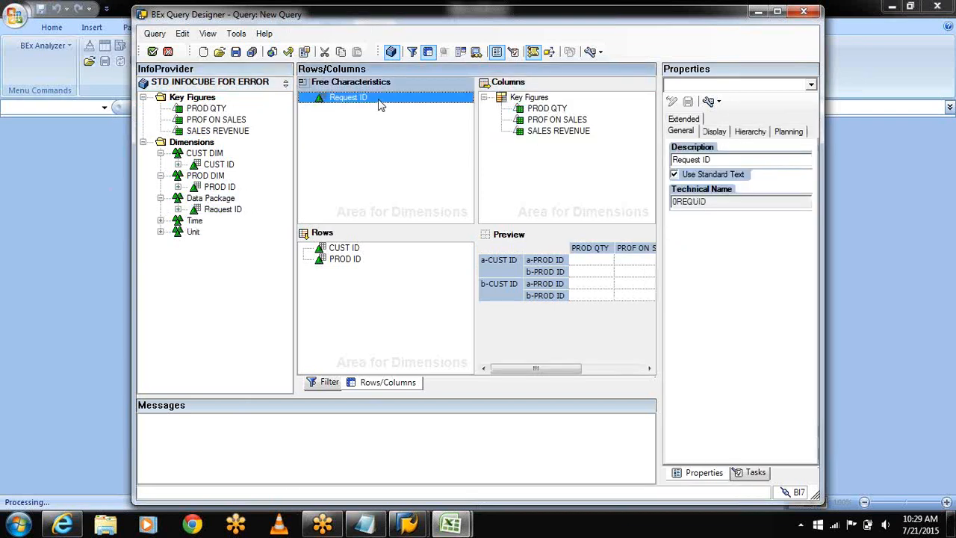
pyautogui.click(160, 221)
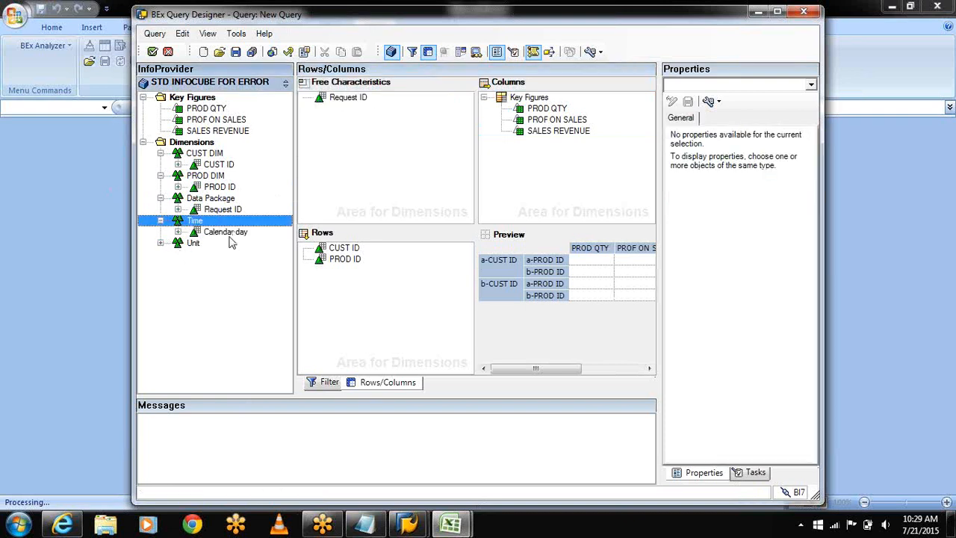
pyautogui.moveTo(225, 232); pyautogui.dragTo(328, 109)
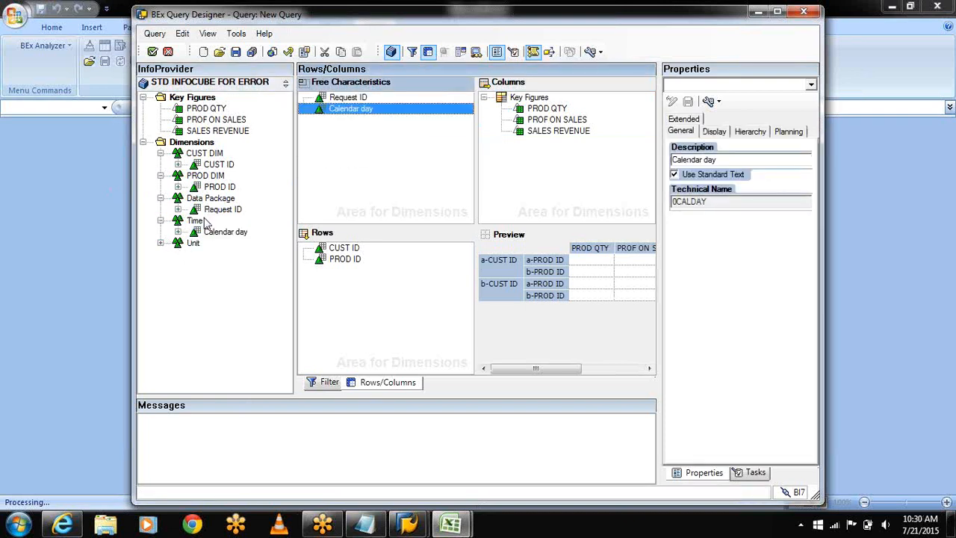
pyautogui.click(159, 242)
pyautogui.moveTo(218, 254); pyautogui.dragTo(373, 143)
pyautogui.moveTo(231, 277); pyautogui.dragTo(377, 173)
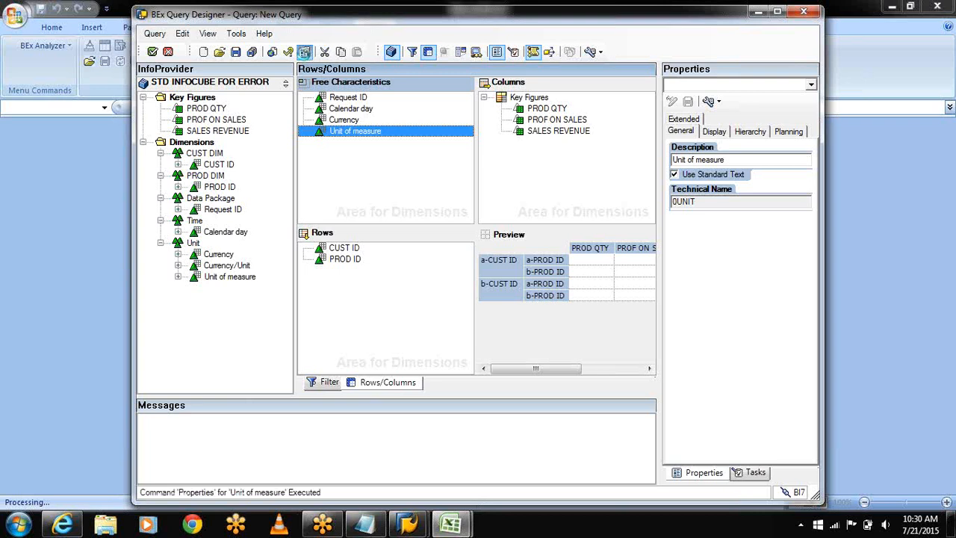
# Allow external access to the query by OLE DB for OLAP and run the query check.
pyautogui.click(304, 52)
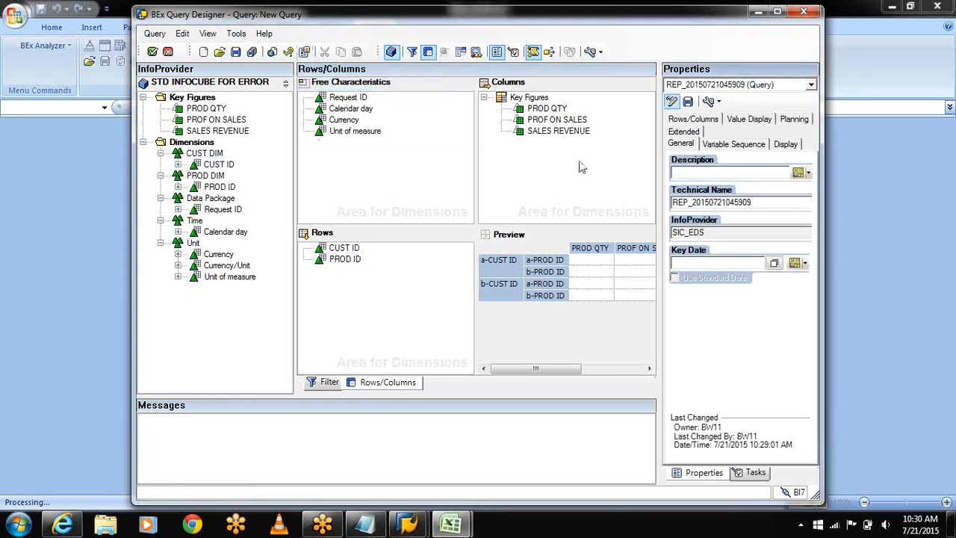
pyautogui.click(687, 133)
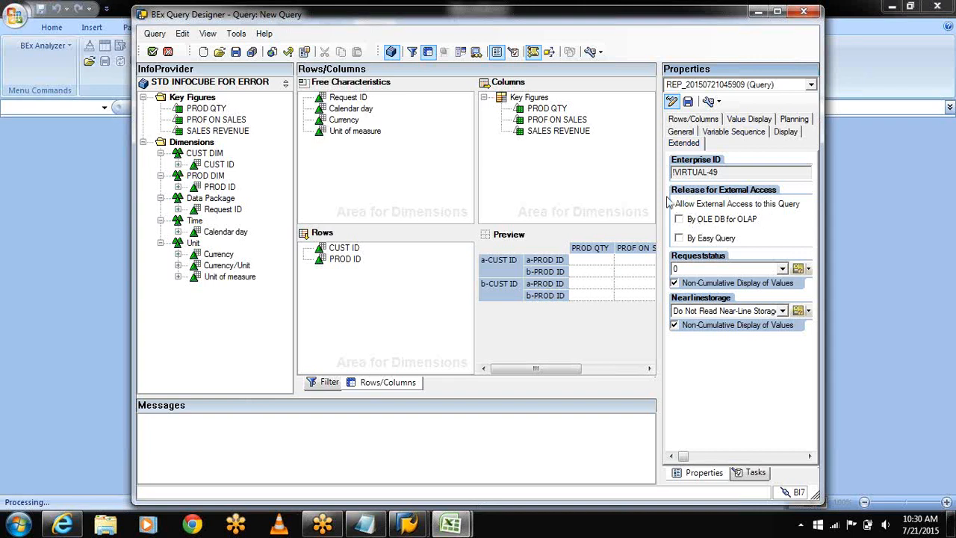
pyautogui.click(679, 220)
pyautogui.click(286, 53)
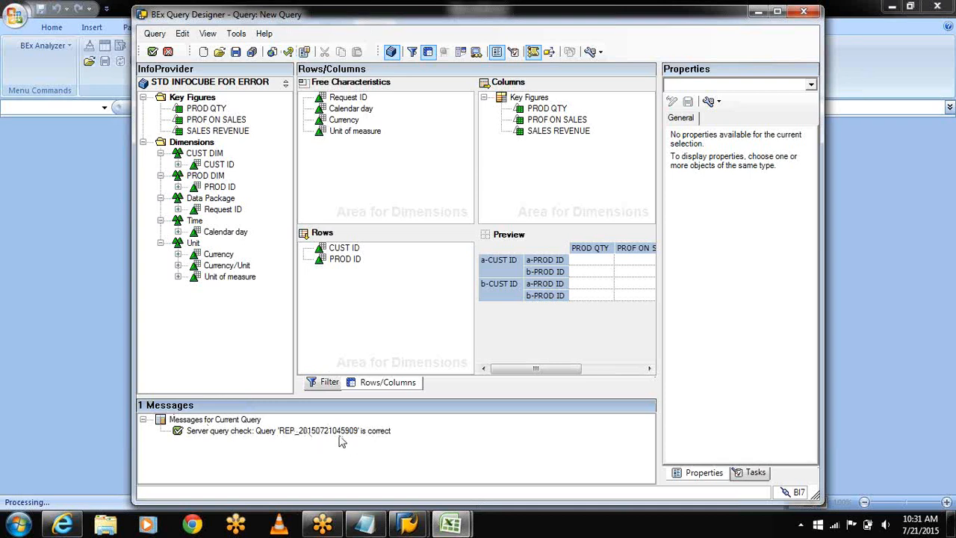
# Save the query with the description ERR DTP and the technical name SIC_EDS_ERDTP.
pyautogui.click(236, 52)
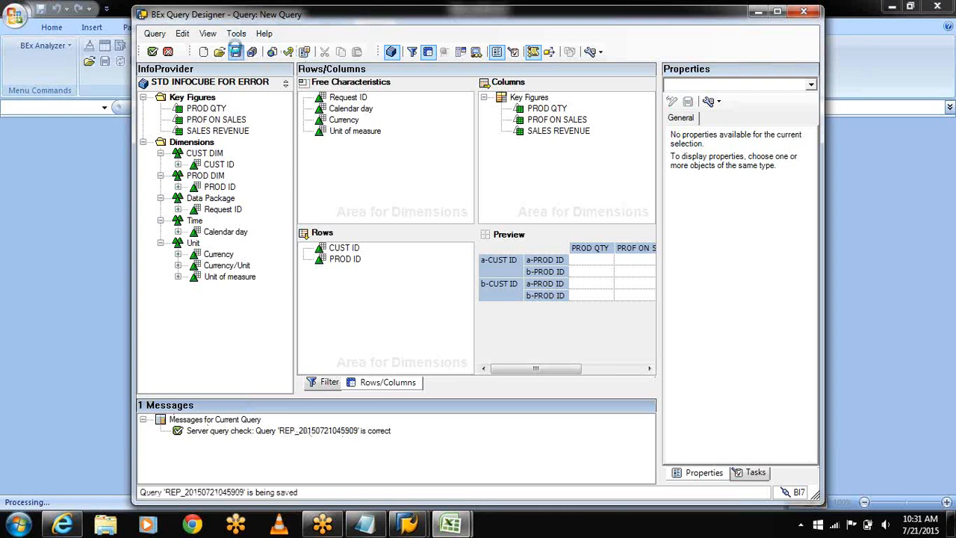
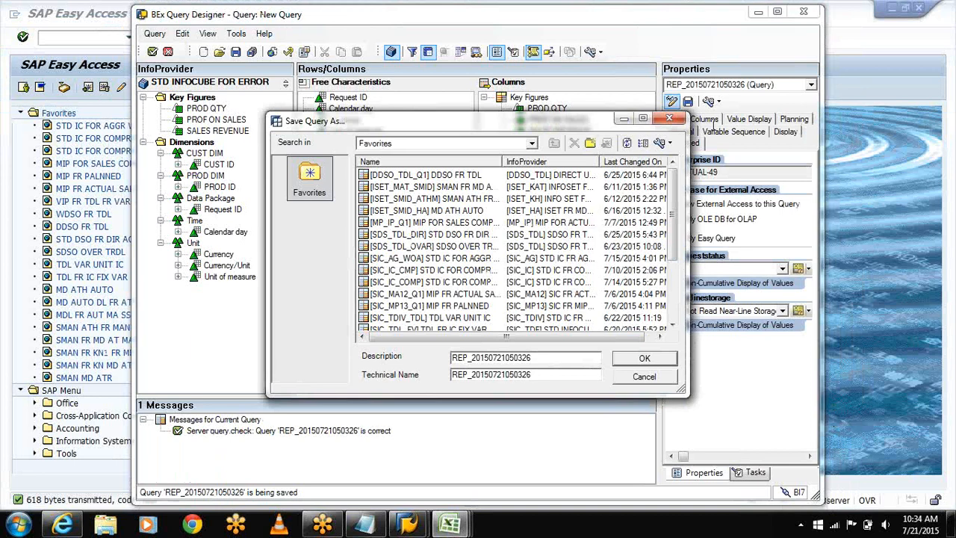
pyautogui.click(546, 357)
pyautogui.press('BackSpace')
pyautogui.press('BackSpace')
pyautogui.press('BackSpace')
pyautogui.press('BackSpace')
pyautogui.press('BackSpace')
pyautogui.press('BackSpace')
pyautogui.press('BackSpace')
pyautogui.press('BackSpace')
pyautogui.press('BackSpace')
pyautogui.press('BackSpace')
pyautogui.press('BackSpace')
pyautogui.press('BackSpace')
pyautogui.press('BackSpace')
pyautogui.press('BackSpace')
pyautogui.press('BackSpace')
pyautogui.press('BackSpace')
pyautogui.press('BackSpace')
pyautogui.press('BackSpace')
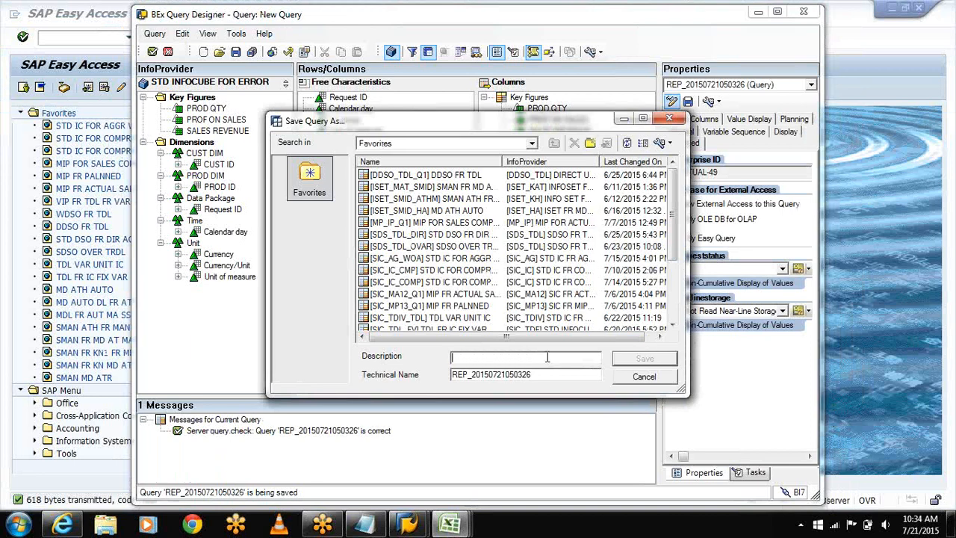
pyautogui.write('ERR DTP')
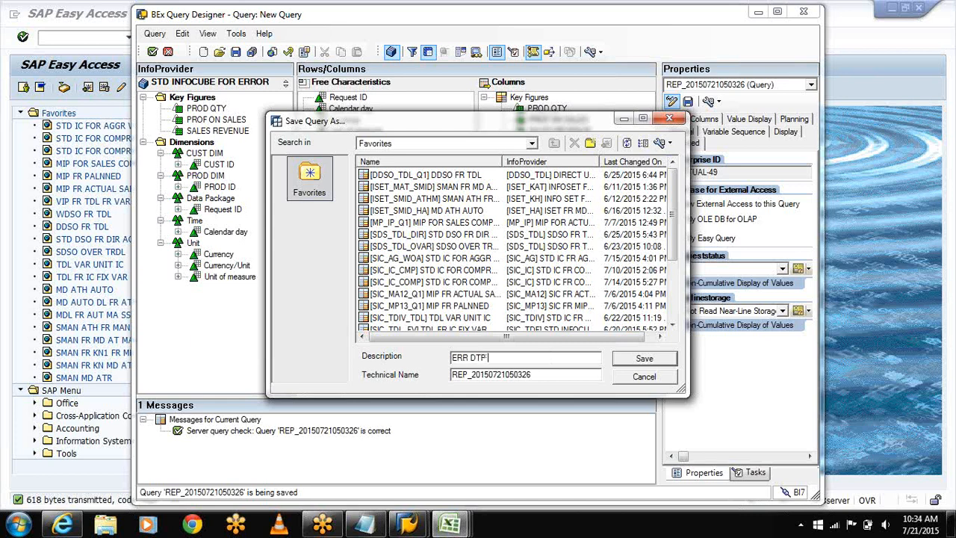
pyautogui.press('Tab')
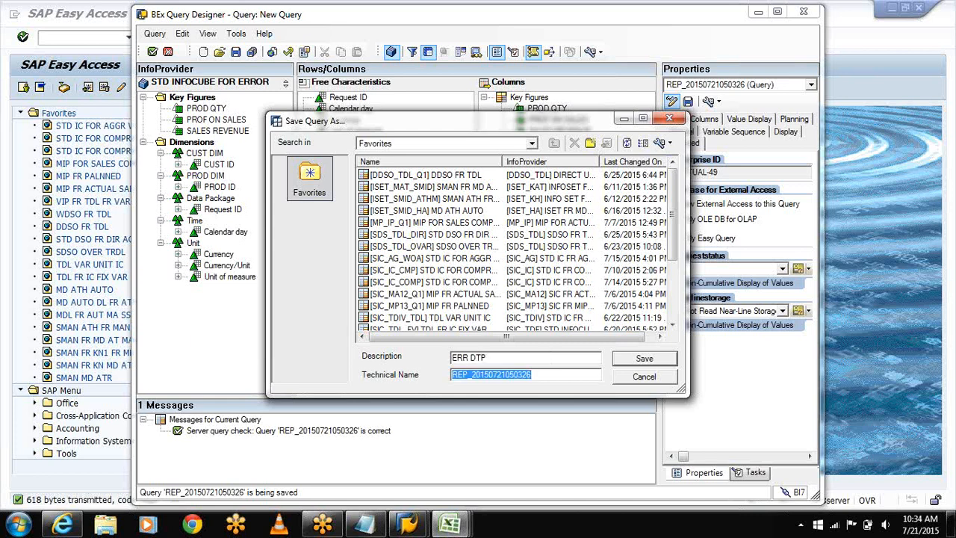
pyautogui.write('SIC')
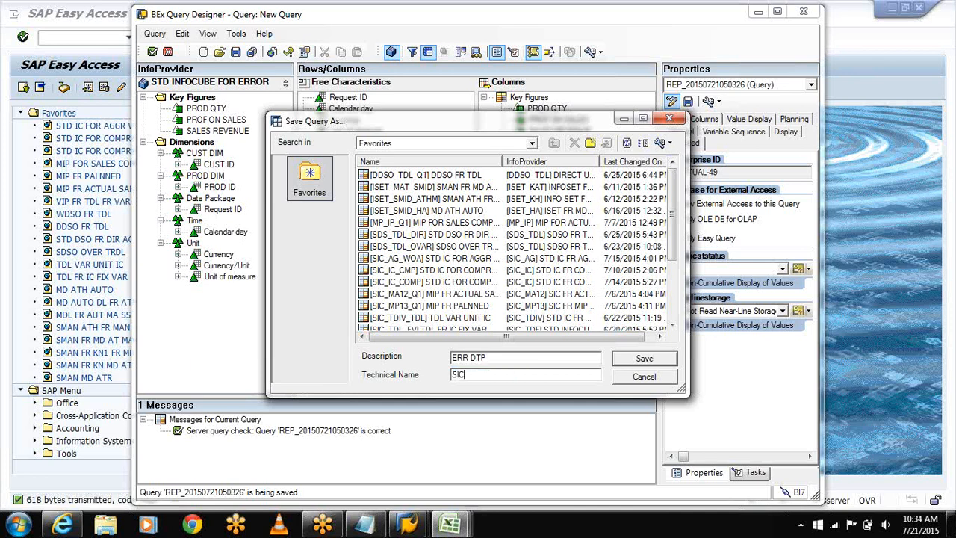
pyautogui.write('_EDS_ERDTP')
pyautogui.click(646, 360)
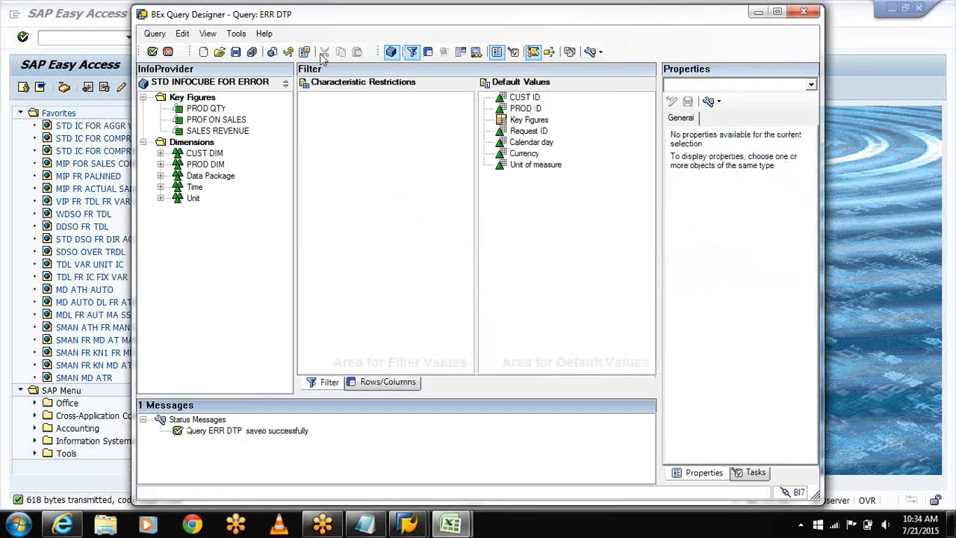
# Leave the query design by executing the saved ERR DTP query and switch to its result workbook in Excel.
pyautogui.click(153, 51)
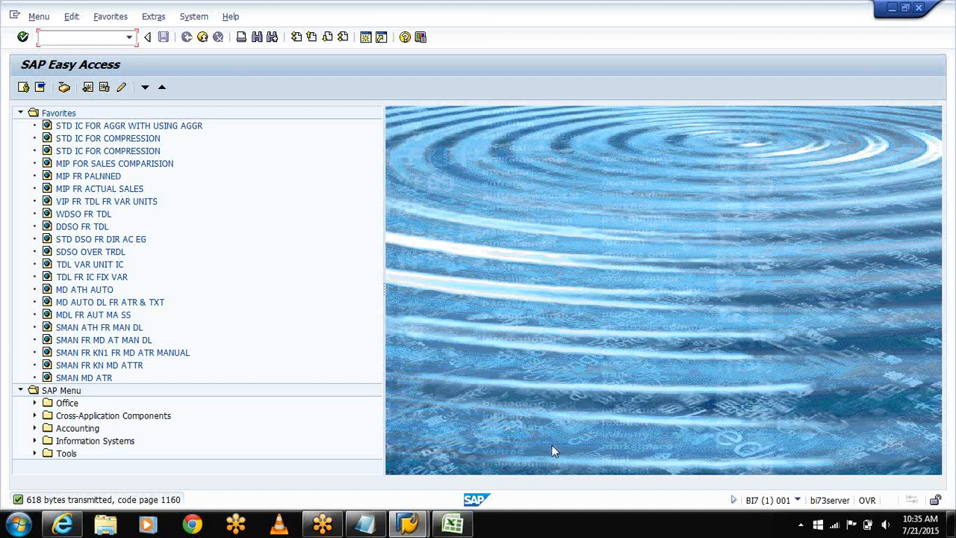
pyautogui.click(454, 525)
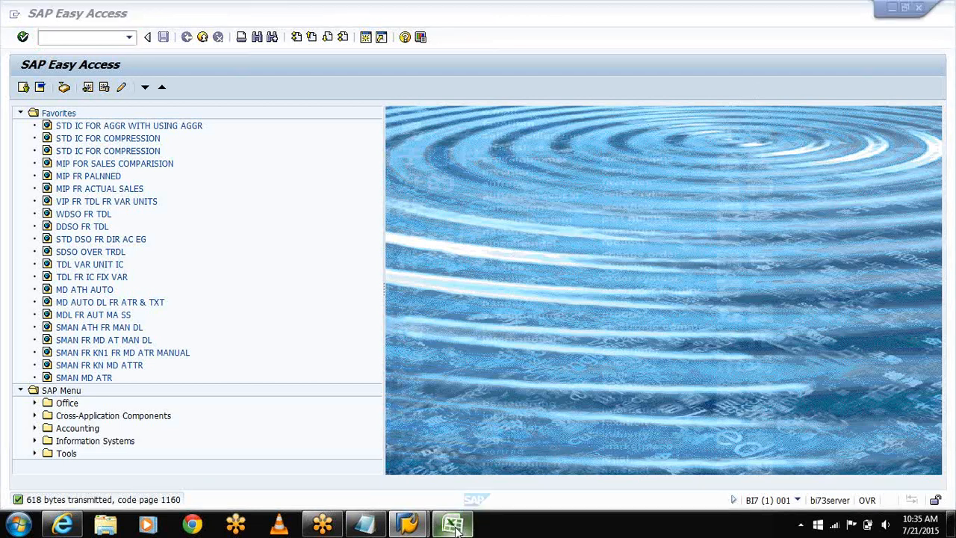
pyautogui.click(411, 379)
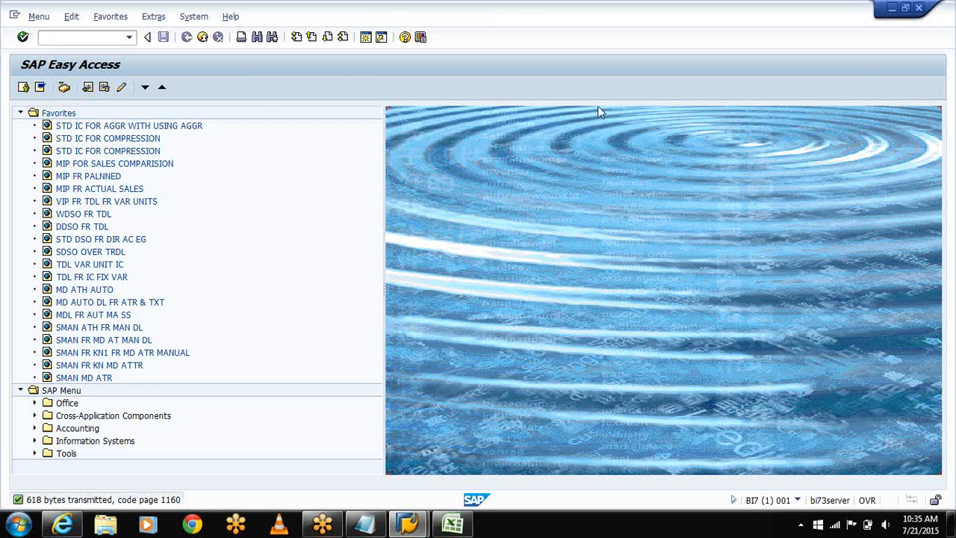
pyautogui.click(616, 18)
pyautogui.click(617, 23)
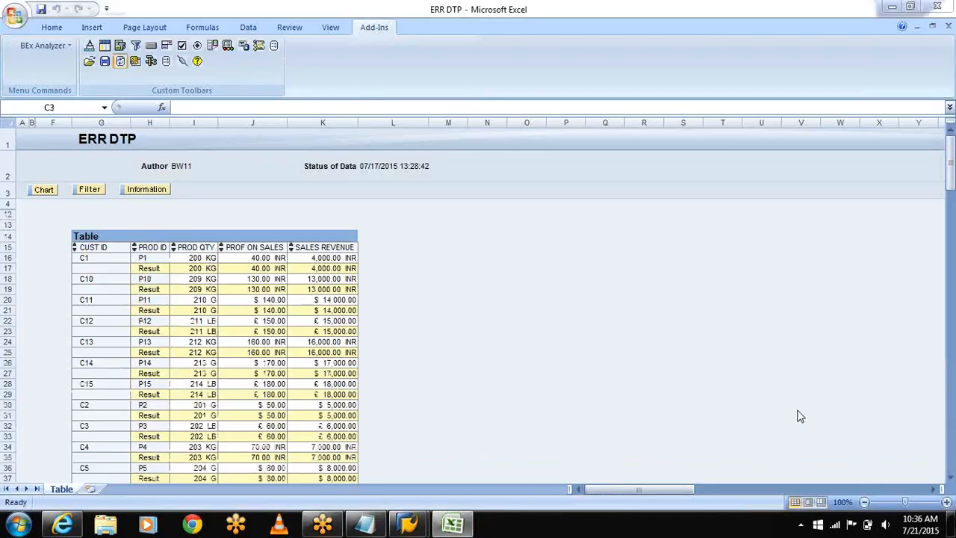
# Review the query result rows for all customers and products through to the overall result.
pyautogui.click(605, 369)
pyautogui.press('Down')
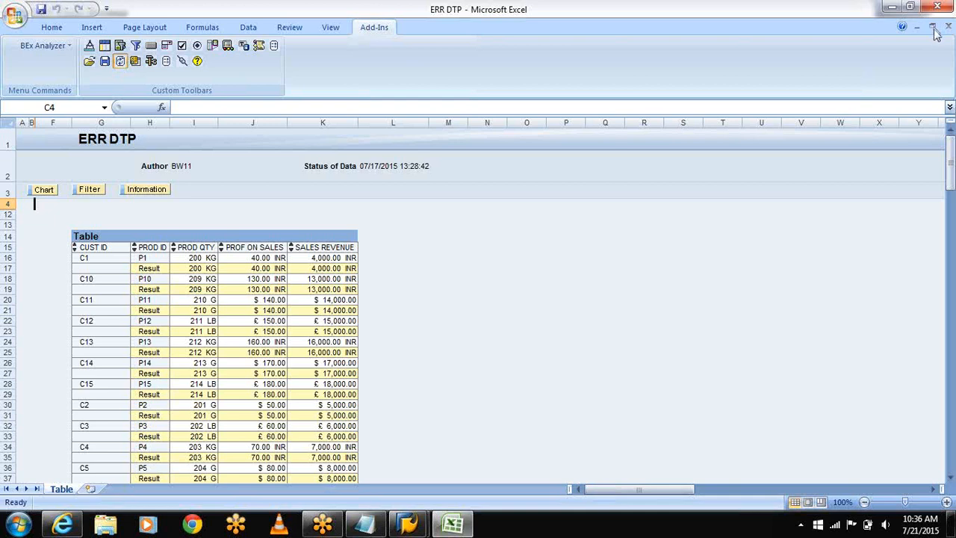
pyautogui.click(563, 236)
pyautogui.press('Down')
pyautogui.press('Down')
pyautogui.press('Down')
pyautogui.press('Down')
pyautogui.press('Down')
pyautogui.press('Down')
pyautogui.press('Down')
pyautogui.press('Down')
pyautogui.press('Down')
pyautogui.press('Down')
pyautogui.press('Down')
pyautogui.press('Down')
pyautogui.press('Down')
pyautogui.press('Down')
pyautogui.press('Down')
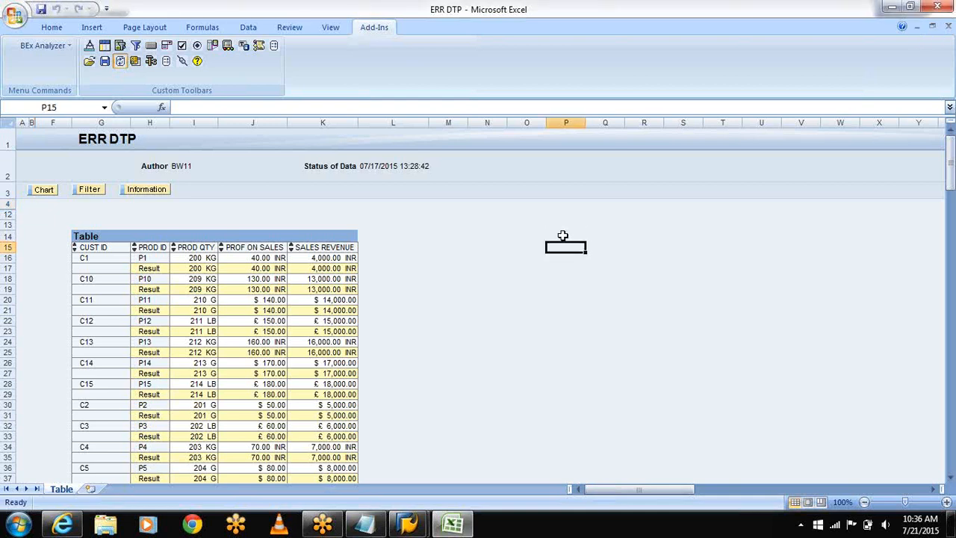
pyautogui.press('Down')
pyautogui.press('Down')
pyautogui.press('Down')
pyautogui.press('Down')
pyautogui.press('Down')
pyautogui.press('Down')
pyautogui.press('Down')
pyautogui.press('Down')
pyautogui.press('Down')
pyautogui.press('Down')
pyautogui.press('Down')
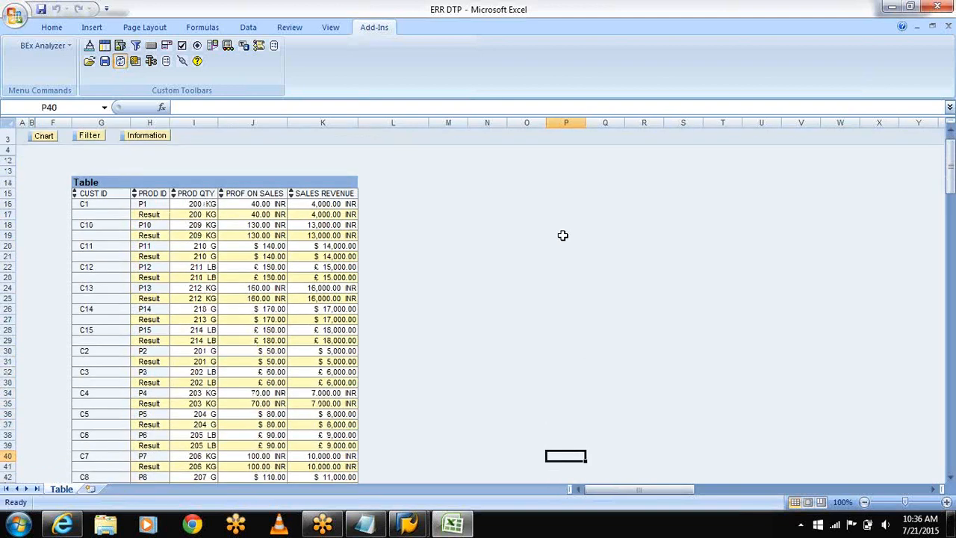
pyautogui.press('Down')
pyautogui.press('Down')
pyautogui.press('Down')
pyautogui.press('Down')
pyautogui.press('Down')
pyautogui.press('Down')
pyautogui.press('Down')
pyautogui.press('Down')
pyautogui.press('Down')
pyautogui.press('Down')
pyautogui.press('Down')
pyautogui.press('Down')
pyautogui.press('Down')
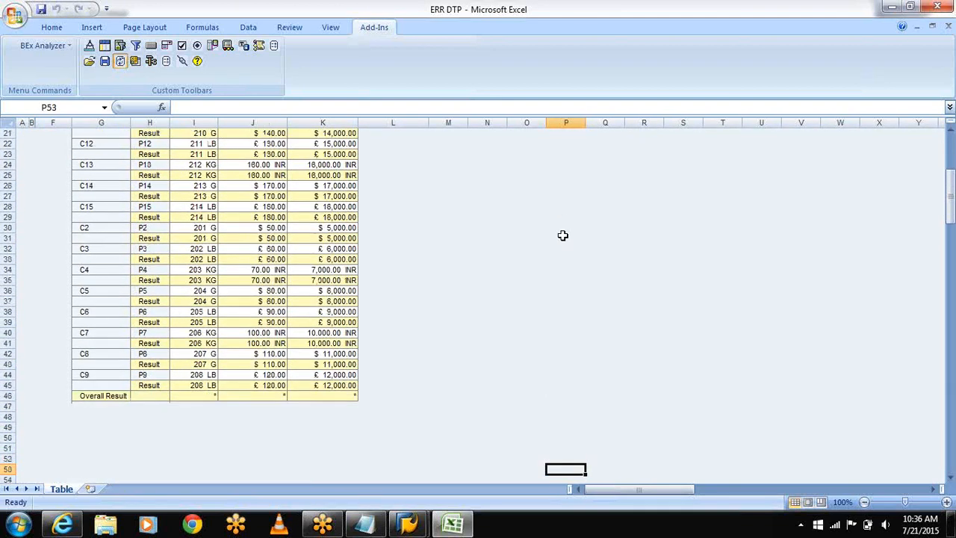
pyautogui.press('Up')
pyautogui.press('Up')
pyautogui.press('Up')
pyautogui.press('Up')
pyautogui.press('Up')
pyautogui.press('Up')
pyautogui.press('Up')
pyautogui.press('Up')
pyautogui.press('Up')
pyautogui.press('Up')
pyautogui.press('Up')
pyautogui.press('Up')
pyautogui.press('Up')
pyautogui.press('Up')
pyautogui.press('Up')
pyautogui.press('Up')
pyautogui.press('Up')
pyautogui.press('Up')
pyautogui.press('Up')
pyautogui.press('Up')
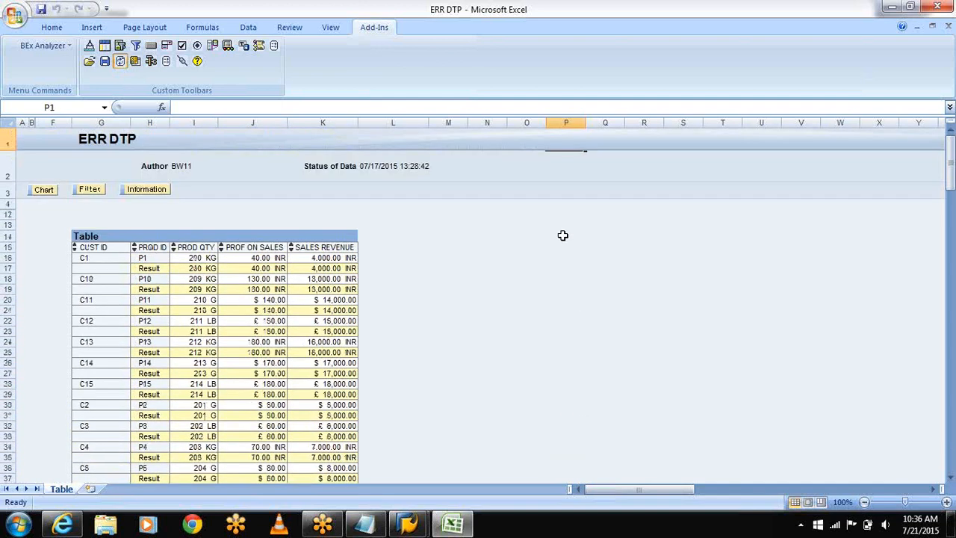
# Show the query's filter area and add a drilldown by Calendar day in the rows.
pyautogui.click(94, 195)
pyautogui.click(54, 249)
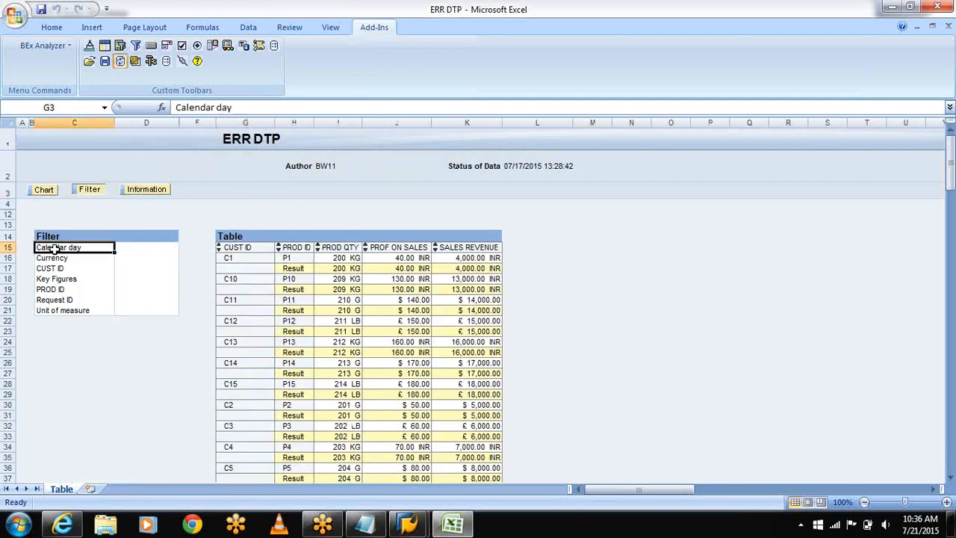
pyautogui.rightClick(54, 249)
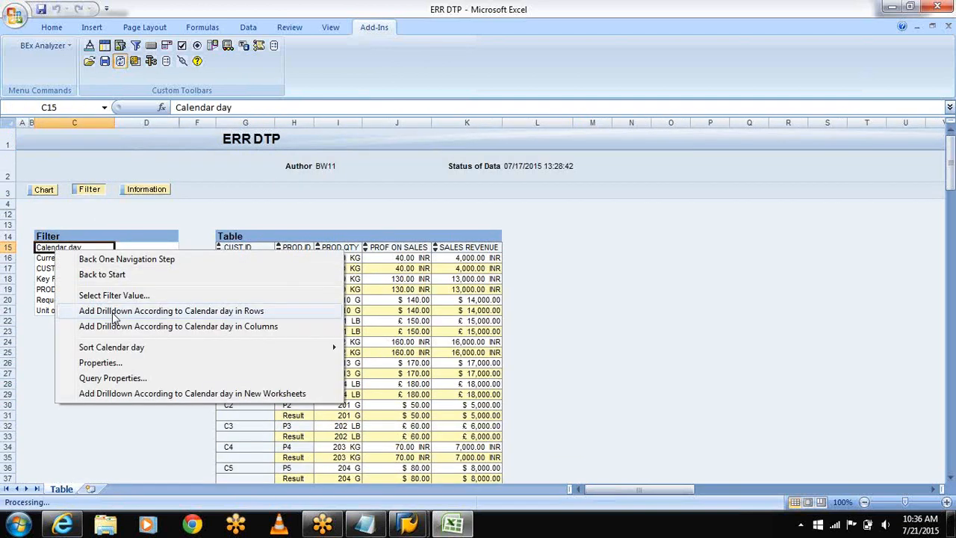
pyautogui.click(114, 312)
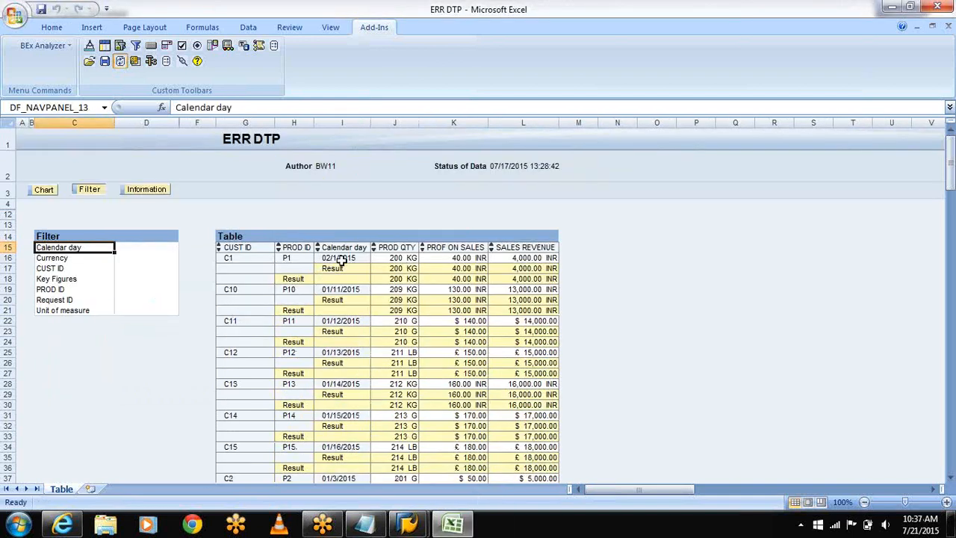
# Examine the calendar day of each customer record in the result table, including the C1 record.
pyautogui.click(666, 320)
pyautogui.press('Down')
pyautogui.press('Down')
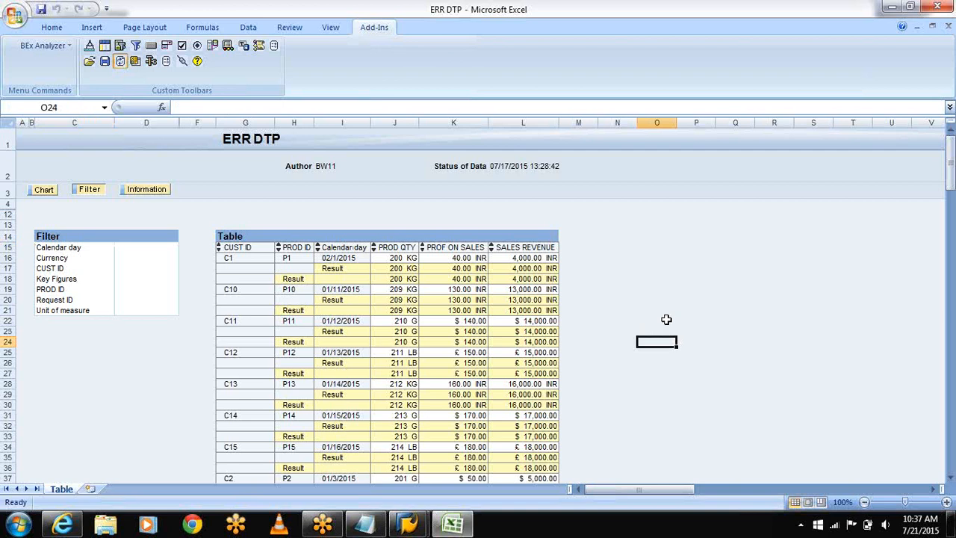
pyautogui.click(332, 259)
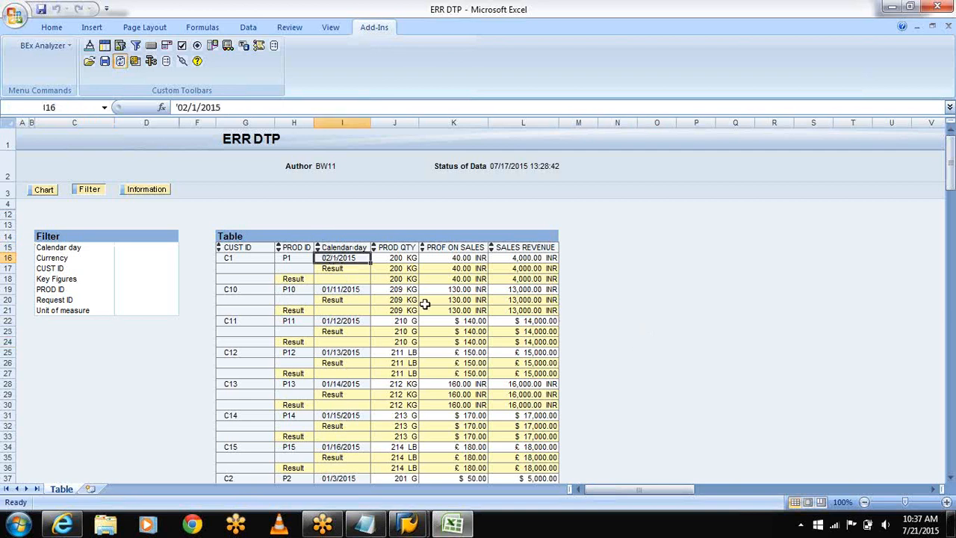
pyautogui.click(657, 347)
pyautogui.press('Down')
pyautogui.press('Down')
pyautogui.press('Down')
pyautogui.press('Down')
pyautogui.press('Down')
pyautogui.press('Down')
pyautogui.press('Down')
pyautogui.press('Down')
pyautogui.press('Down')
pyautogui.press('Down')
pyautogui.press('Down')
pyautogui.press('Down')
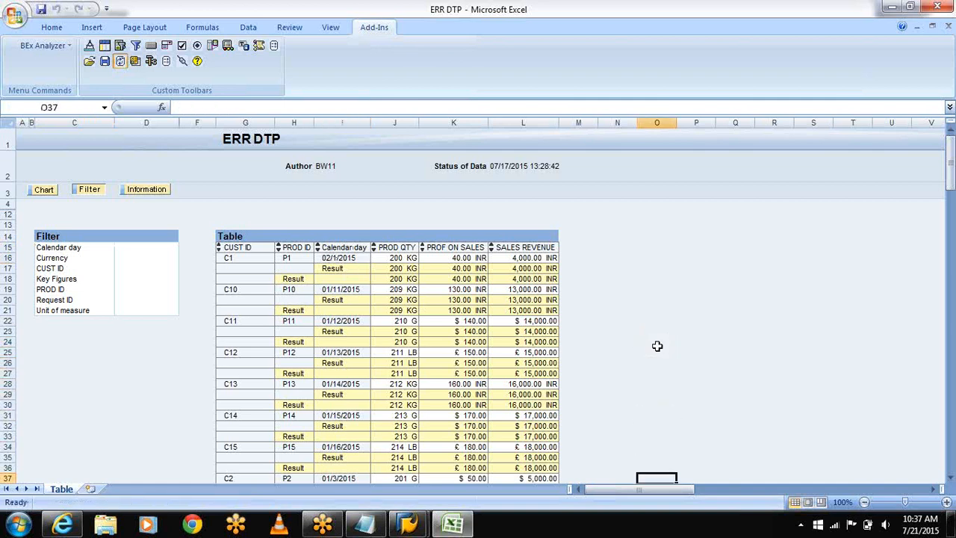
pyautogui.press('Down')
pyautogui.press('Down')
pyautogui.press('Down')
pyautogui.press('Down')
pyautogui.press('Down')
pyautogui.press('Down')
pyautogui.press('Down')
pyautogui.press('Down')
pyautogui.press('Down')
pyautogui.press('Down')
pyautogui.press('Down')
pyautogui.press('Down')
pyautogui.press('Down')
pyautogui.press('Down')
pyautogui.press('Down')
pyautogui.press('Down')
pyautogui.press('Down')
pyautogui.press('Down')
pyautogui.press('Down')
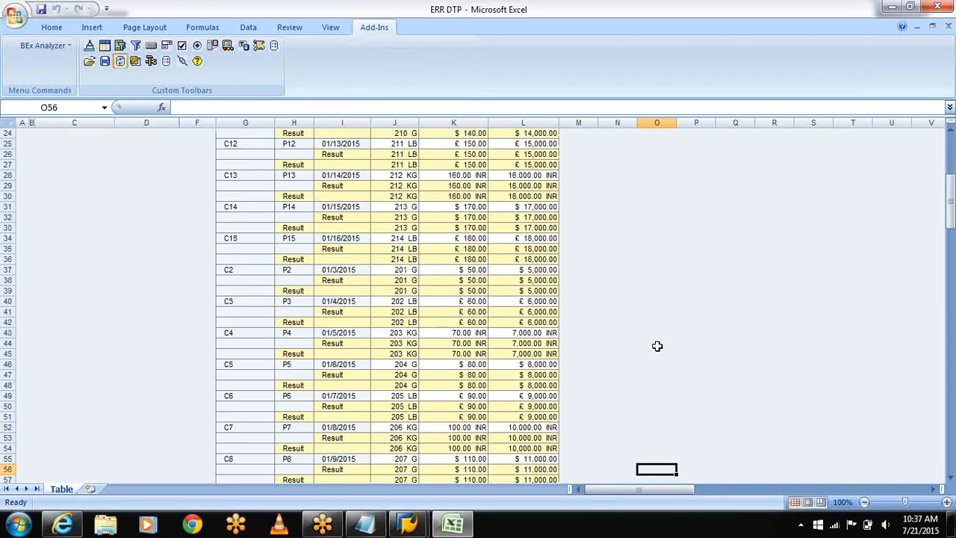
pyautogui.press('Down')
pyautogui.press('Down')
pyautogui.press('Down')
pyautogui.press('Down')
pyautogui.press('Down')
pyautogui.press('Down')
pyautogui.press('Down')
pyautogui.press('Down')
pyautogui.press('Down')
pyautogui.press('Down')
pyautogui.press('Down')
pyautogui.press('Up')
pyautogui.press('Up')
pyautogui.press('Up')
pyautogui.press('Up')
pyautogui.press('Up')
pyautogui.press('Up')
pyautogui.press('Up')
pyautogui.press('Up')
pyautogui.press('Up')
pyautogui.press('Up')
pyautogui.press('Up')
pyautogui.press('Up')
pyautogui.press('Up')
pyautogui.press('Up')
pyautogui.press('Up')
pyautogui.press('Up')
pyautogui.press('Up')
pyautogui.press('Up')
pyautogui.press('Up')
pyautogui.press('Up')
pyautogui.press('Up')
pyautogui.press('Up')
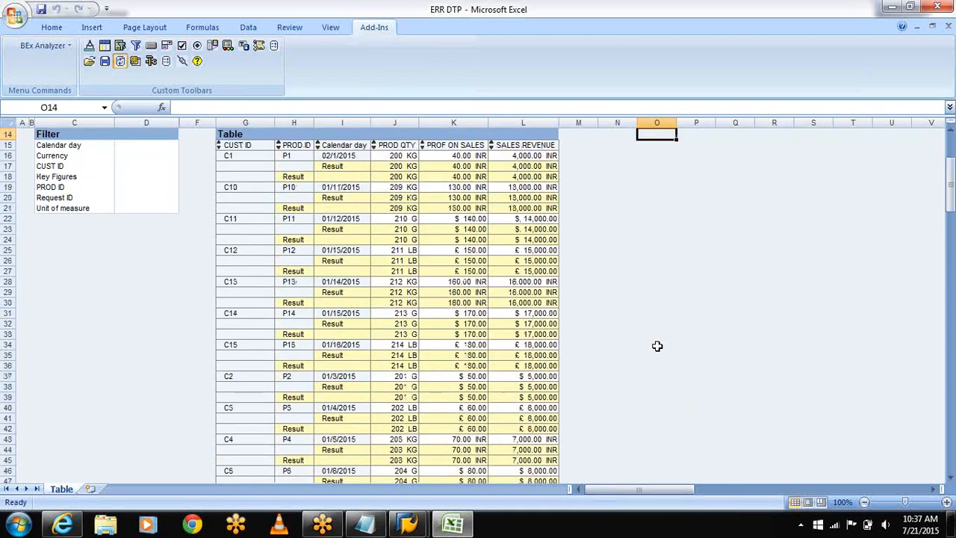
pyautogui.press('Up')
pyautogui.press('Up')
pyautogui.press('Up')
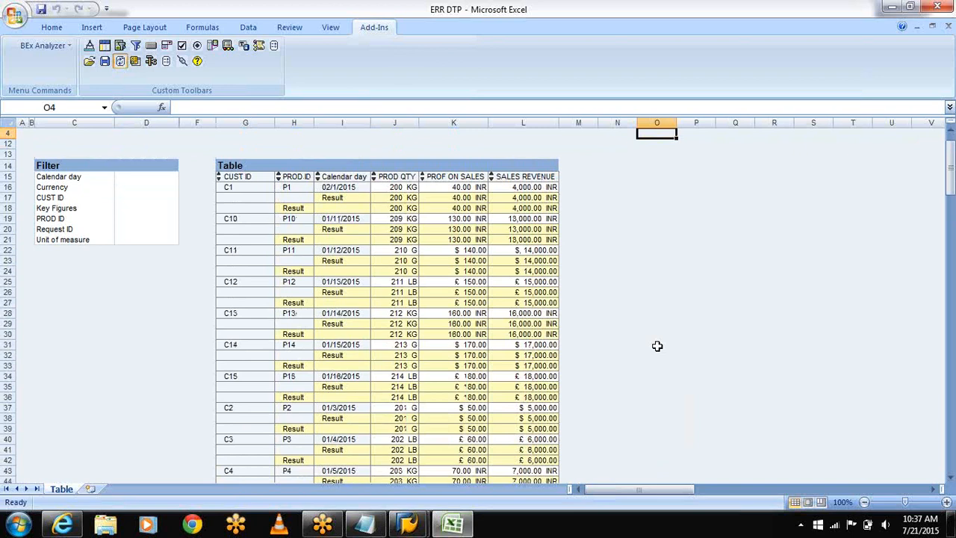
# Add a drilldown by Request ID in the rows of the result table.
pyautogui.click(52, 230)
pyautogui.rightClick(52, 229)
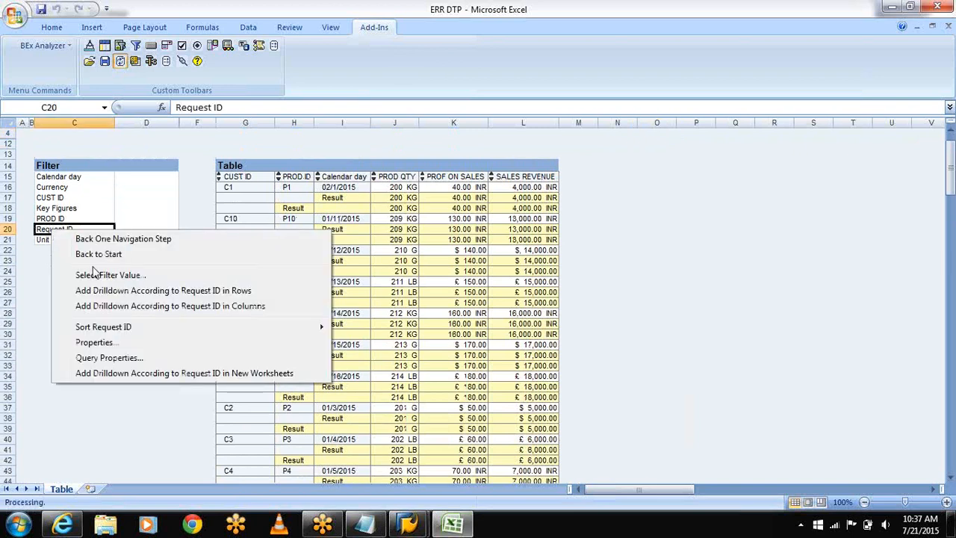
pyautogui.click(119, 291)
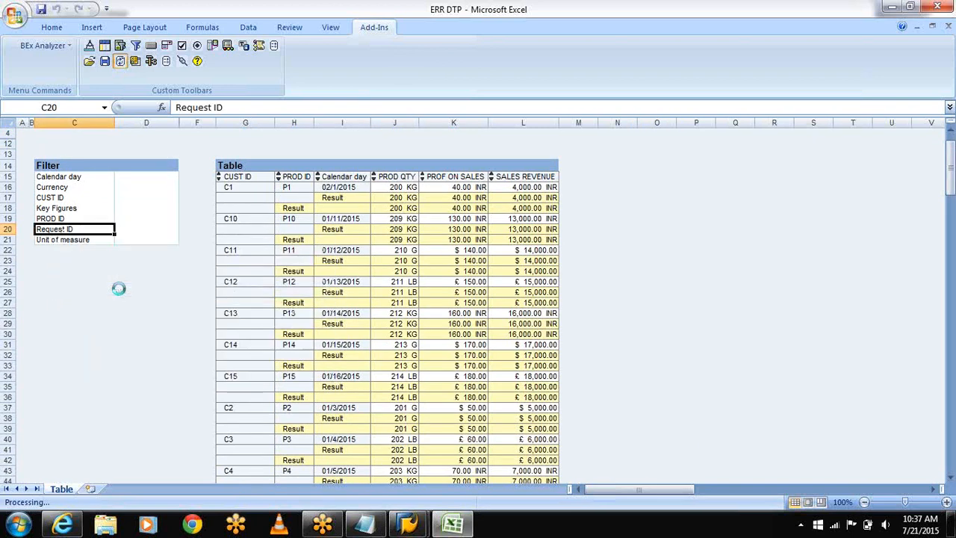
# Compare the request IDs under which the individual customer records were loaded.
pyautogui.click(655, 271)
pyautogui.press('Down')
pyautogui.press('Down')
pyautogui.press('Down')
pyautogui.press('Down')
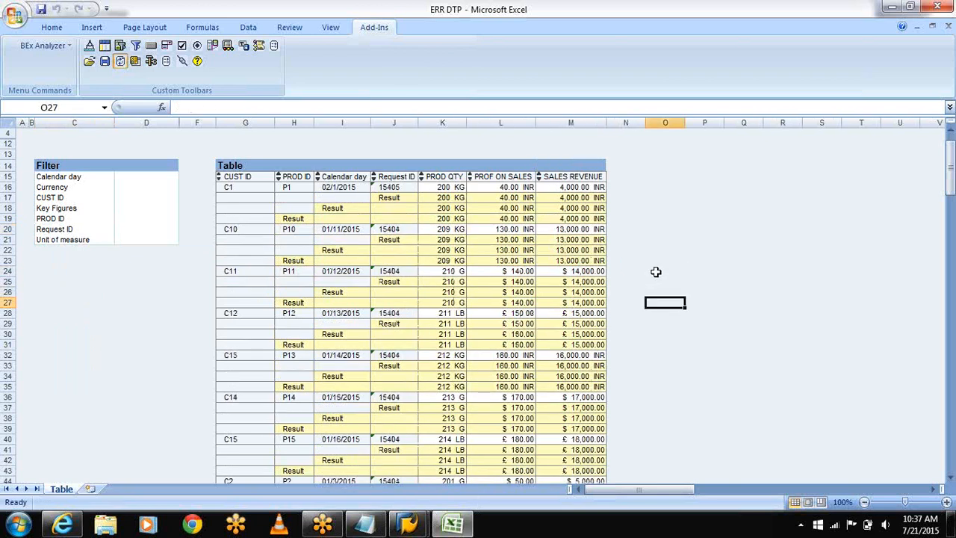
pyautogui.press('Down')
pyautogui.press('Down')
pyautogui.press('Down')
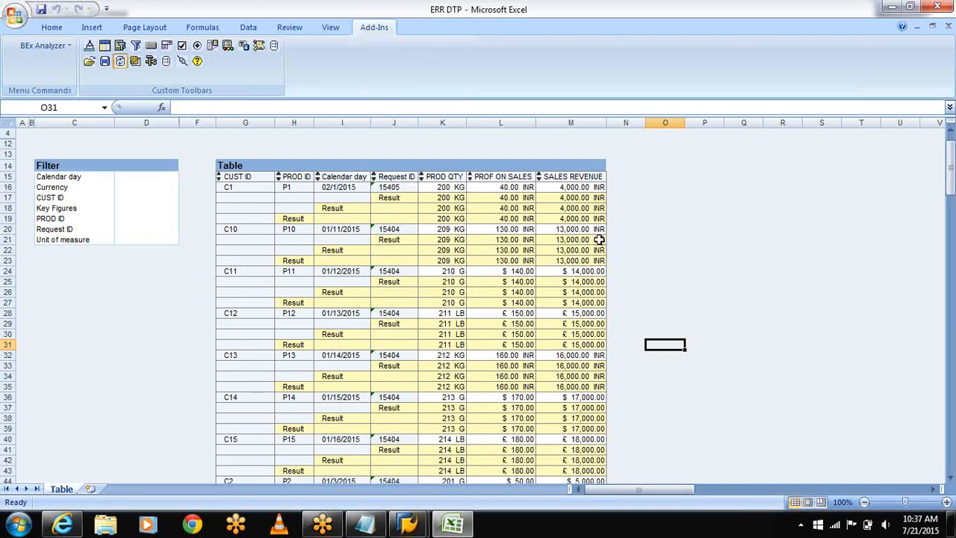
# Examine the calendar day and request ID of every customer record down to the Overall Result row.
pyautogui.click(775, 254)
pyautogui.press('Down')
pyautogui.press('Down')
pyautogui.press('Down')
pyautogui.press('Down')
pyautogui.press('Down')
pyautogui.press('Down')
pyautogui.press('Down')
pyautogui.press('Down')
pyautogui.press('Down')
pyautogui.press('Down')
pyautogui.press('Down')
pyautogui.press('Down')
pyautogui.press('Down')
pyautogui.press('Down')
pyautogui.press('Down')
pyautogui.press('Down')
pyautogui.press('Down')
pyautogui.press('Down')
pyautogui.press('Down')
pyautogui.press('Down')
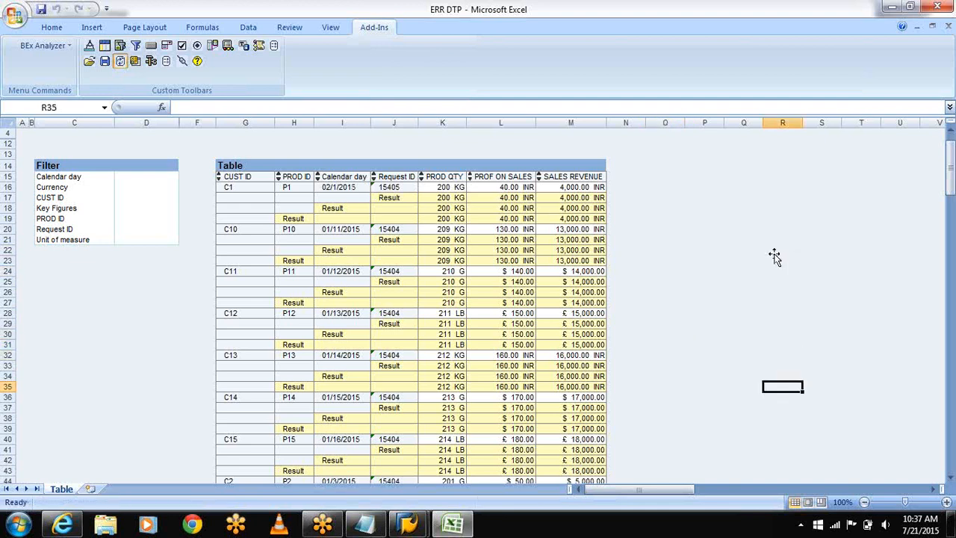
pyautogui.press('Down')
pyautogui.press('Down')
pyautogui.press('Down')
pyautogui.press('Down')
pyautogui.press('Down')
pyautogui.press('Down')
pyautogui.press('Down')
pyautogui.press('Down')
pyautogui.press('Down')
pyautogui.press('Down')
pyautogui.press('Down')
pyautogui.press('Down')
pyautogui.press('Down')
pyautogui.press('Down')
pyautogui.press('Down')
pyautogui.press('Down')
pyautogui.press('Down')
pyautogui.press('Down')
pyautogui.press('Down')
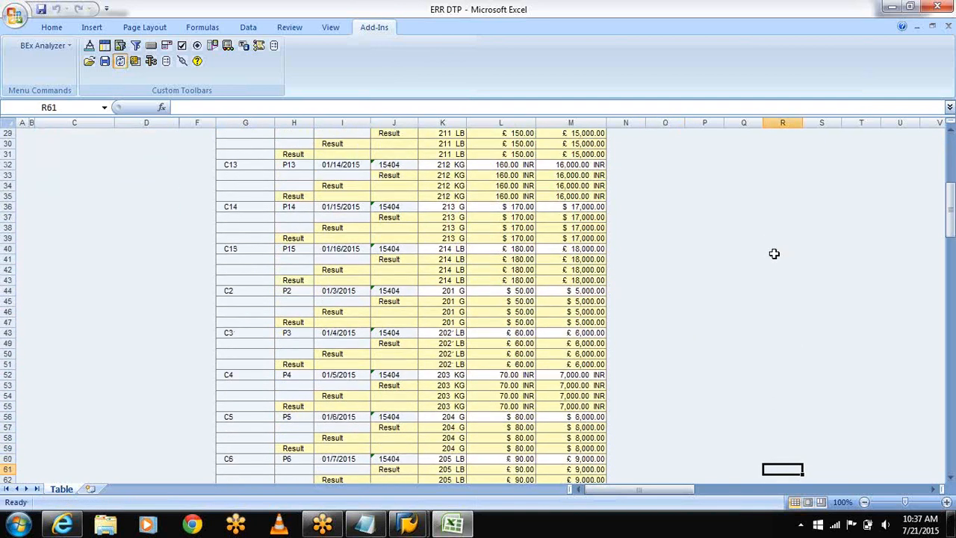
pyautogui.press('Down')
pyautogui.press('Down')
pyautogui.press('Down')
pyautogui.press('Down')
pyautogui.press('Down')
pyautogui.press('Down')
pyautogui.press('Down')
pyautogui.press('Down')
pyautogui.press('Down')
pyautogui.press('Down')
pyautogui.press('Down')
pyautogui.press('Down')
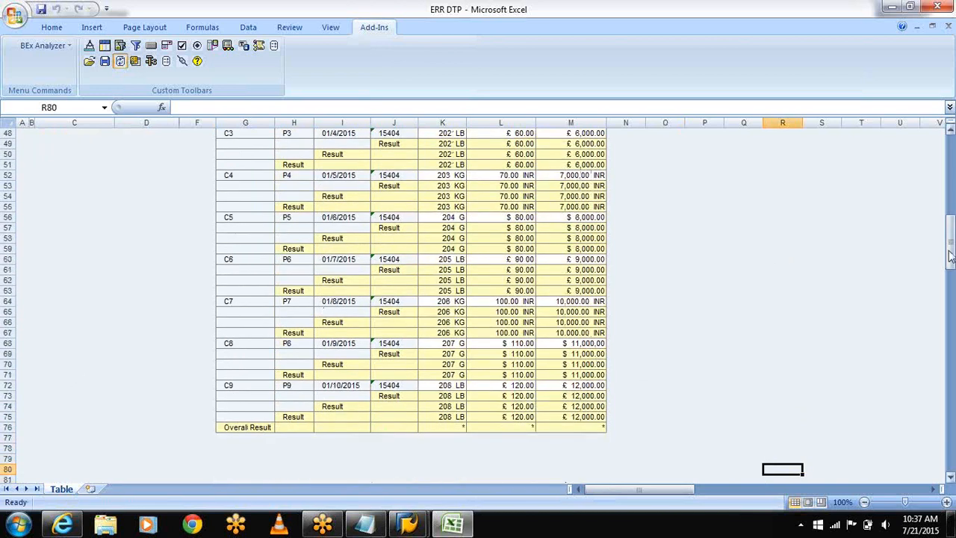
pyautogui.moveTo(950, 250); pyautogui.dragTo(950, 155)
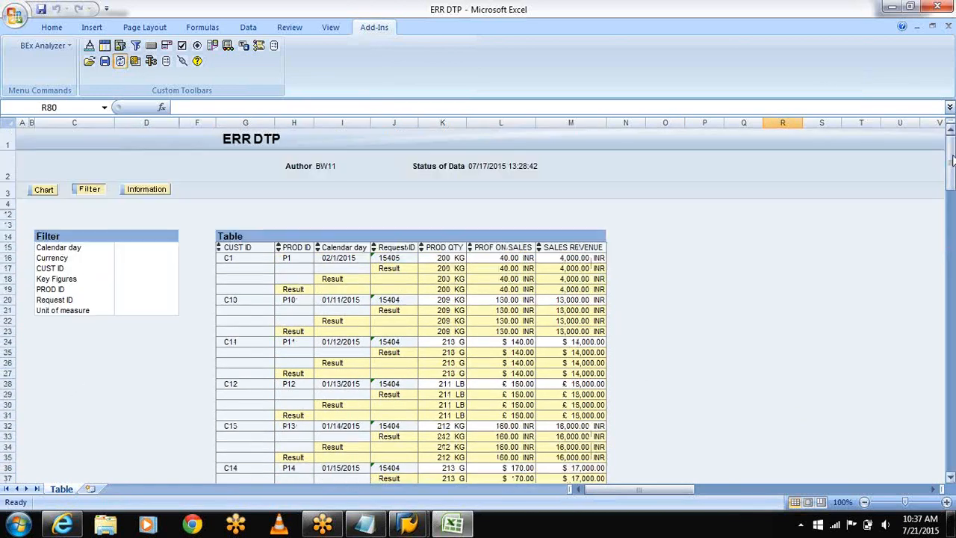
# Display the query result as a chart and look over the plotted key figures and axis labels.
pyautogui.click(44, 190)
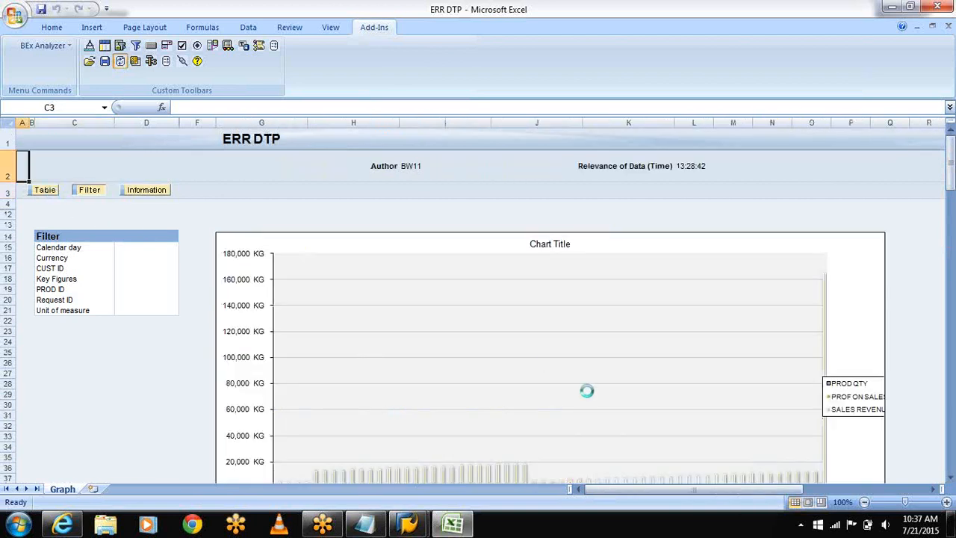
pyautogui.click(953, 317)
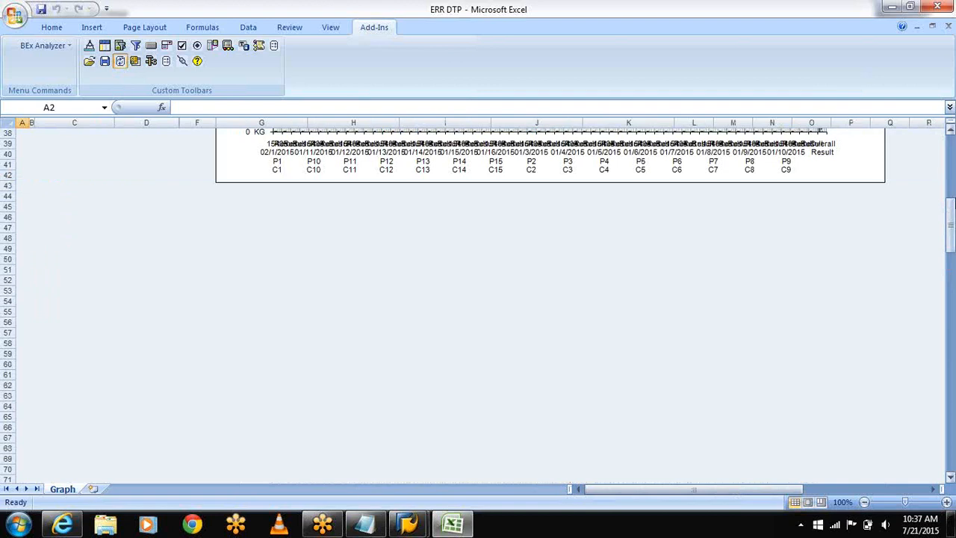
pyautogui.click(953, 183)
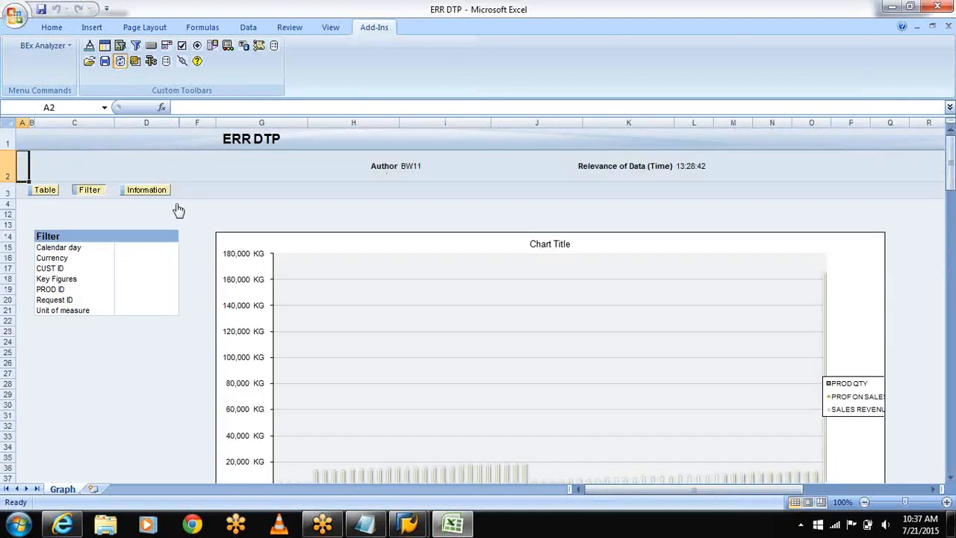
# Show the query's information block and return the result display from chart to table.
pyautogui.click(146, 190)
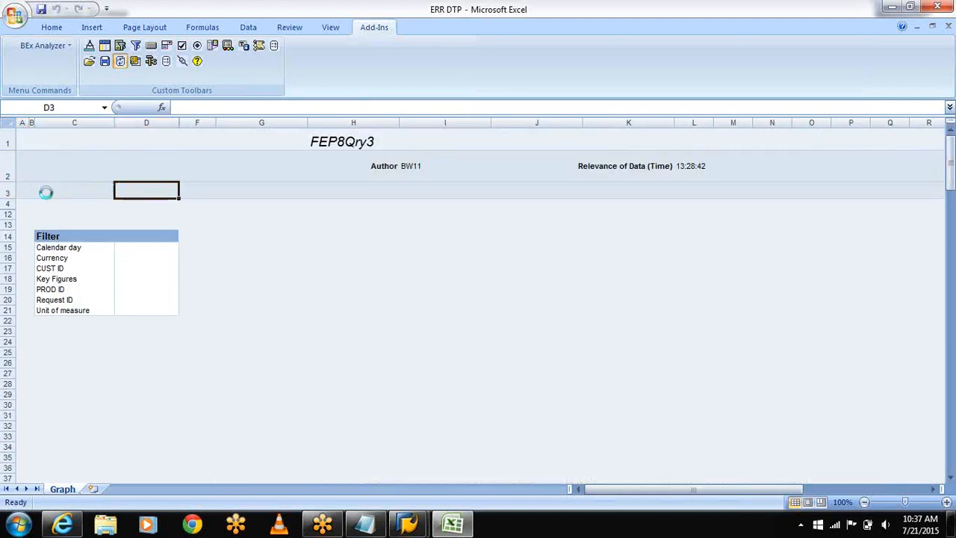
pyautogui.click(44, 190)
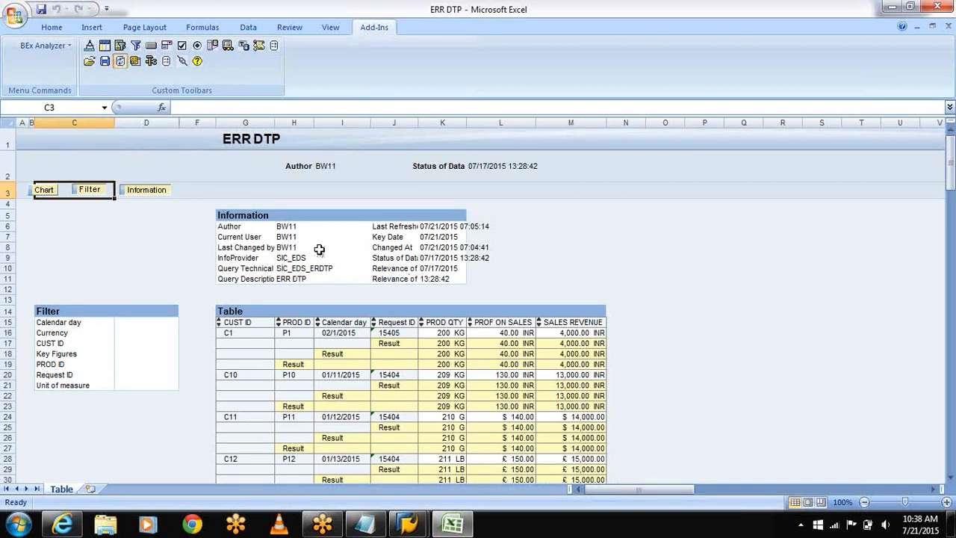
pyautogui.click(953, 332)
pyautogui.click(953, 171)
# Open the recent document DFD in Microsoft Word.
pyautogui.click(18, 524)
pyautogui.moveTo(165, 256)
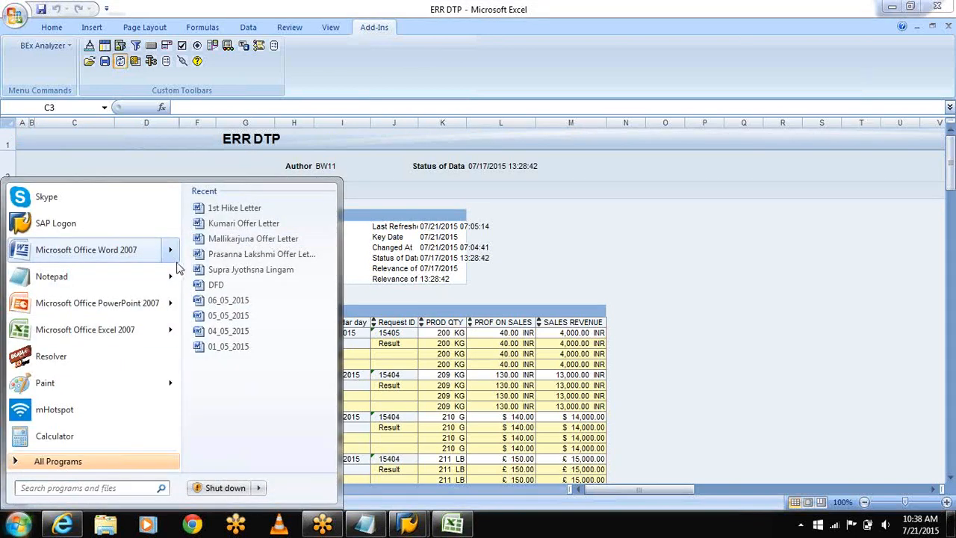
pyautogui.click(213, 286)
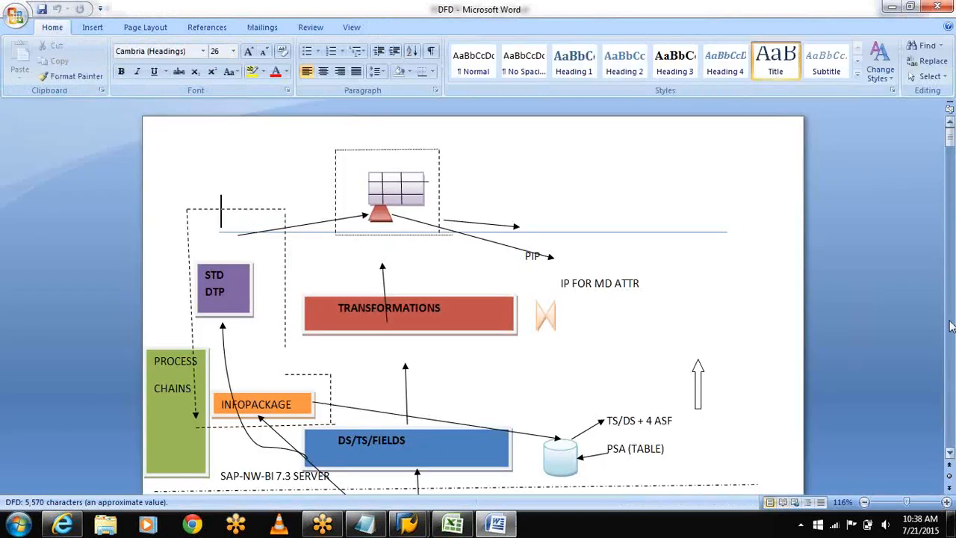
# Look through the DFD document's diagrams from the first page to the last for the error stack section.
pyautogui.click(951, 326)
pyautogui.click(950, 326)
pyautogui.click(951, 326)
pyautogui.click(951, 326)
pyautogui.click(950, 326)
pyautogui.click(951, 327)
pyautogui.click(951, 327)
pyautogui.click(951, 326)
pyautogui.click(950, 326)
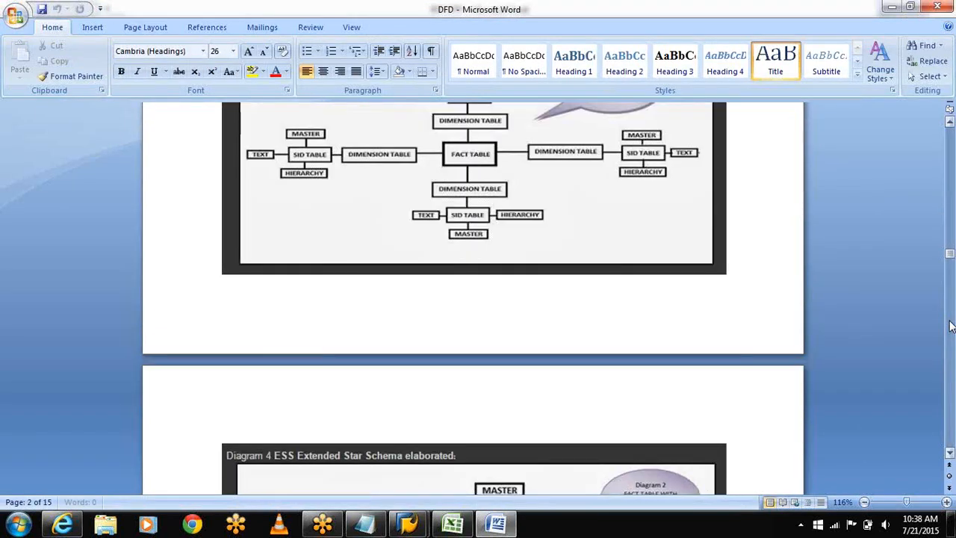
pyautogui.click(951, 326)
pyautogui.click(951, 326)
pyautogui.click(951, 326)
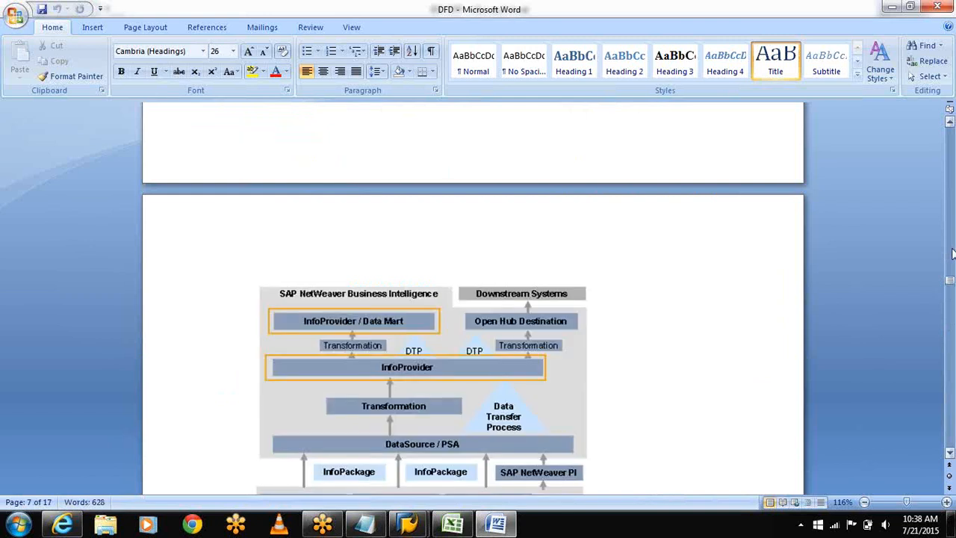
pyautogui.click(952, 361)
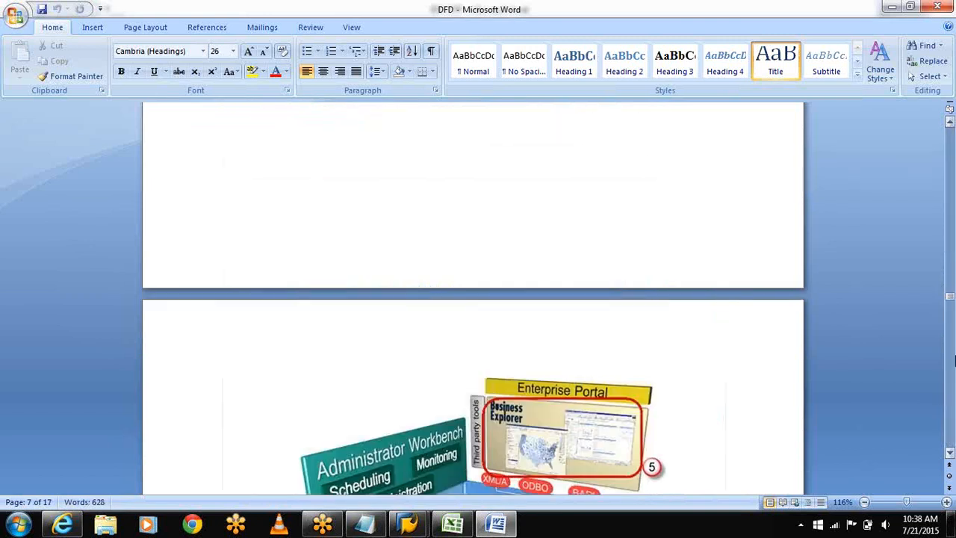
pyautogui.click(952, 361)
pyautogui.click(953, 374)
pyautogui.click(953, 379)
pyautogui.click(953, 381)
pyautogui.click(952, 395)
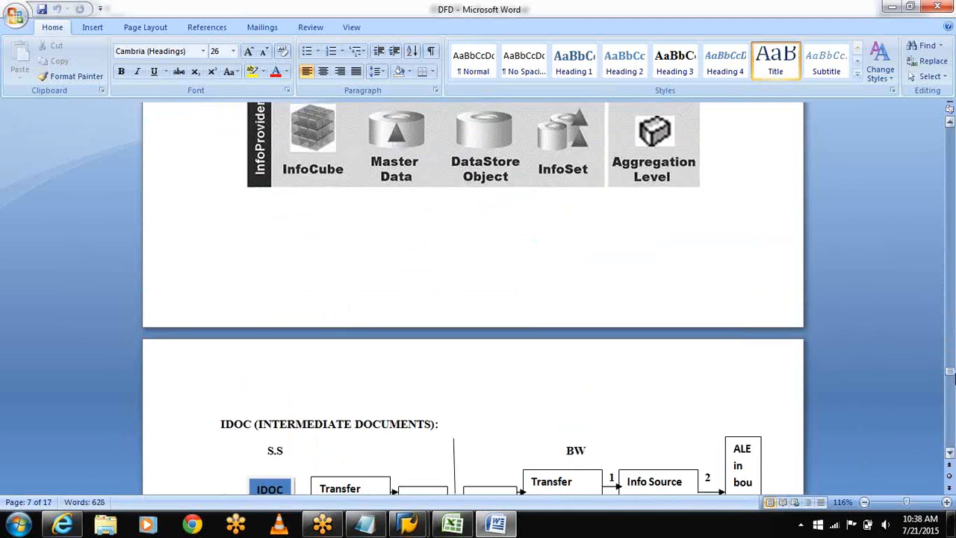
pyautogui.click(952, 407)
pyautogui.click(952, 418)
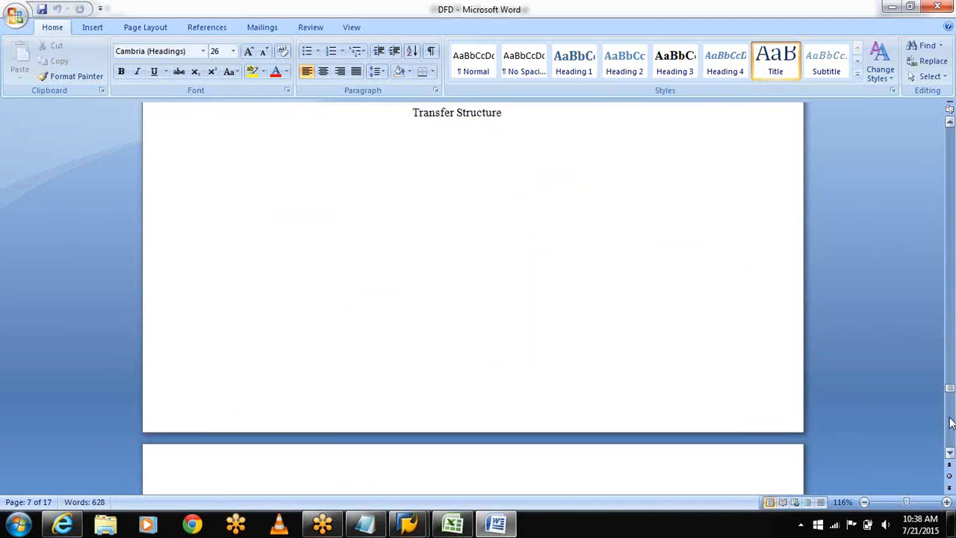
pyautogui.click(951, 423)
pyautogui.click(951, 423)
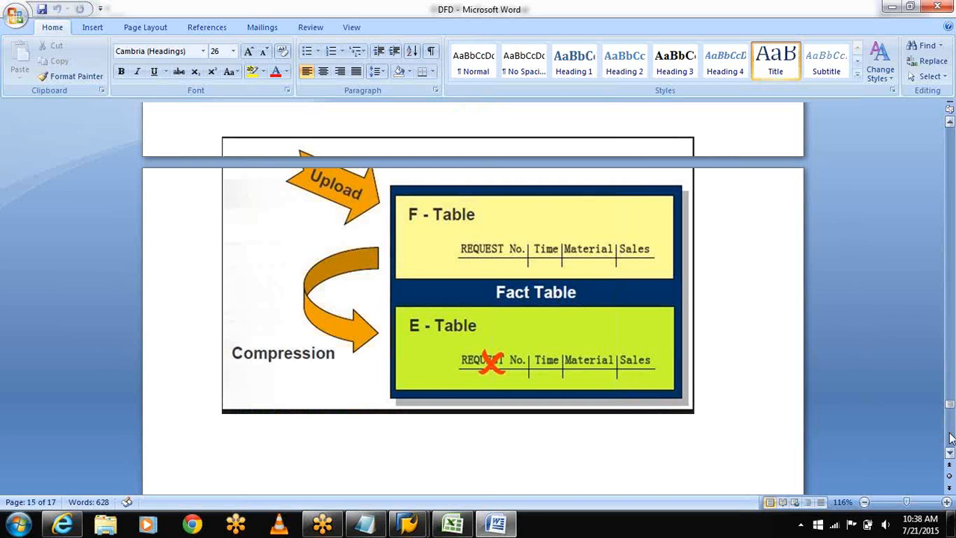
pyautogui.click(951, 439)
pyautogui.click(951, 441)
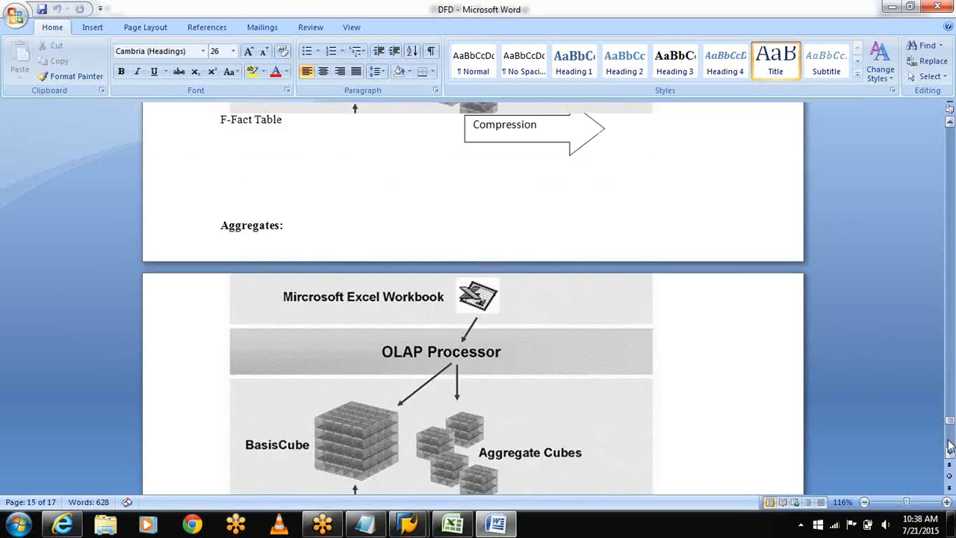
pyautogui.click(951, 446)
pyautogui.click(951, 446)
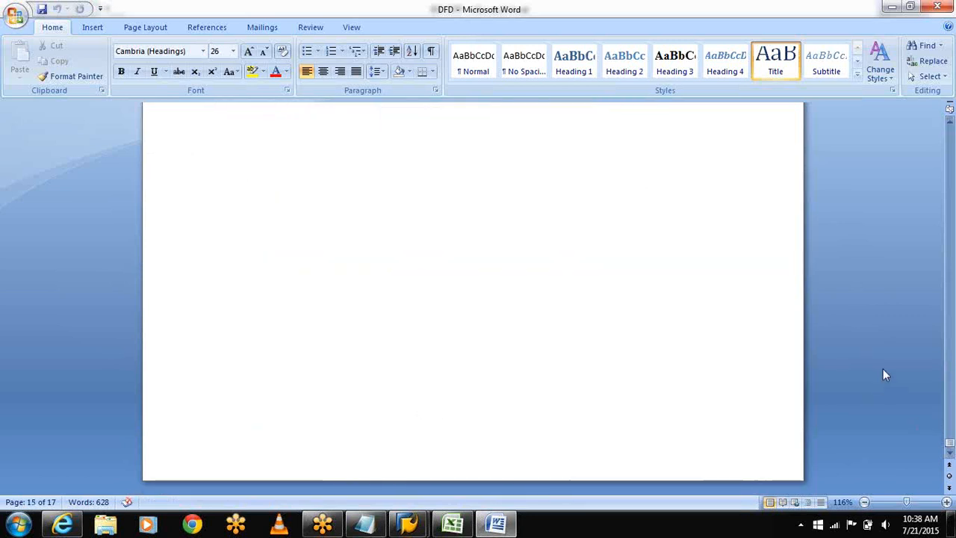
# Search the document for "ERROR" to reach the Error Stack DTP diagram, and close the search dialog.
pyautogui.hotkey('ctrl', 'End')
pyautogui.hotkey('ctrl', 'f')
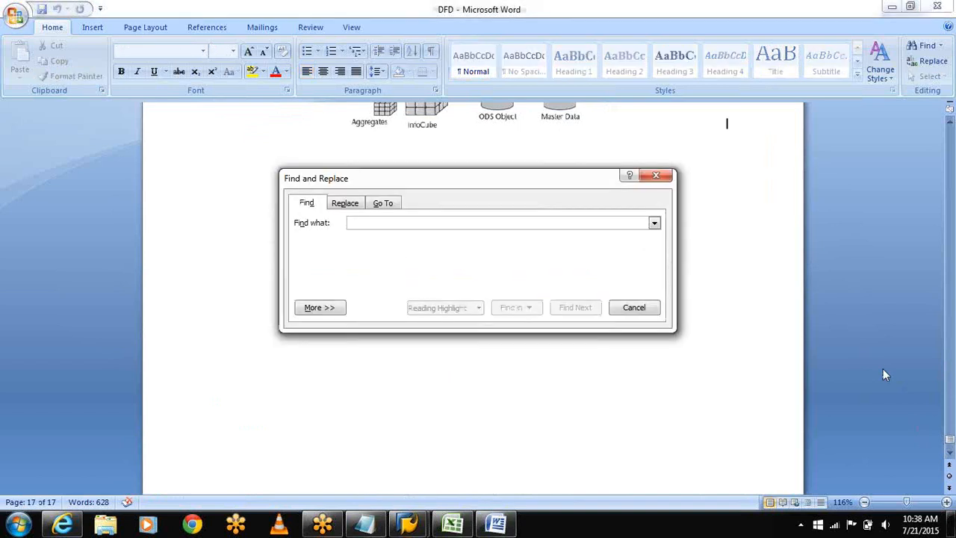
pyautogui.write('ERROR')
pyautogui.press('Return')
pyautogui.press('Return')
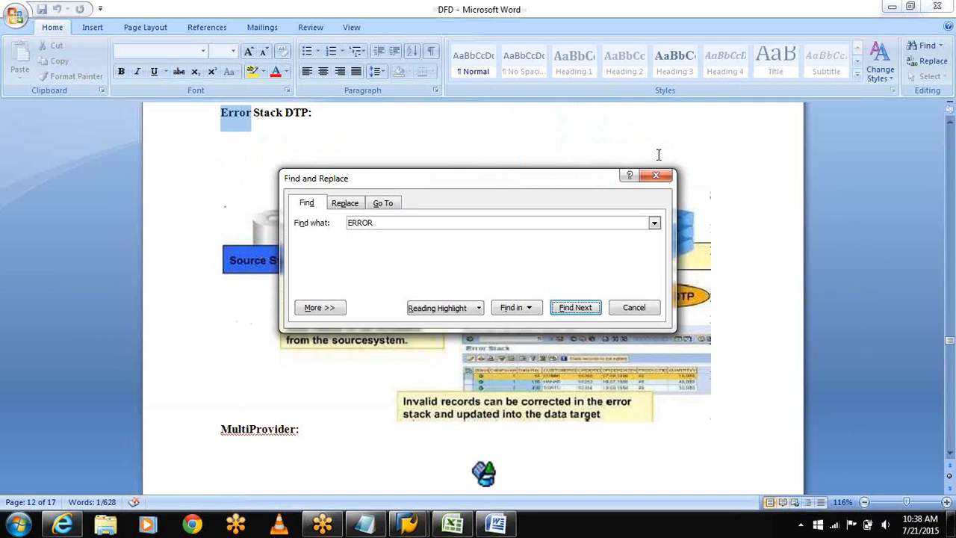
pyautogui.click(657, 177)
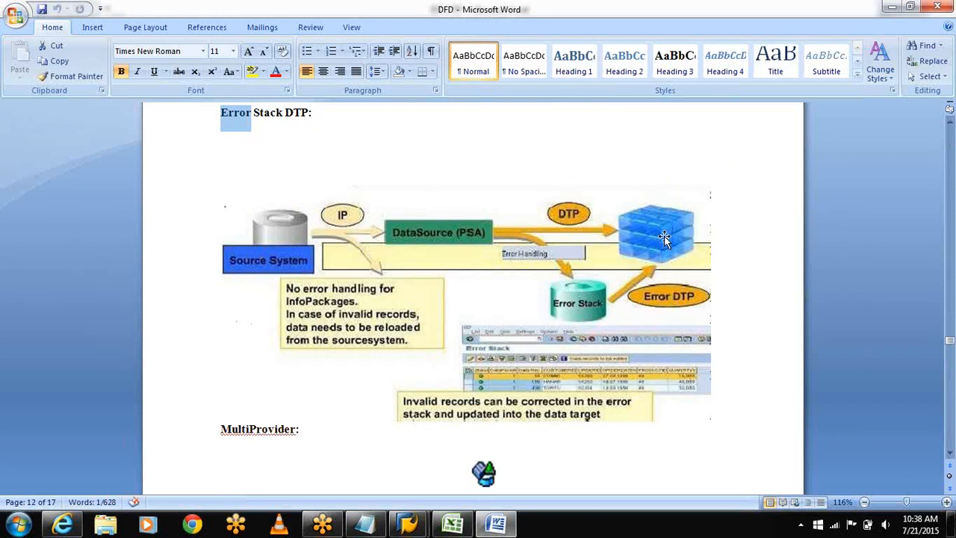
# Check the ERR DTP result in Excel against the diagram and minimize the workbook to return to the document.
pyautogui.click(445, 524)
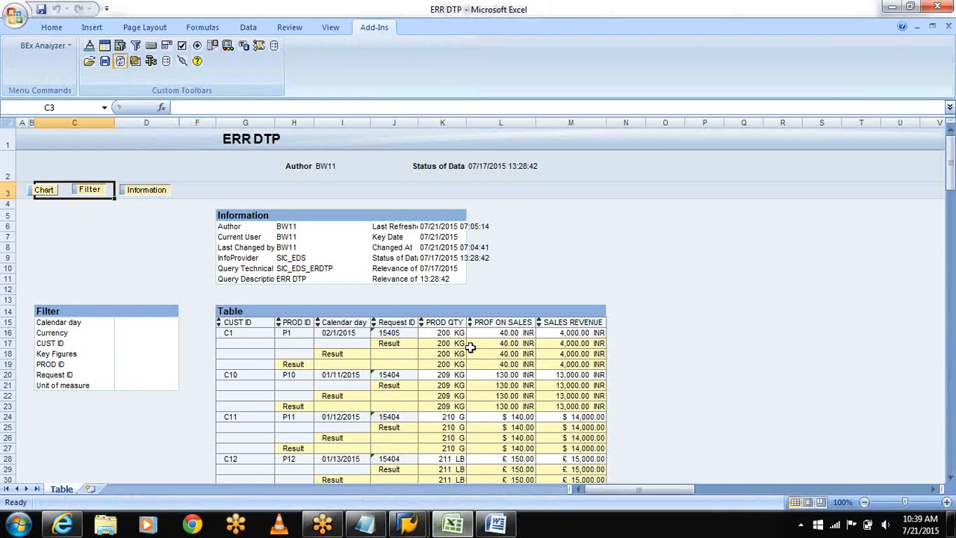
pyautogui.click(889, 10)
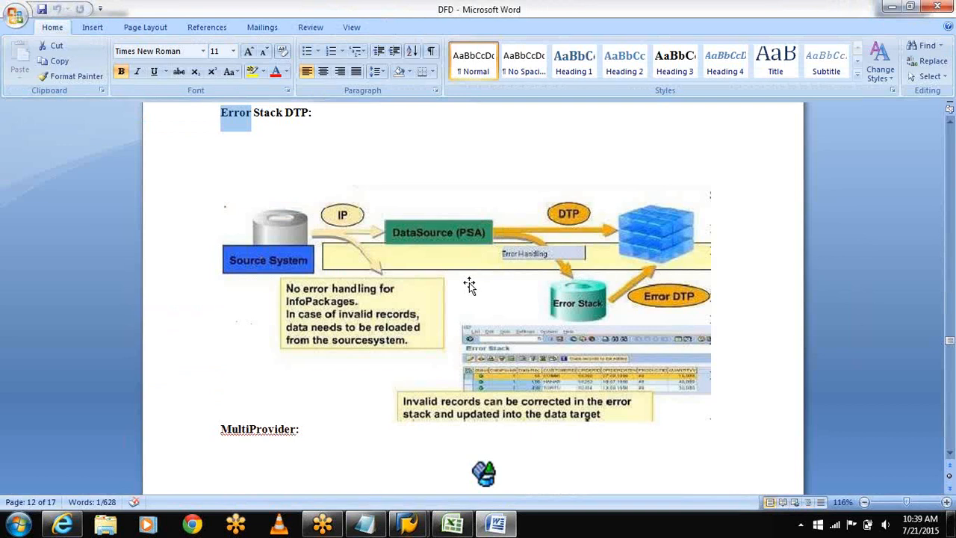